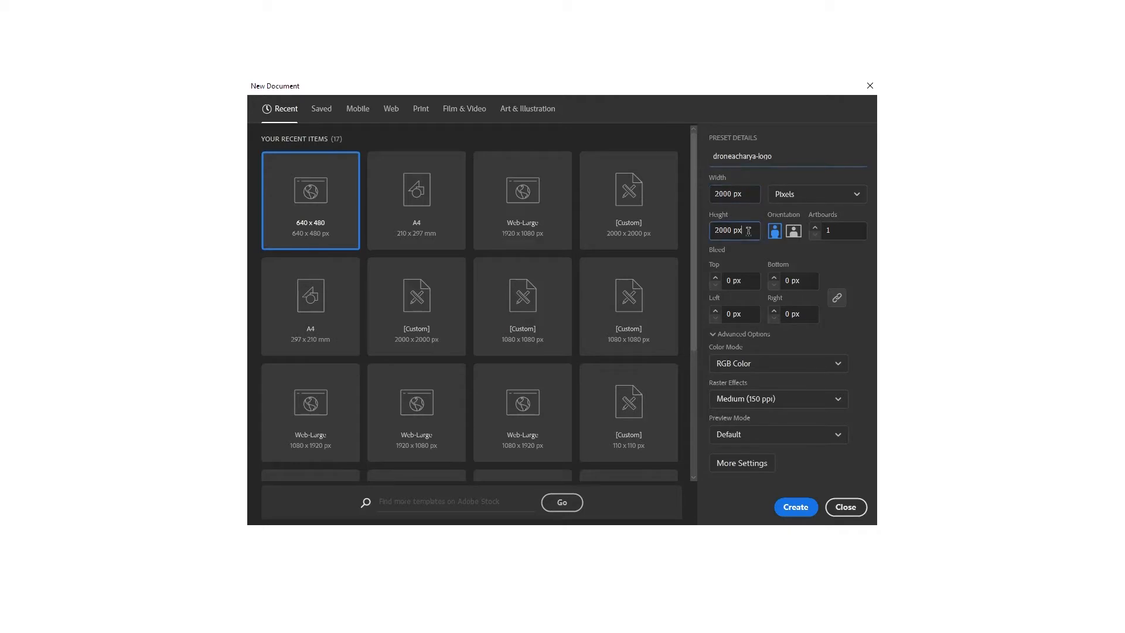
Keep RGB colour mode and Medium 150 ppi raster resolution for the new document
{"action": "left_click", "coordinate": [778, 364]}
{"action": "left_click", "coordinate": [756, 383]}
{"action": "left_click", "coordinate": [761, 402]}
{"action": "left_click", "coordinate": [760, 444]}
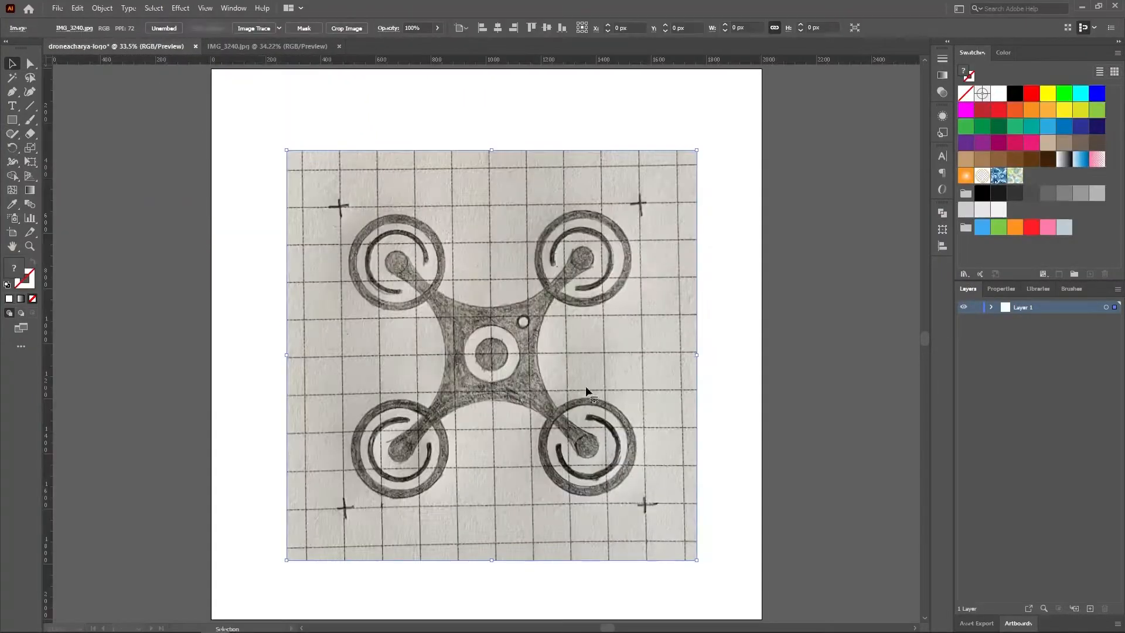
Centre the sketch on the artboard and make its layer a dimmed template
{"action": "left_click", "coordinate": [499, 27]}
{"action": "left_click", "coordinate": [547, 28]}
{"action": "left_click", "coordinate": [726, 258]}
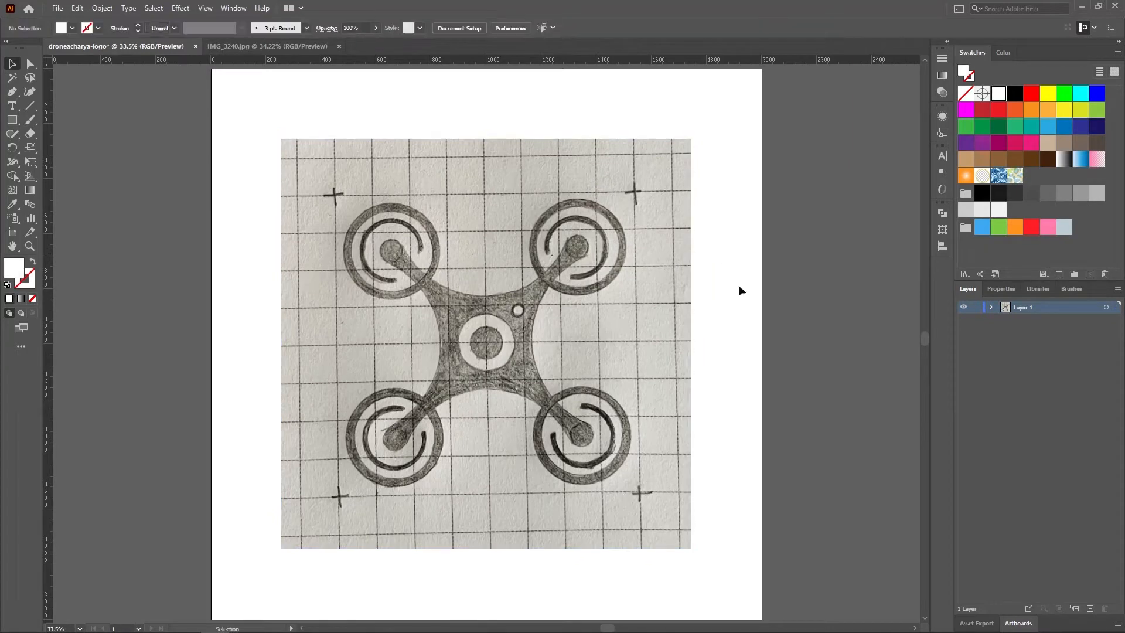
{"action": "double_click", "coordinate": [1007, 310]}
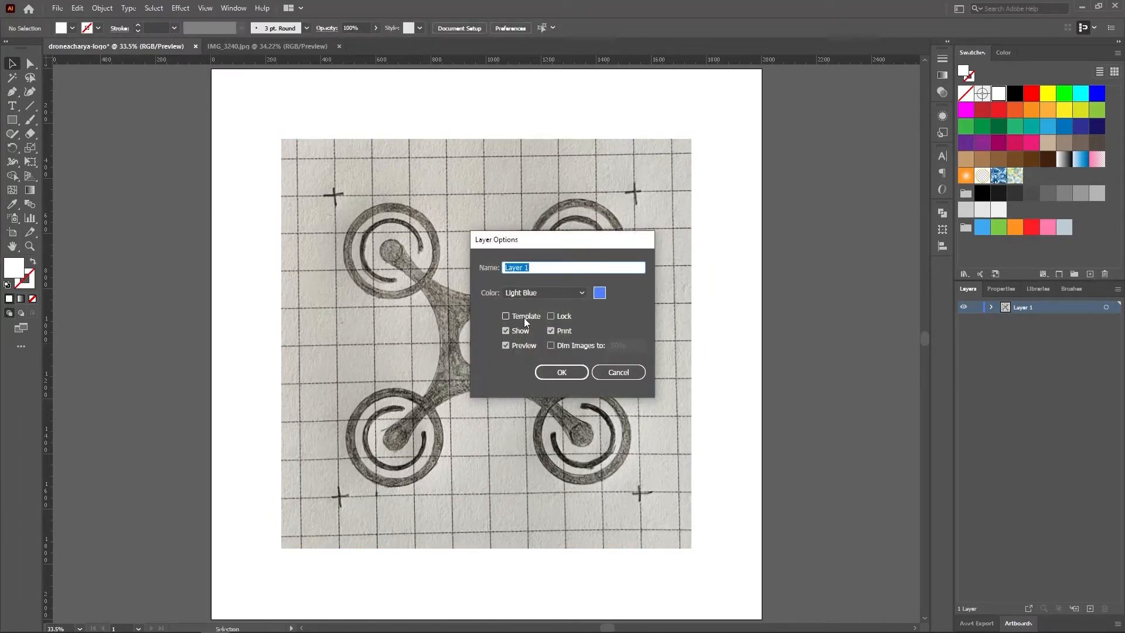
{"action": "left_click", "coordinate": [507, 316]}
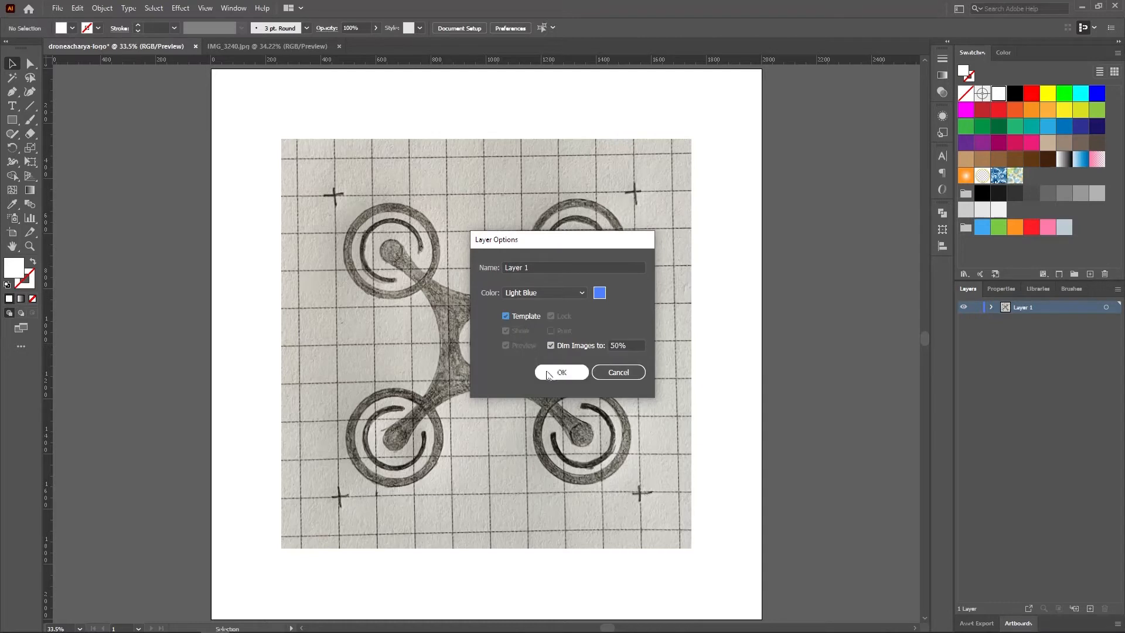
{"action": "left_click", "coordinate": [562, 374]}
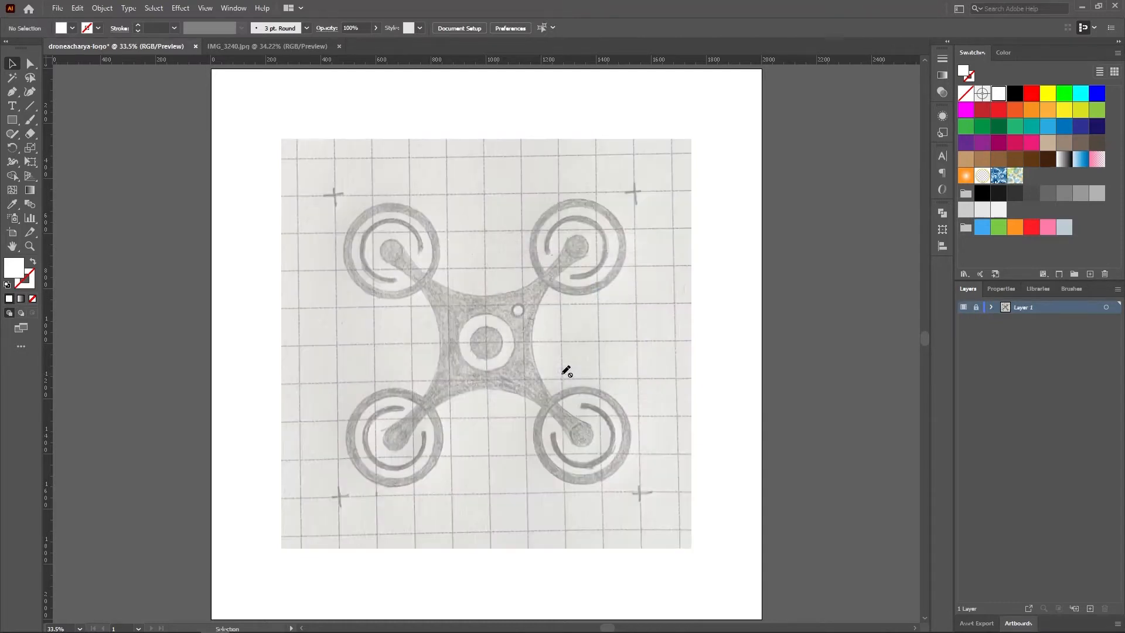
Rotate the sketch image 45 degrees via Transform > Rotate
{"action": "left_click", "coordinate": [479, 294]}
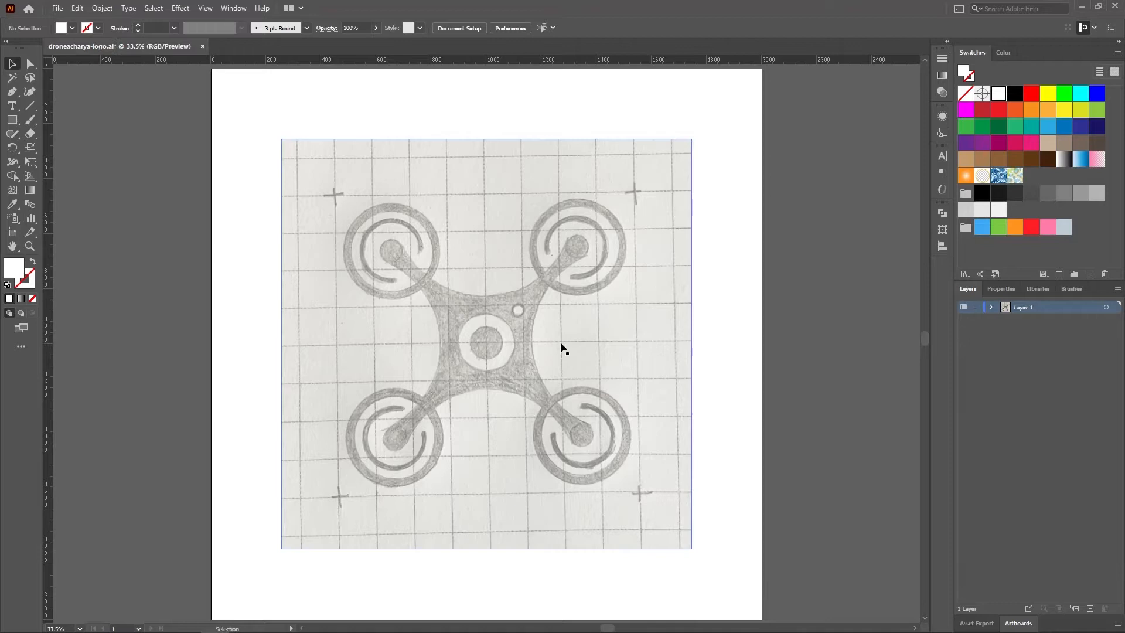
{"action": "right_click", "coordinate": [504, 339]}
{"action": "mouse_move", "coordinate": [538, 419]}
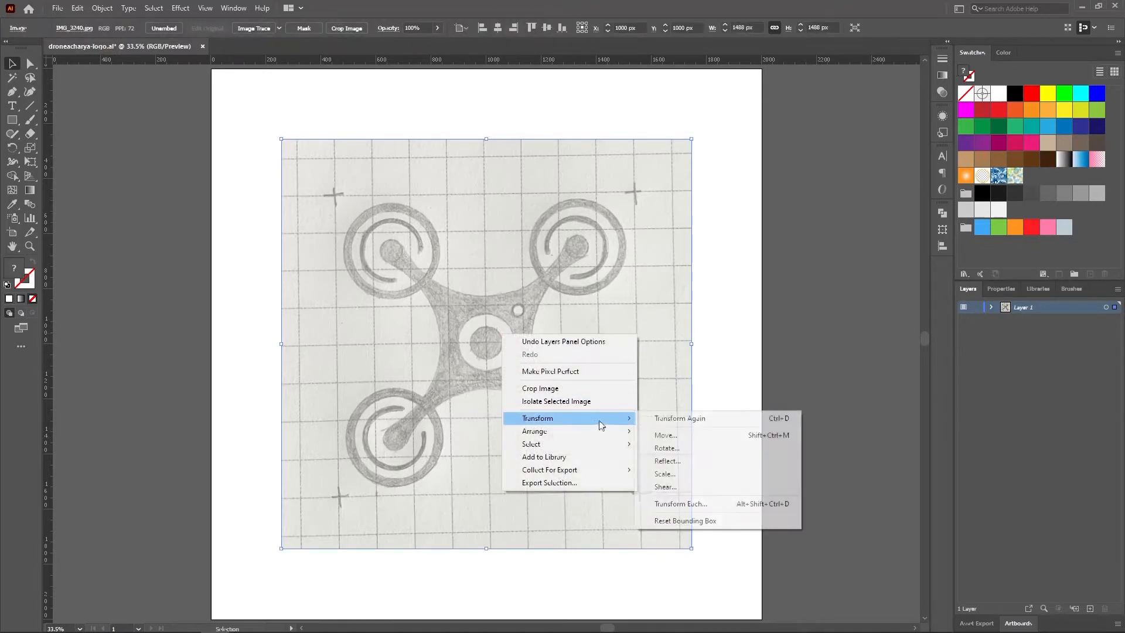
{"action": "left_click", "coordinate": [684, 450]}
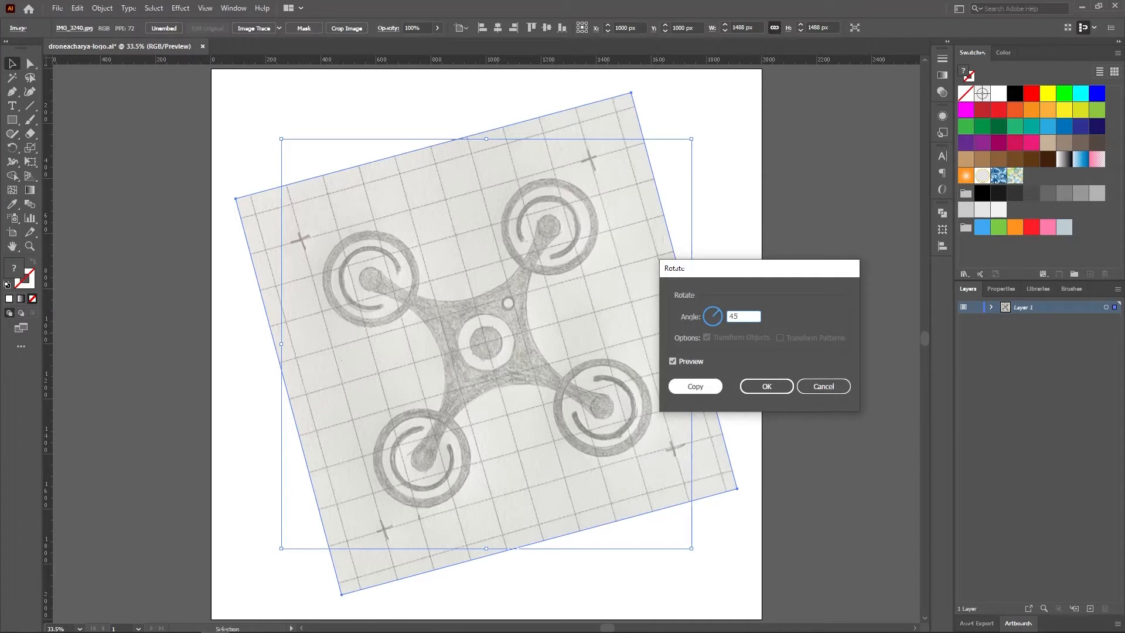
{"action": "left_click", "coordinate": [766, 386]}
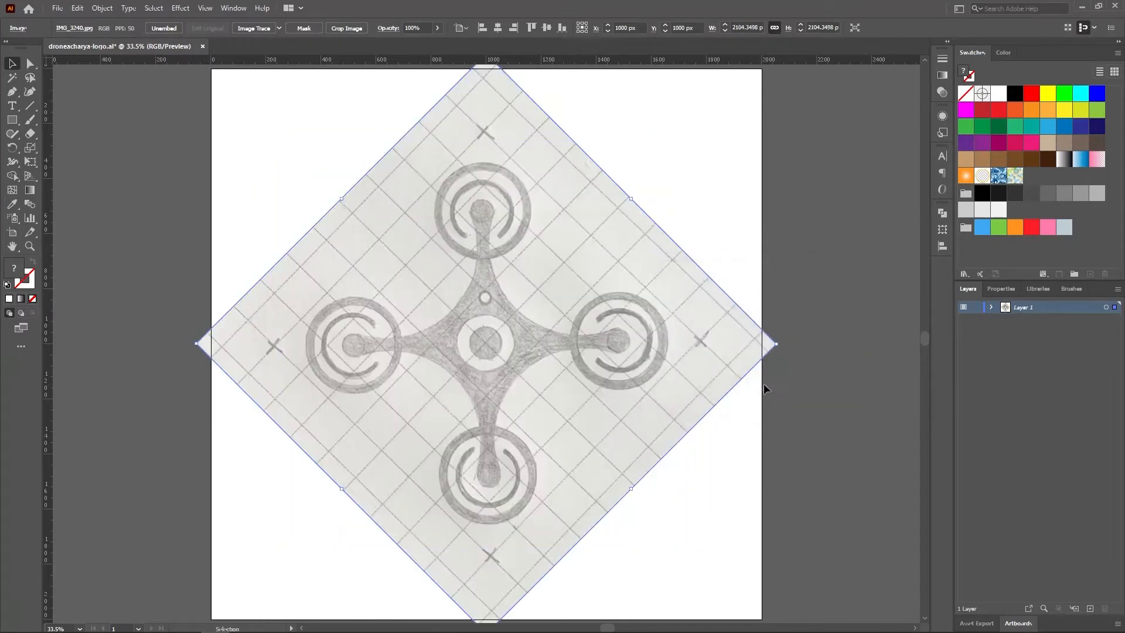
{"action": "left_click", "coordinate": [767, 384]}
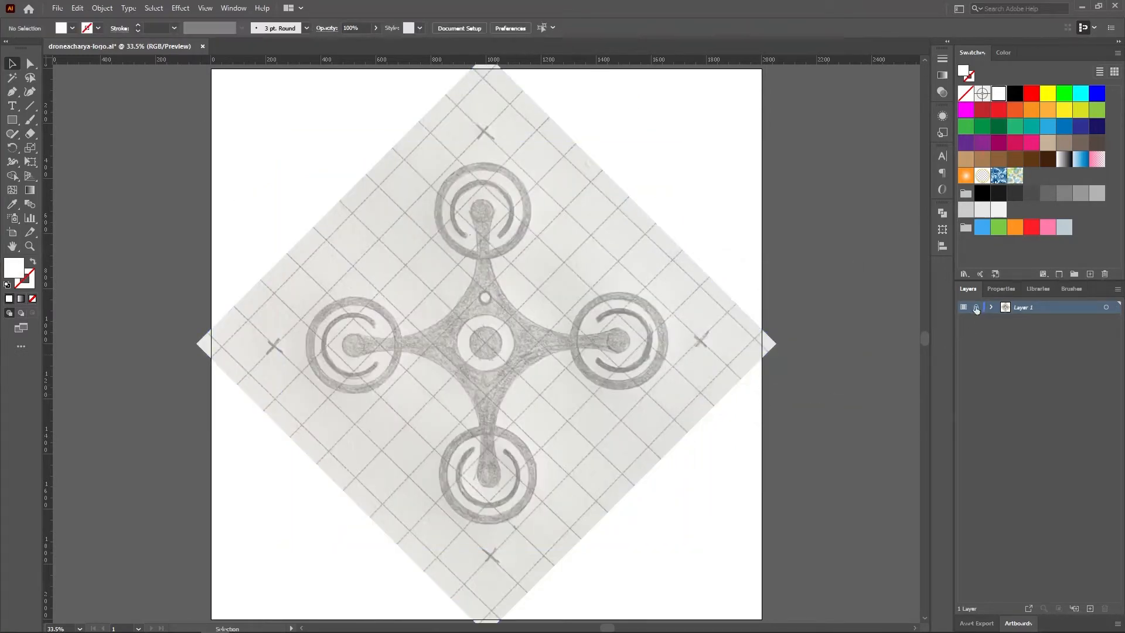
Create a new layer above the sketch and name it Outline
{"action": "left_click", "coordinate": [1089, 610]}
{"action": "double_click", "coordinate": [1025, 310]}
{"action": "type", "text": "Outlin"}
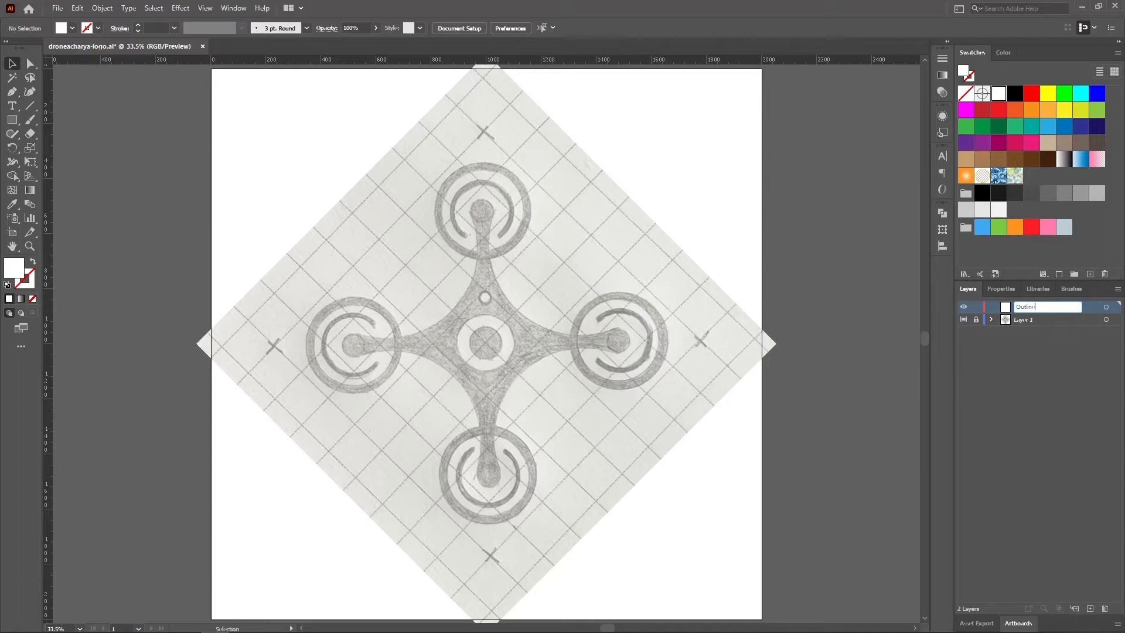
{"action": "type", "text": "e"}
{"action": "key", "text": "Return"}
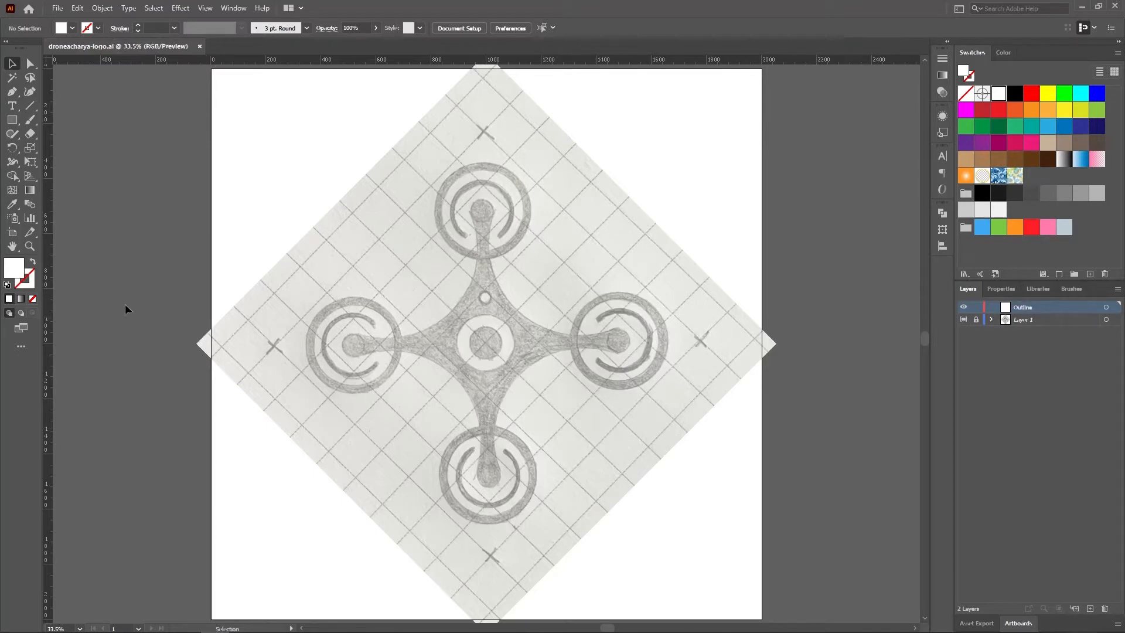
Draw a 200 px circle over the drone's centre with a red 2 pt outline and no fill
{"action": "left_click_drag", "start_coordinate": [13, 119], "coordinate": [54, 121]}
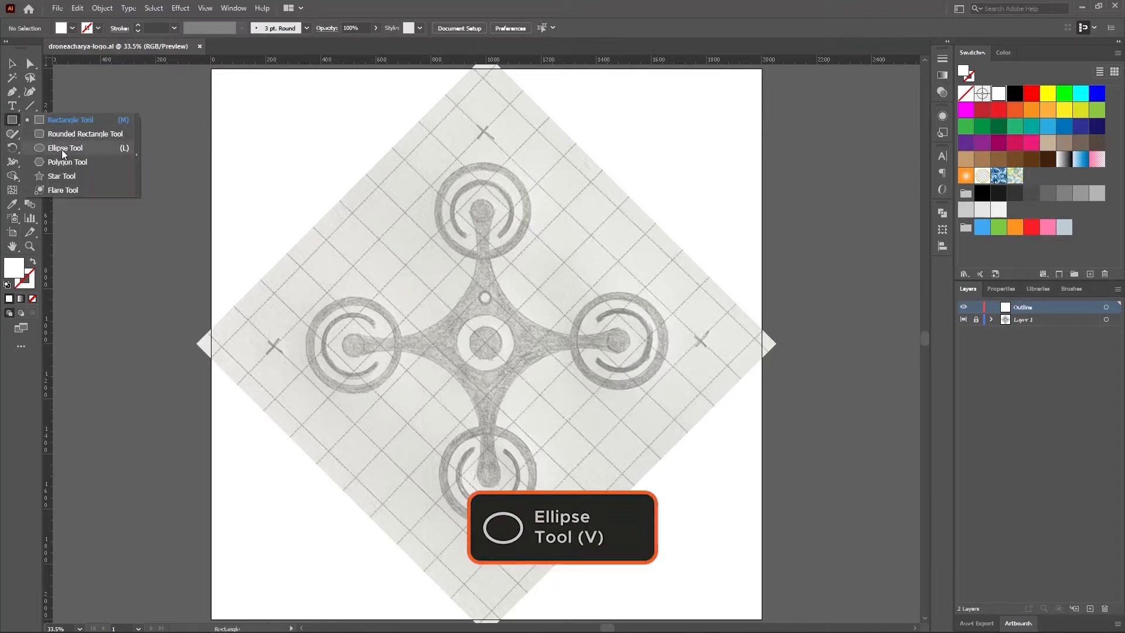
{"action": "left_click", "coordinate": [65, 149]}
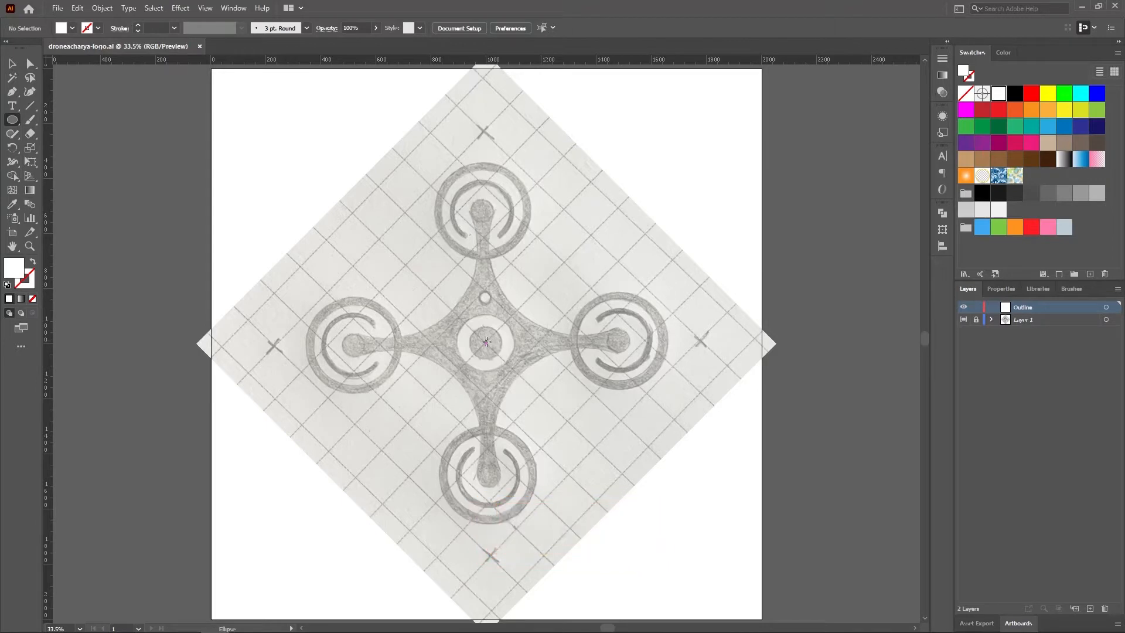
{"action": "left_click_drag", "start_coordinate": [488, 341], "coordinate": [518, 371]}
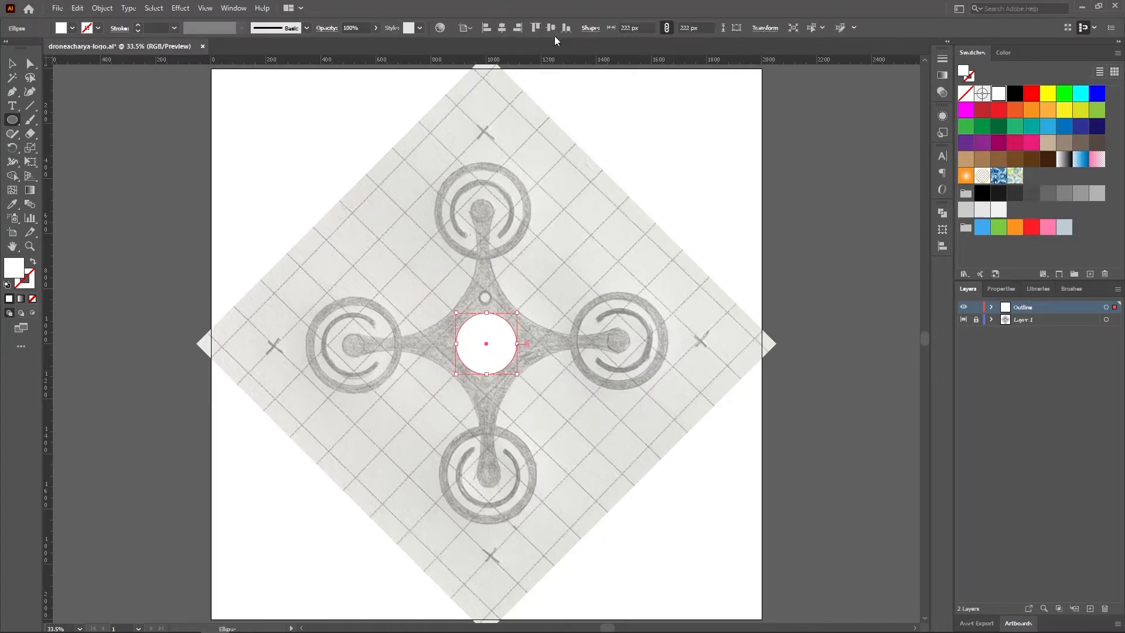
{"action": "type", "text": "200"}
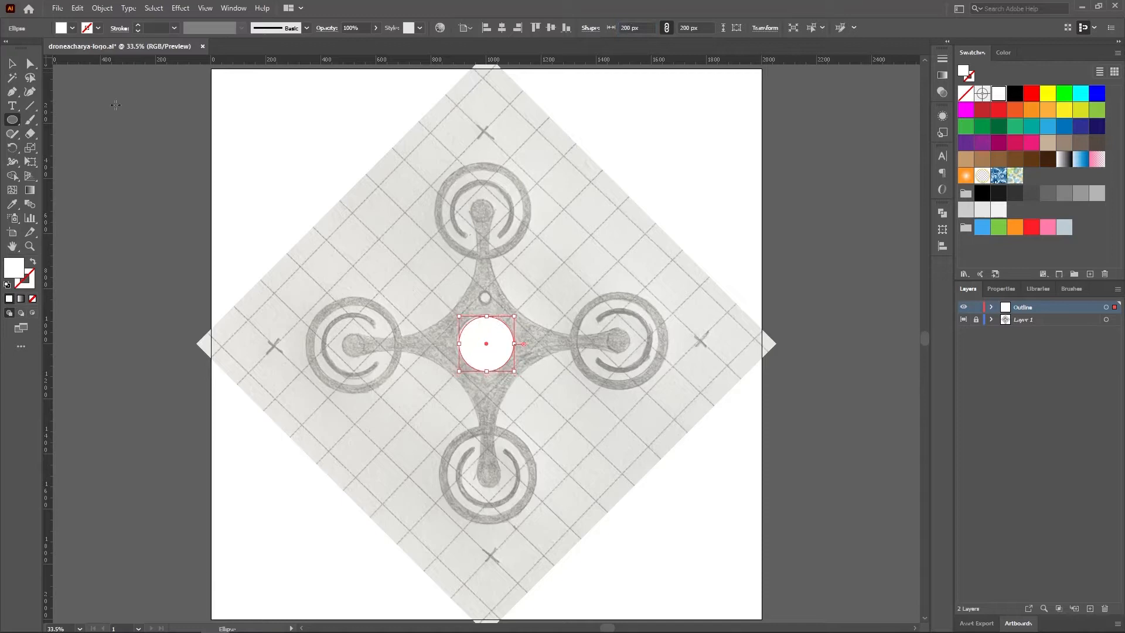
{"action": "key", "text": "Return"}
{"action": "key", "text": "shift+x"}
{"action": "left_click", "coordinate": [97, 28]}
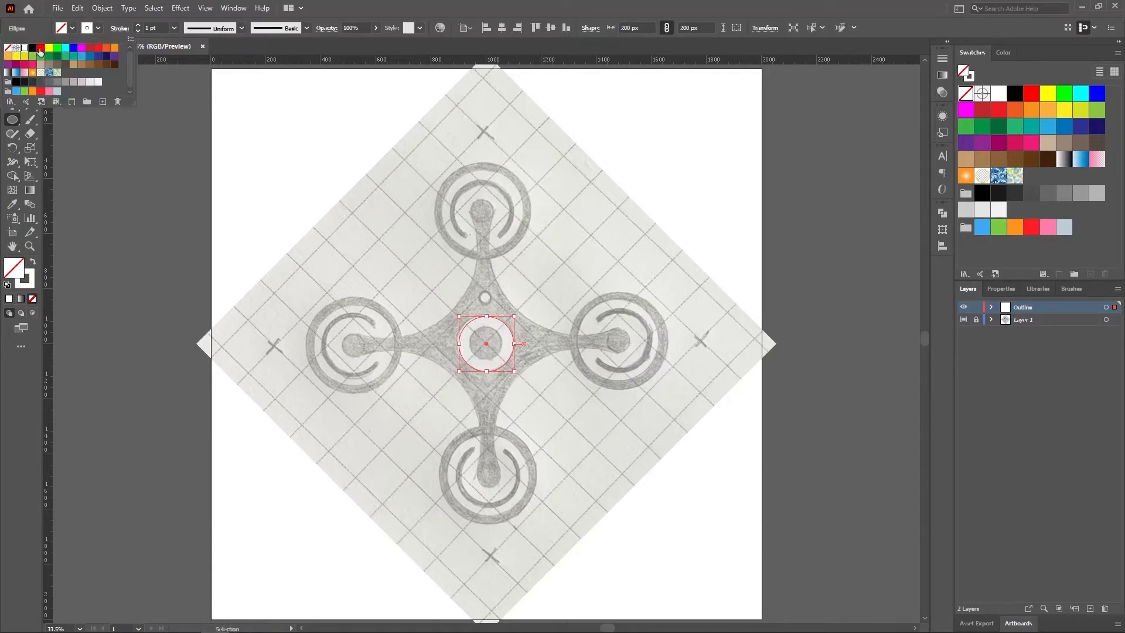
{"action": "left_click", "coordinate": [54, 42]}
{"action": "key", "text": "v"}
{"action": "left_click", "coordinate": [268, 222]}
{"action": "left_click", "coordinate": [515, 327]}
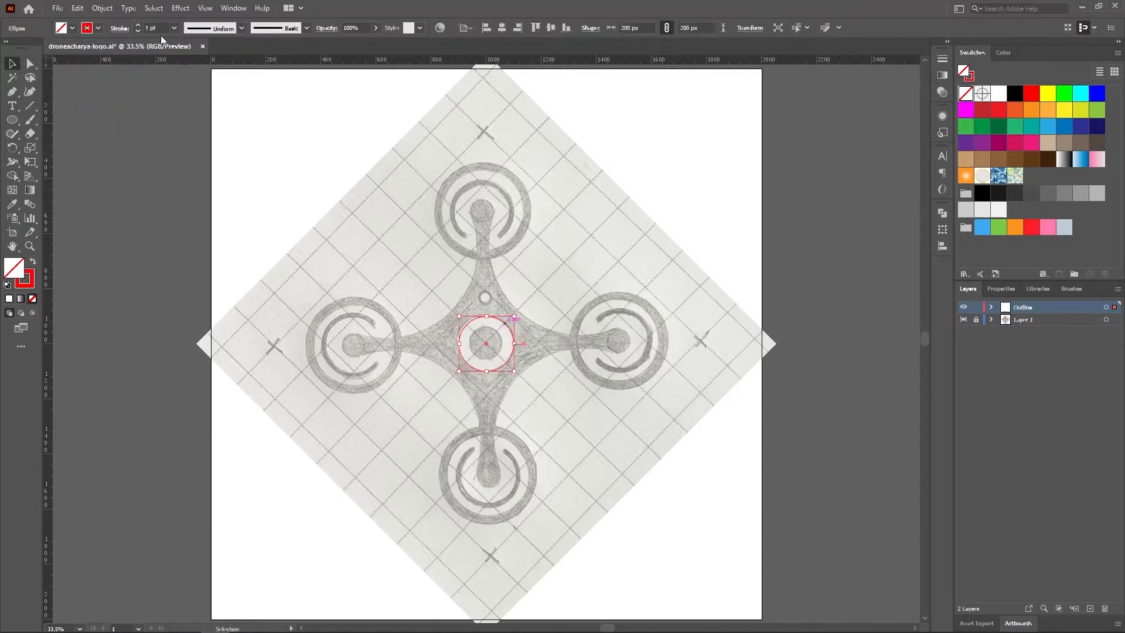
{"action": "left_click", "coordinate": [138, 24]}
{"action": "left_click", "coordinate": [208, 326]}
Draw a 100 px circle on the top rotor hub and align it with the centre circle
{"action": "left_click", "coordinate": [487, 389]}
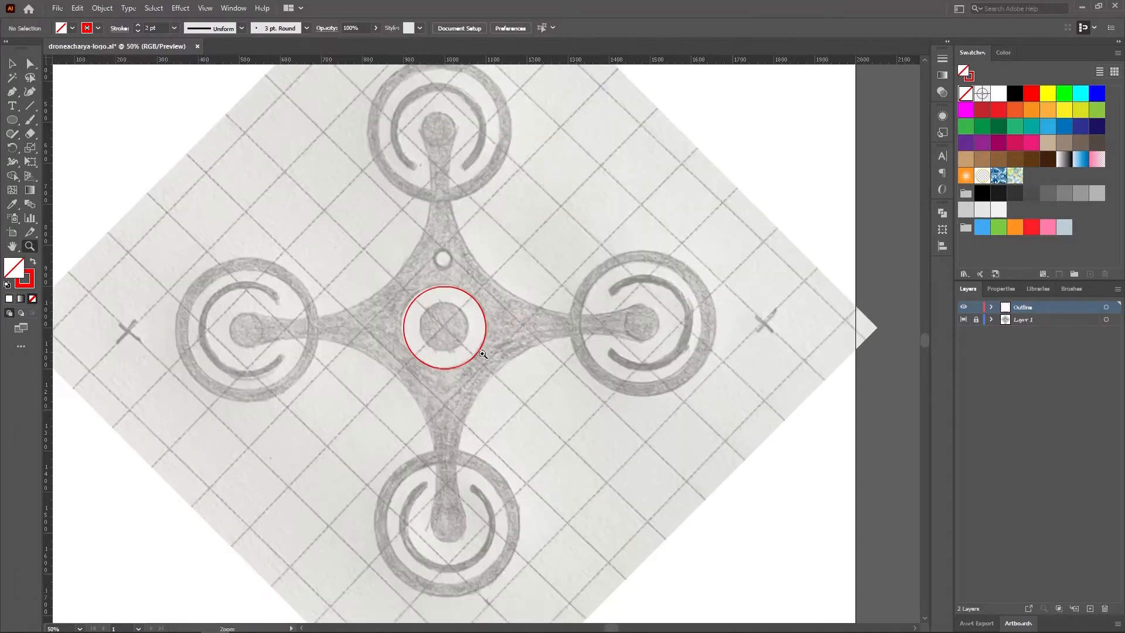
{"action": "left_click", "coordinate": [13, 120]}
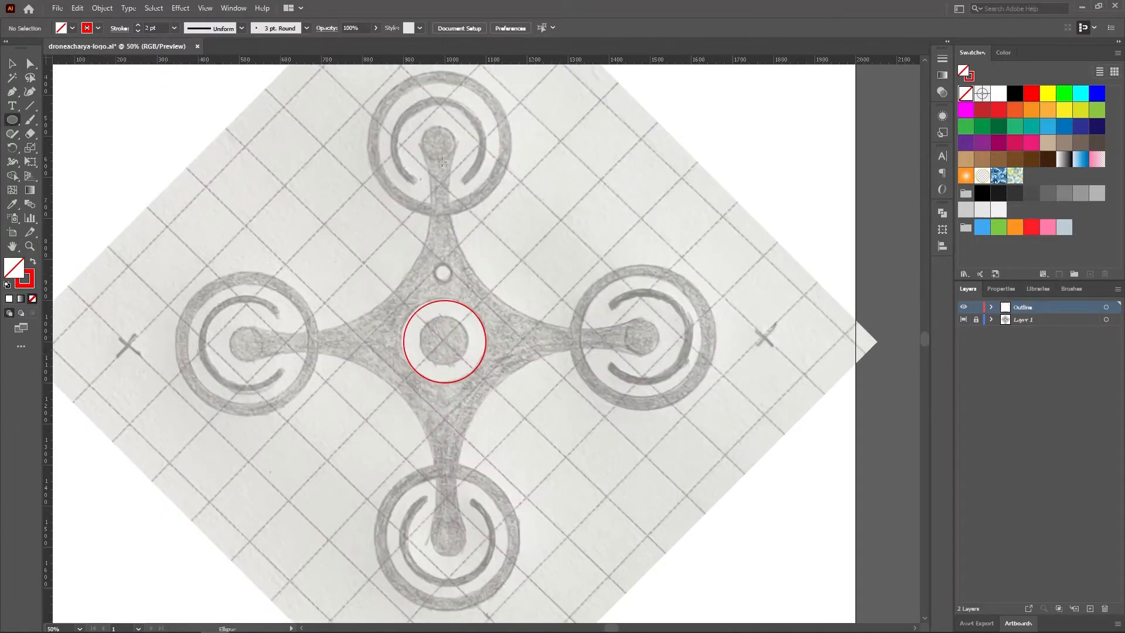
{"action": "left_click_drag", "start_coordinate": [443, 147], "coordinate": [464, 167]}
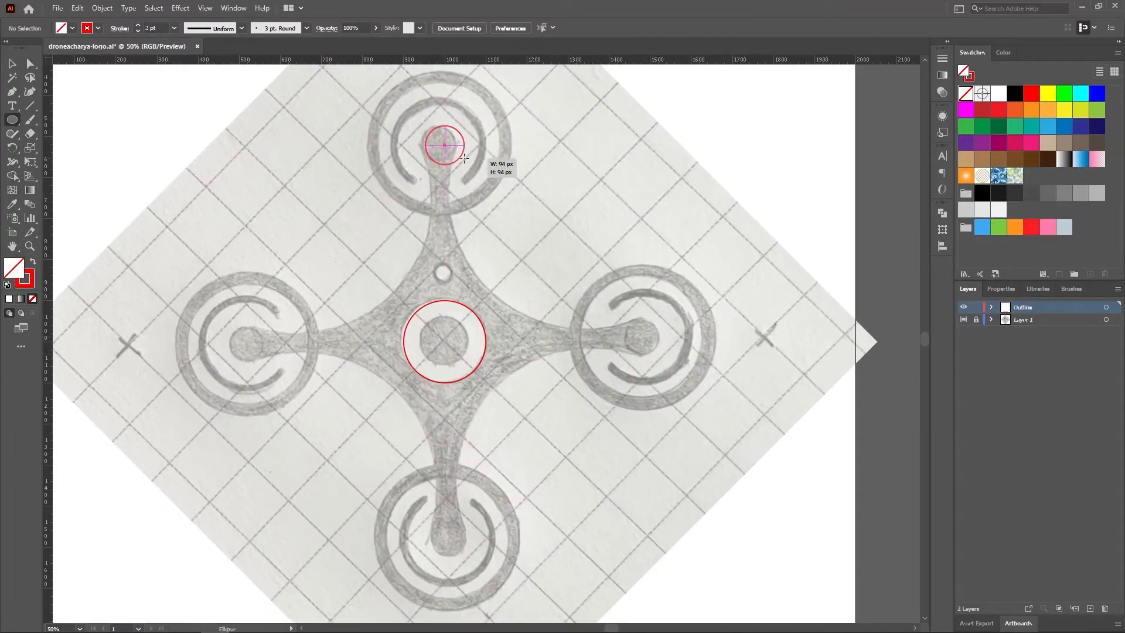
{"action": "type", "text": "100"}
{"action": "key", "text": "Return"}
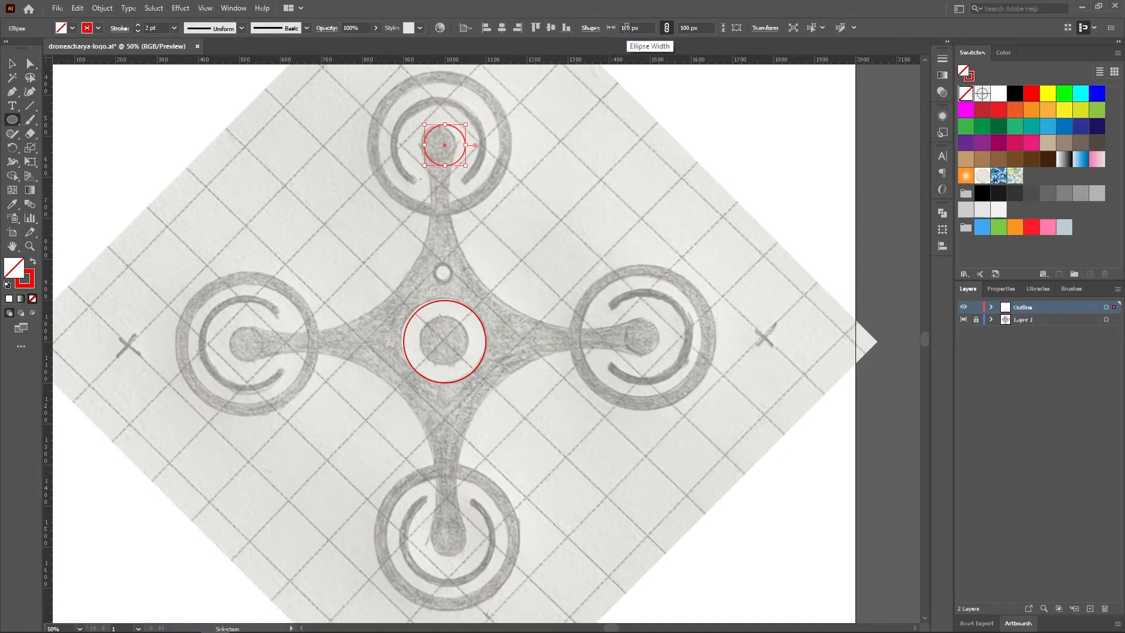
{"action": "key", "text": "v"}
{"action": "left_click", "coordinate": [486, 330], "text": "shift"}
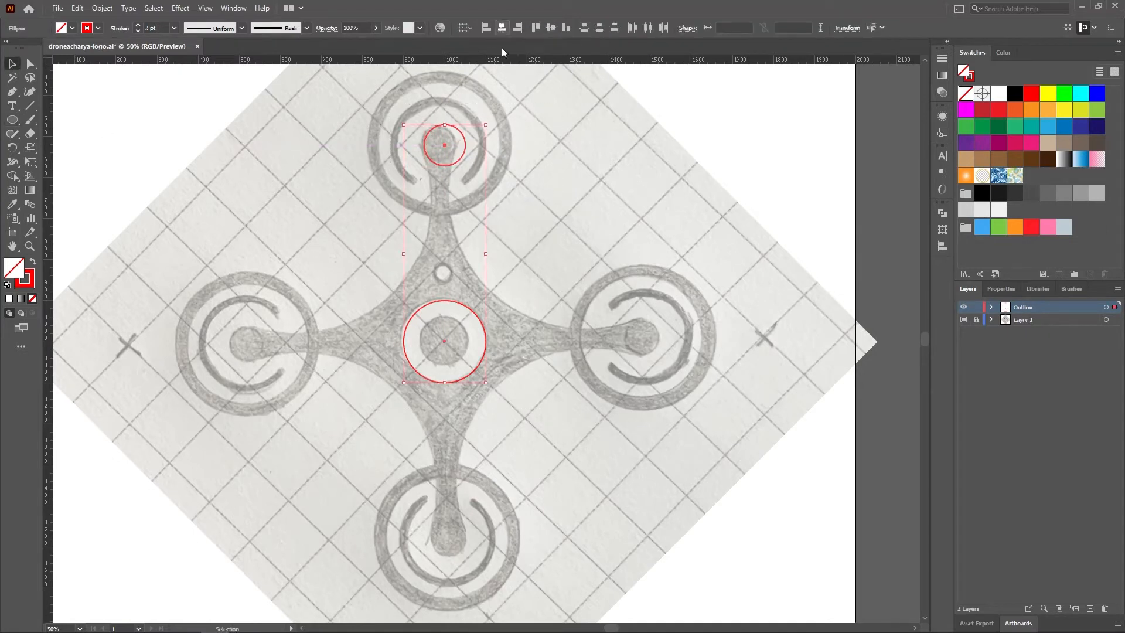
{"action": "left_click", "coordinate": [502, 28]}
{"action": "left_click", "coordinate": [449, 146]}
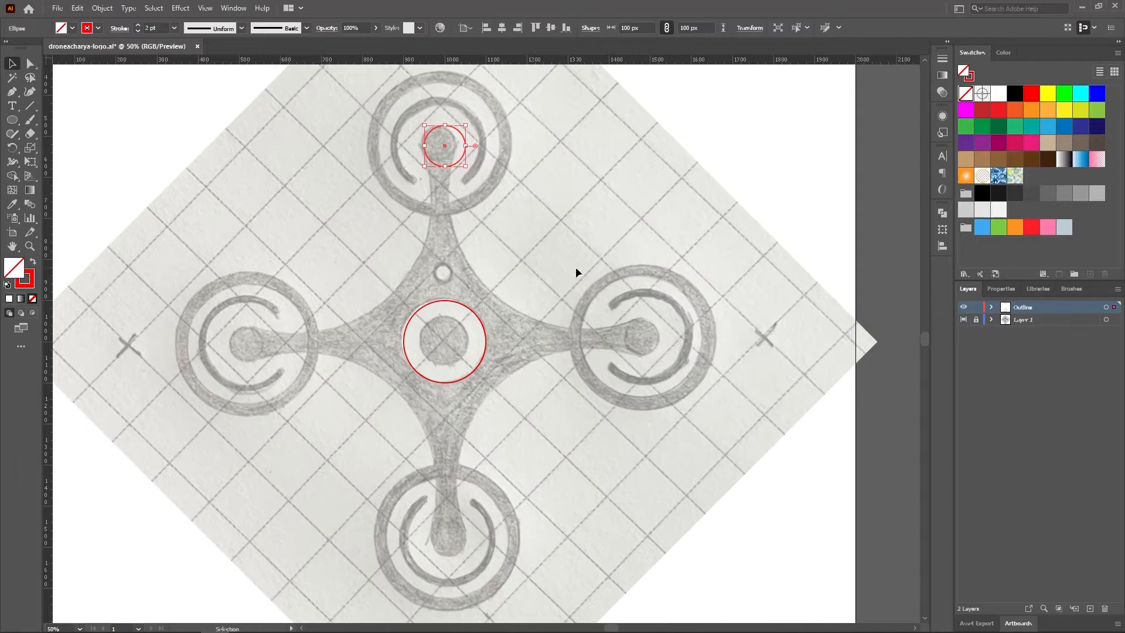
Rotate-copy the hub circle 90° about the centre three times to mark all four hubs
{"action": "left_click", "coordinate": [12, 161]}
{"action": "left_click", "coordinate": [448, 338]}
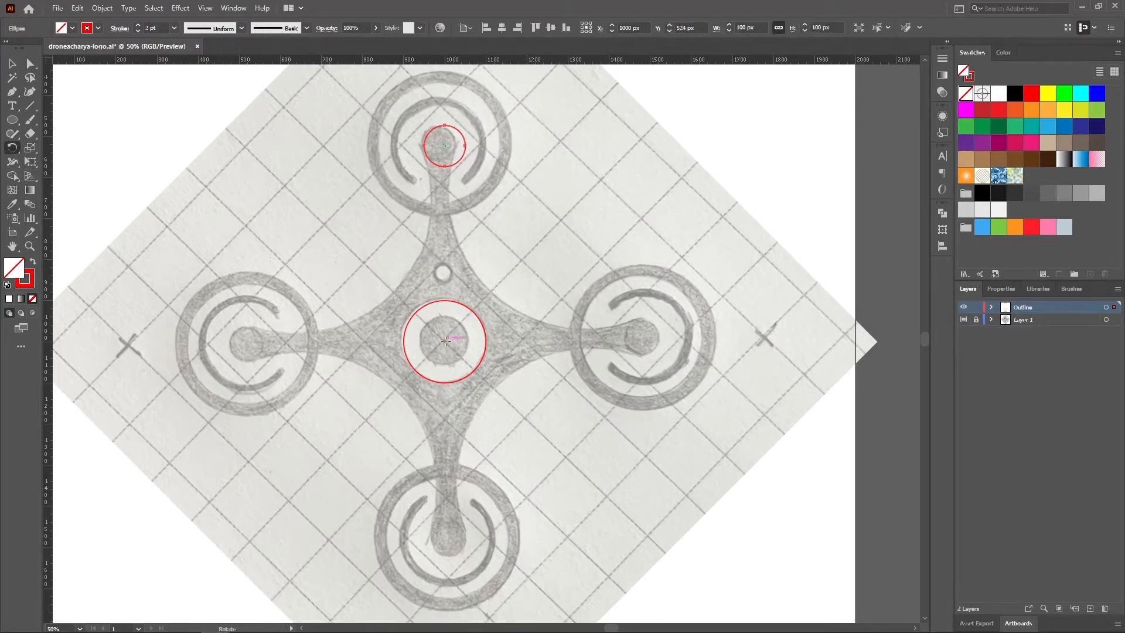
{"action": "left_click", "coordinate": [445, 341], "text": "alt"}
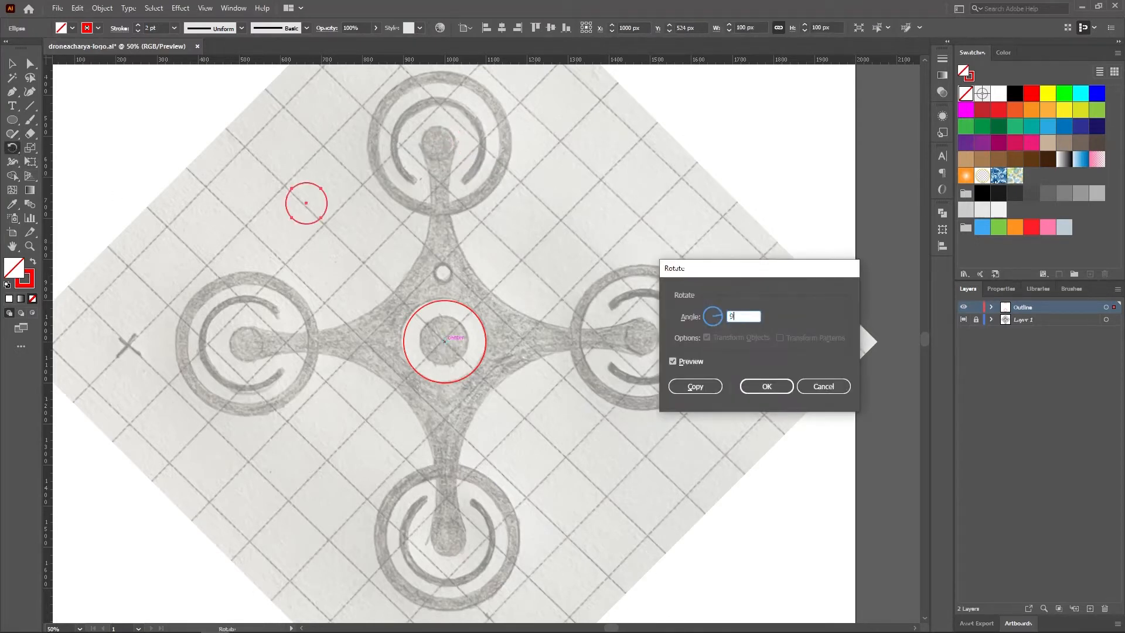
{"action": "left_click", "coordinate": [695, 386]}
{"action": "key", "text": "ctrl+d"}
{"action": "key", "text": "ctrl+d"}
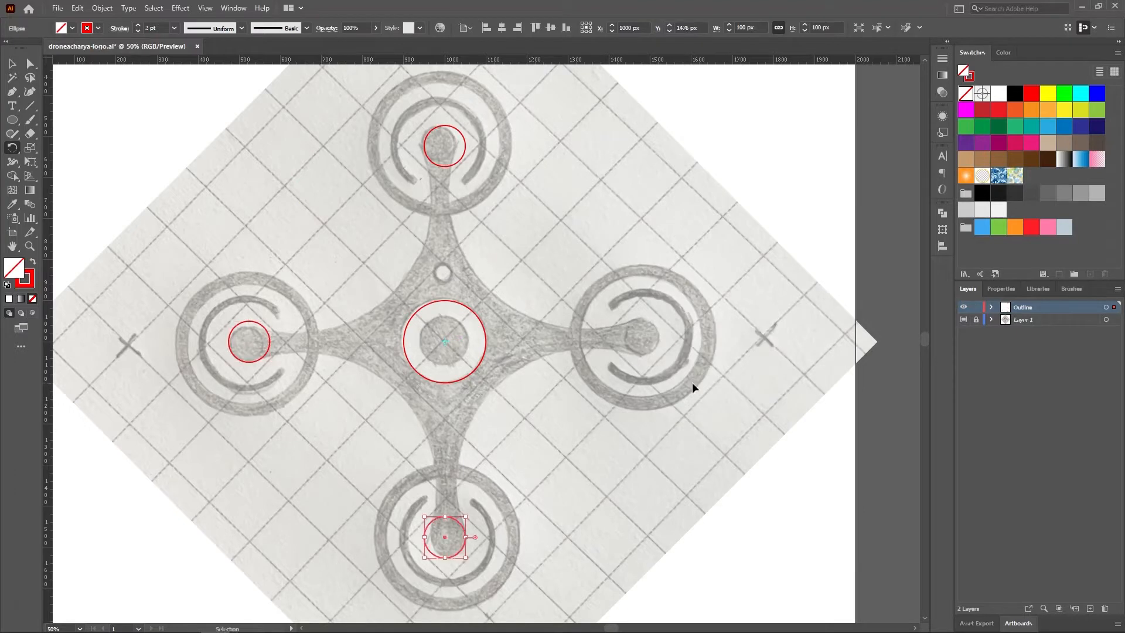
{"action": "key", "text": "ctrl+d"}
{"action": "key", "text": "v"}
{"action": "left_click", "coordinate": [466, 273]}
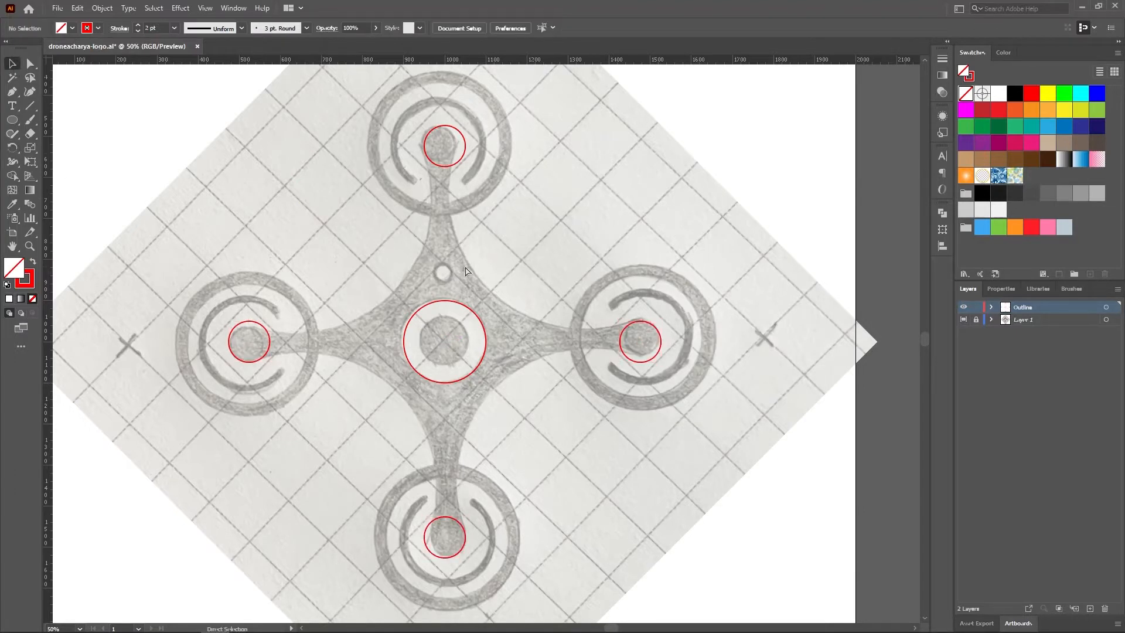
{"action": "key", "text": "ctrl+0"}
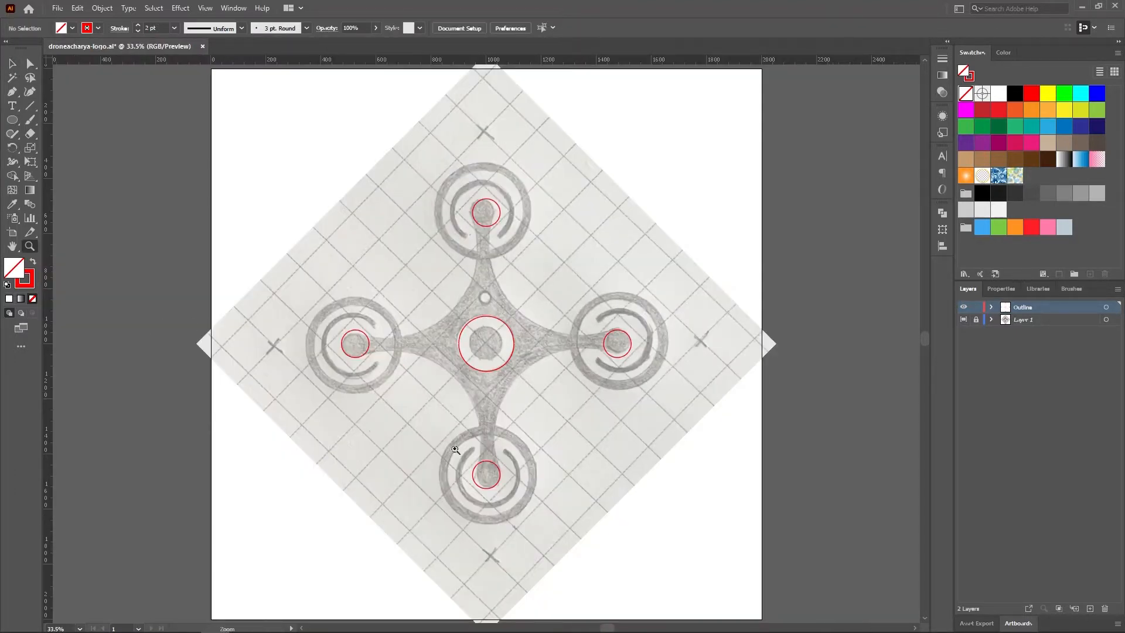
Draw a large circle between the bottom and right arms and fit it against the hub curves
{"action": "left_click", "coordinate": [455, 451]}
{"action": "left_click", "coordinate": [502, 335]}
{"action": "scroll", "coordinate": [352, 334], "scroll_direction": "up", "scroll_amount": 1}
{"action": "key", "text": "l"}
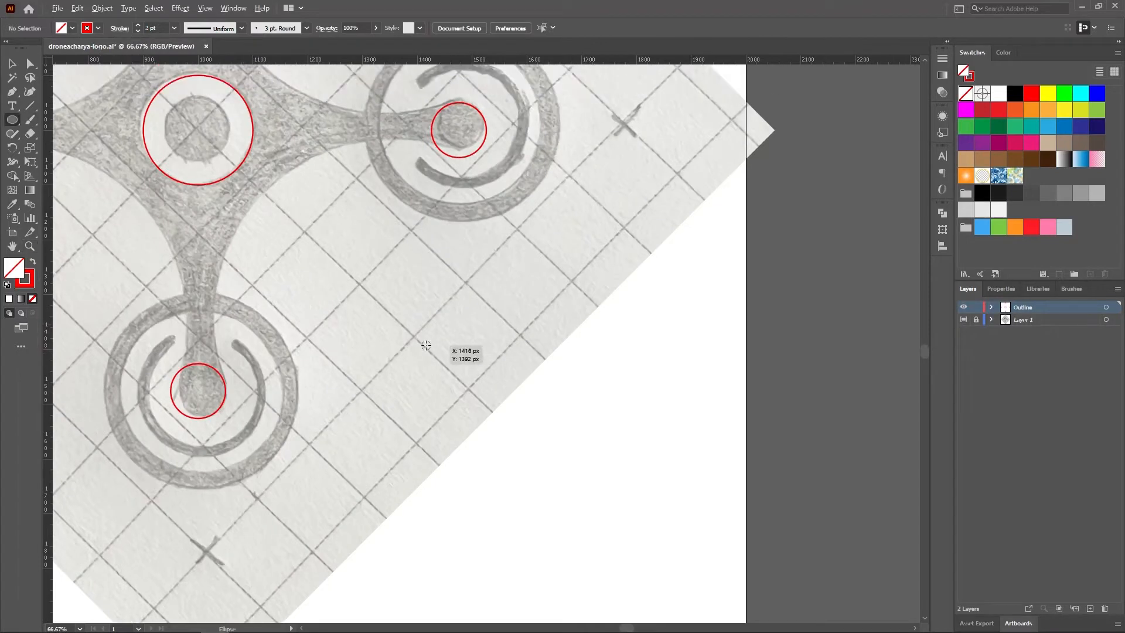
{"action": "left_click_drag", "start_coordinate": [426, 345], "coordinate": [623, 475]}
{"action": "left_click", "coordinate": [14, 64]}
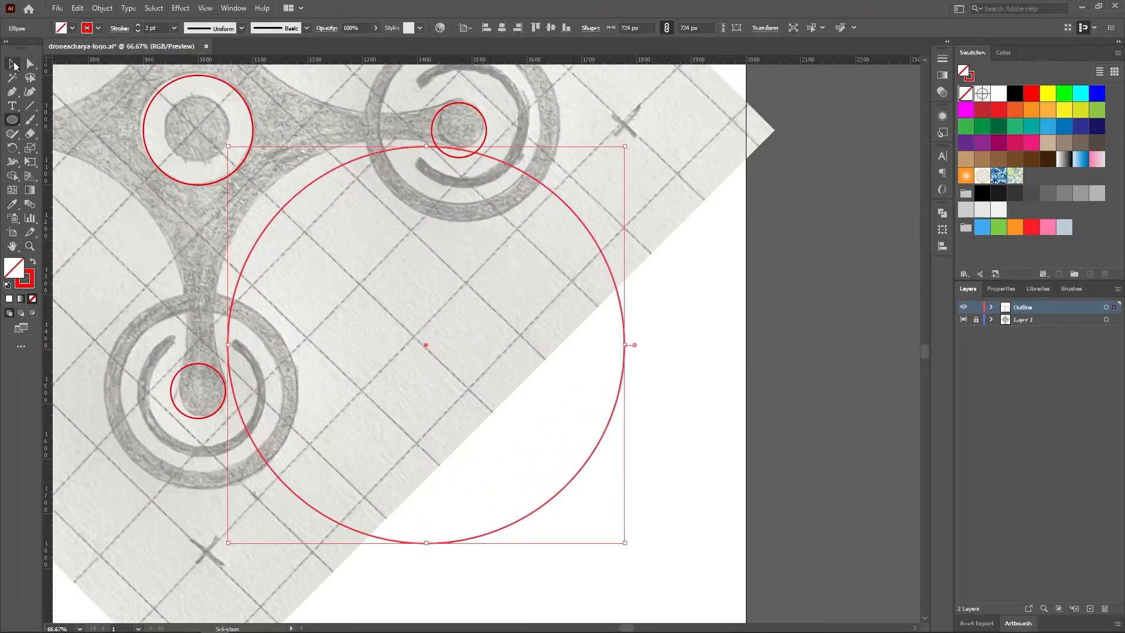
{"action": "left_click_drag", "start_coordinate": [425, 345], "coordinate": [409, 328]}
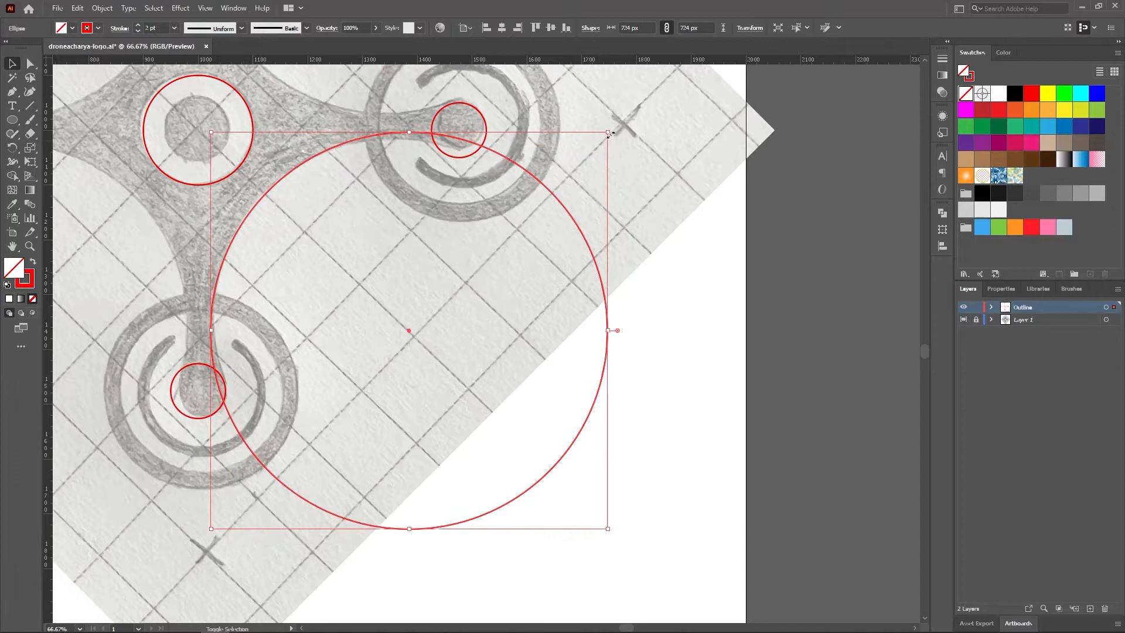
{"action": "left_click_drag", "start_coordinate": [610, 134], "coordinate": [603, 143]}
{"action": "left_click_drag", "start_coordinate": [405, 340], "coordinate": [405, 334]}
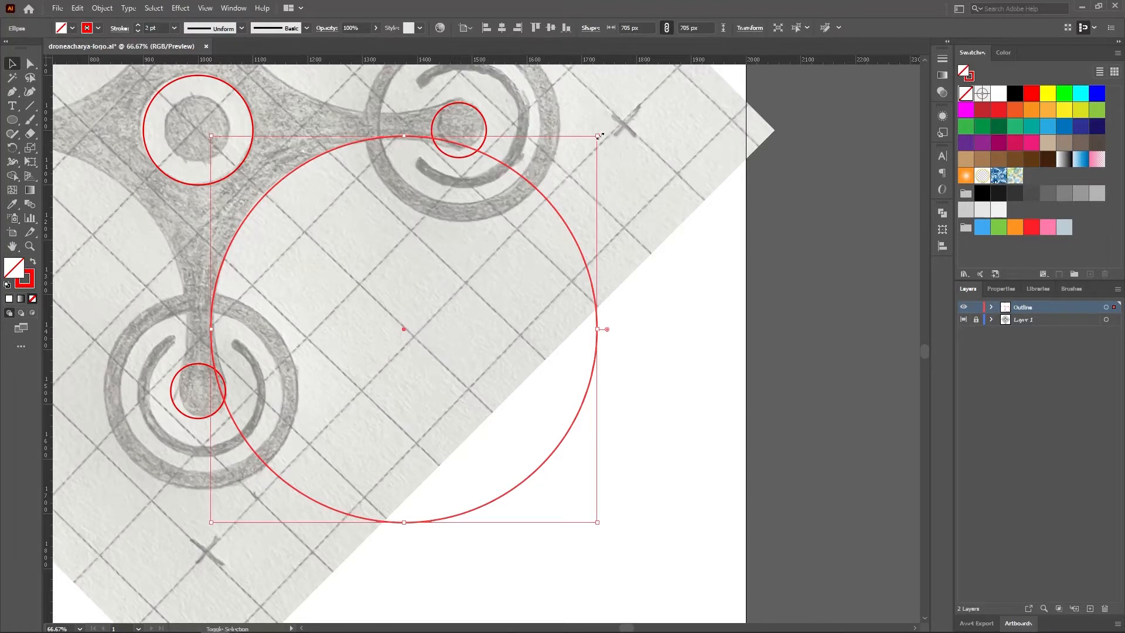
{"action": "left_click_drag", "start_coordinate": [600, 133], "coordinate": [598, 141]}
{"action": "left_click_drag", "start_coordinate": [400, 331], "coordinate": [398, 332]}
Fine-tune the large circle's position in Outline mode, then return to preview
{"action": "key", "text": "ctrl+y"}
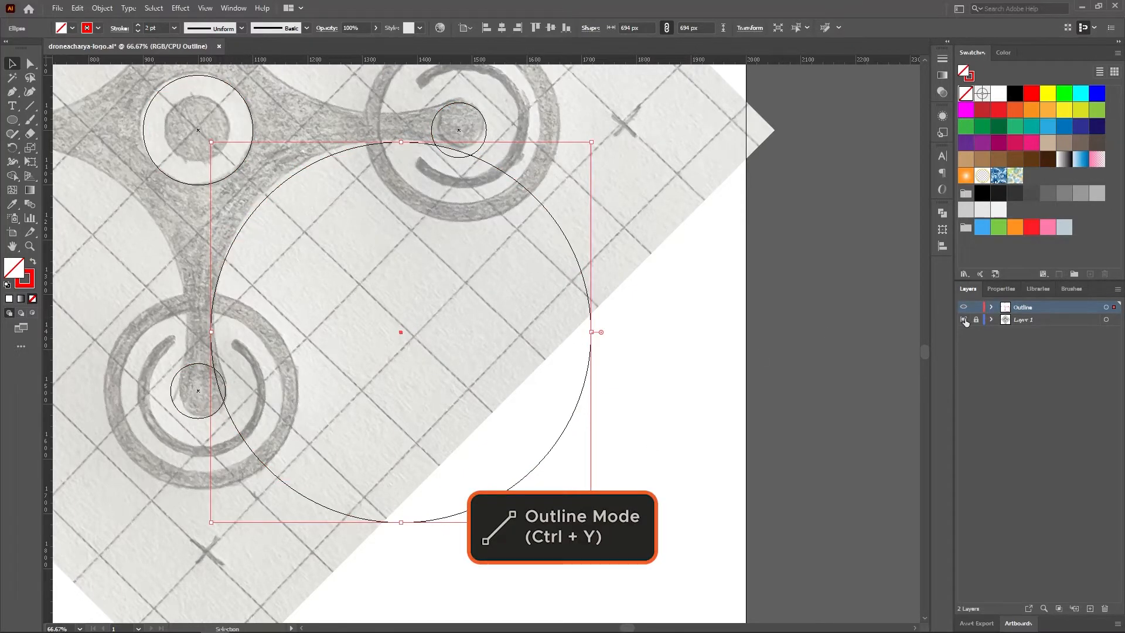
{"action": "key", "text": "ctrl+y"}
{"action": "key", "text": "Down"}
{"action": "key", "text": "Down"}
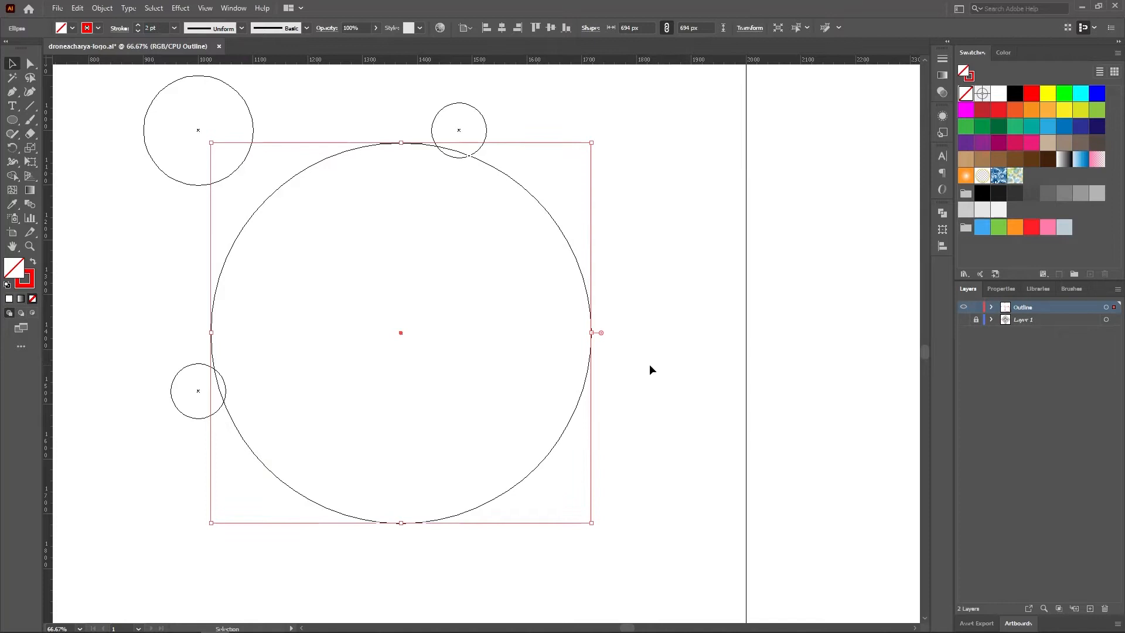
{"action": "key", "text": "Up"}
{"action": "key", "text": "Up"}
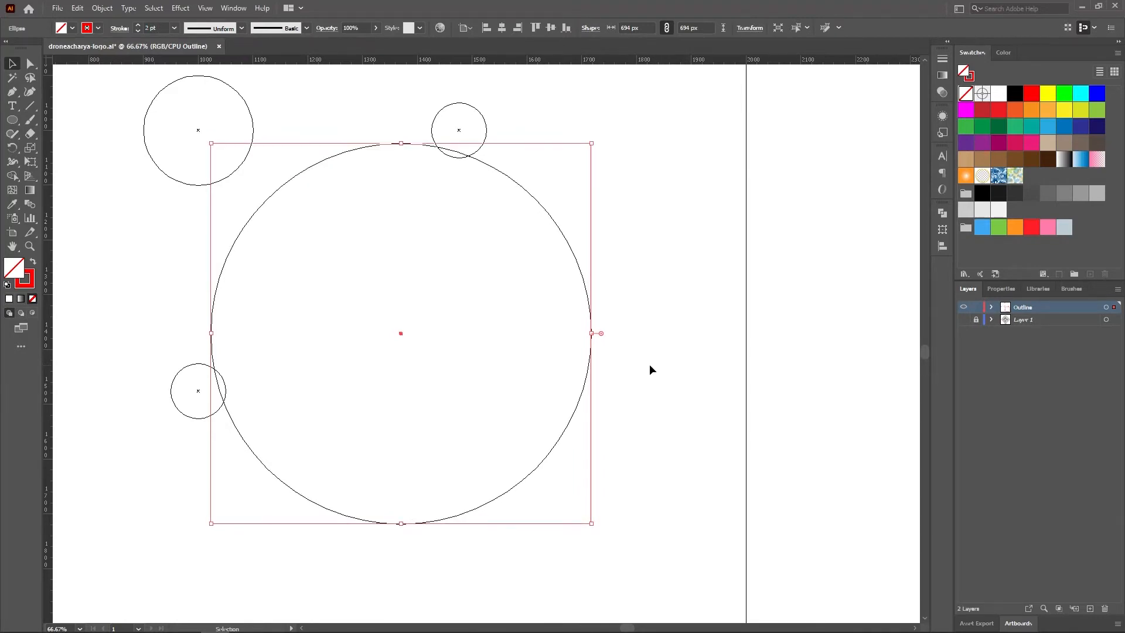
{"action": "key", "text": "ctrl+y"}
{"action": "left_click", "coordinate": [658, 363]}
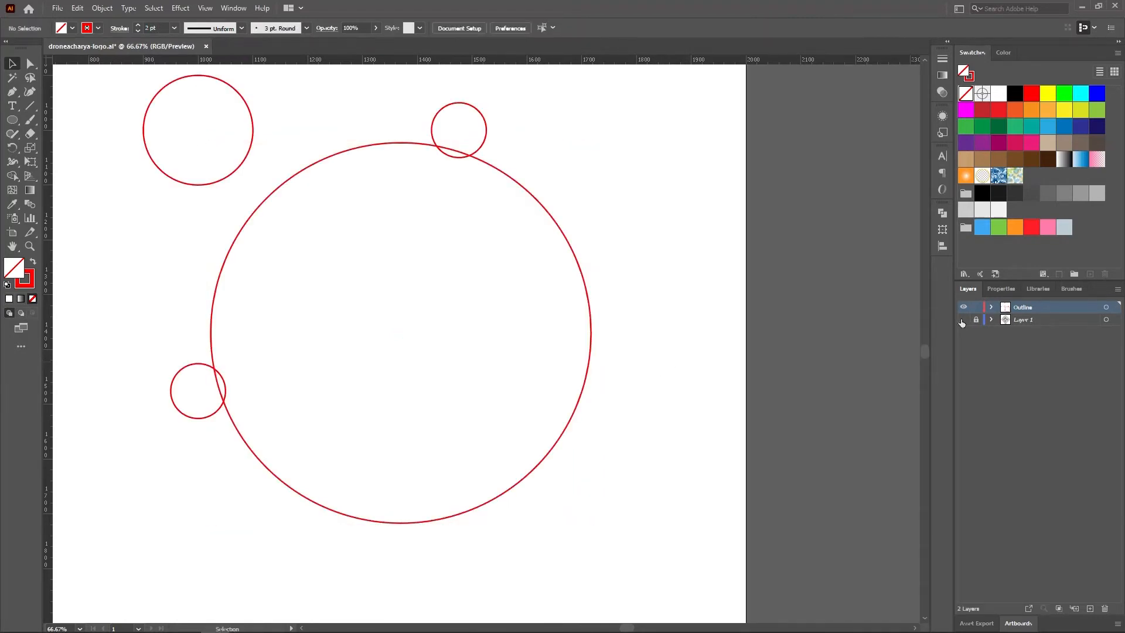
{"action": "left_click", "coordinate": [963, 319]}
{"action": "key", "text": "z"}
{"action": "key", "text": "ctrl+minus"}
Rotate-copy the large circle 90° about the drone centre to get all four circles
{"action": "left_click", "coordinate": [481, 247]}
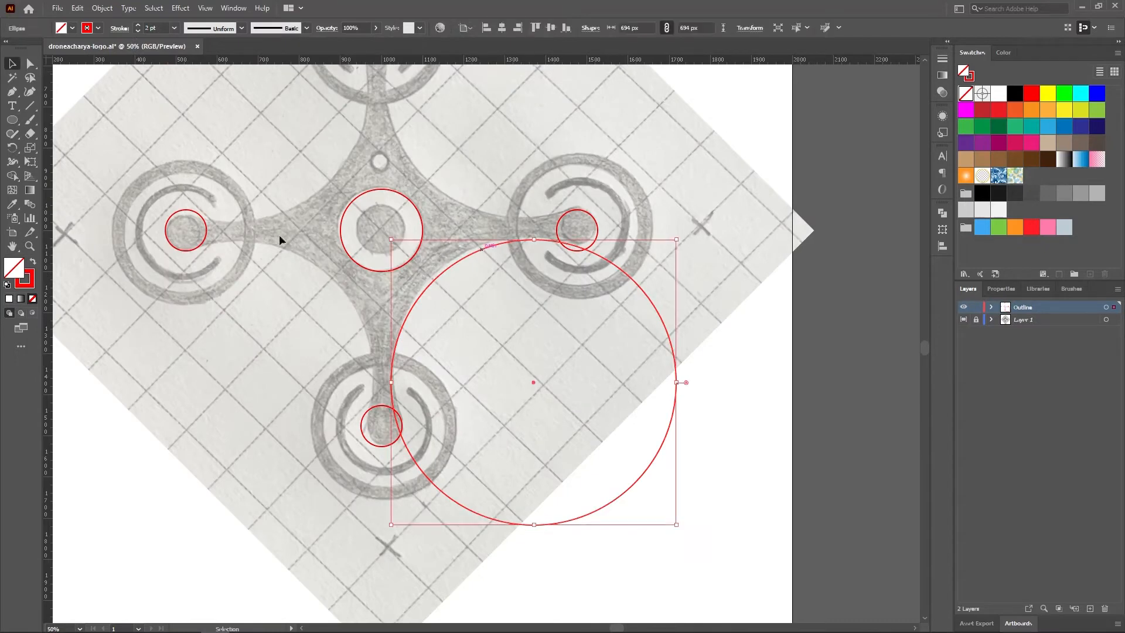
{"action": "key", "text": "r"}
{"action": "left_click", "coordinate": [380, 228], "text": "alt"}
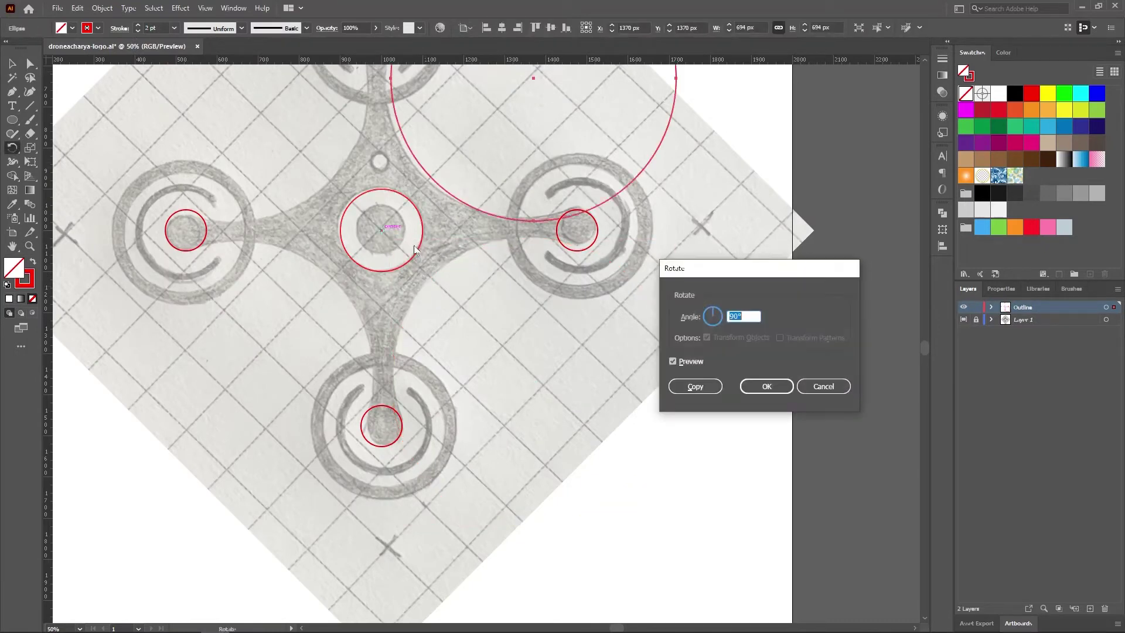
{"action": "left_click", "coordinate": [691, 390]}
{"action": "key", "text": "ctrl+d"}
{"action": "key", "text": "ctrl+d"}
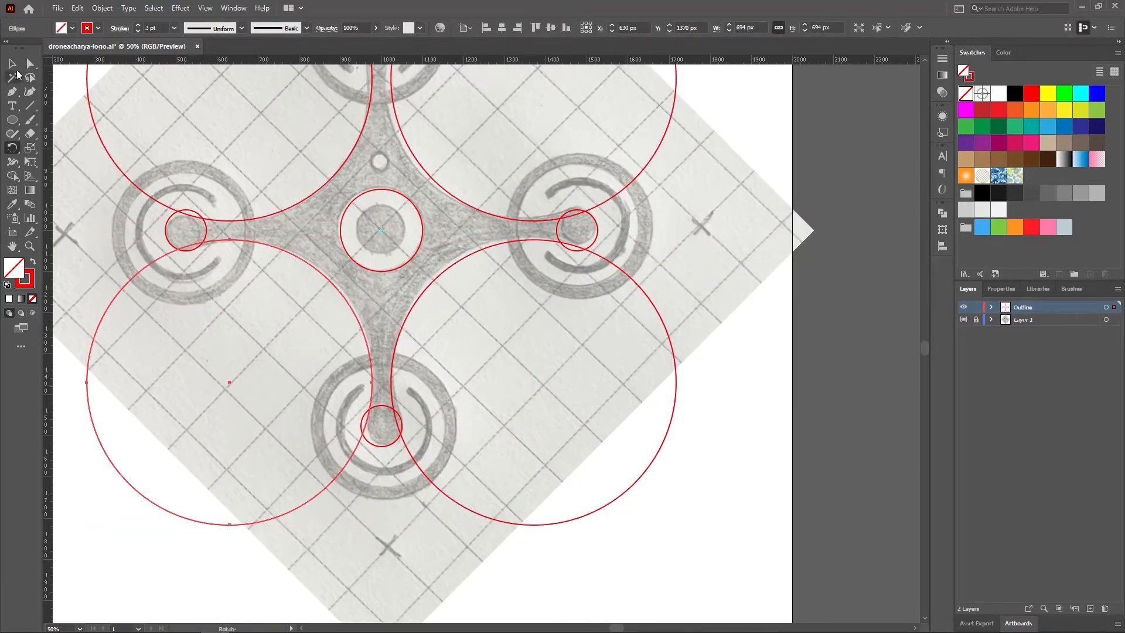
{"action": "key", "text": "v"}
{"action": "key", "text": "ctrl+0"}
{"action": "left_click", "coordinate": [105, 115]}
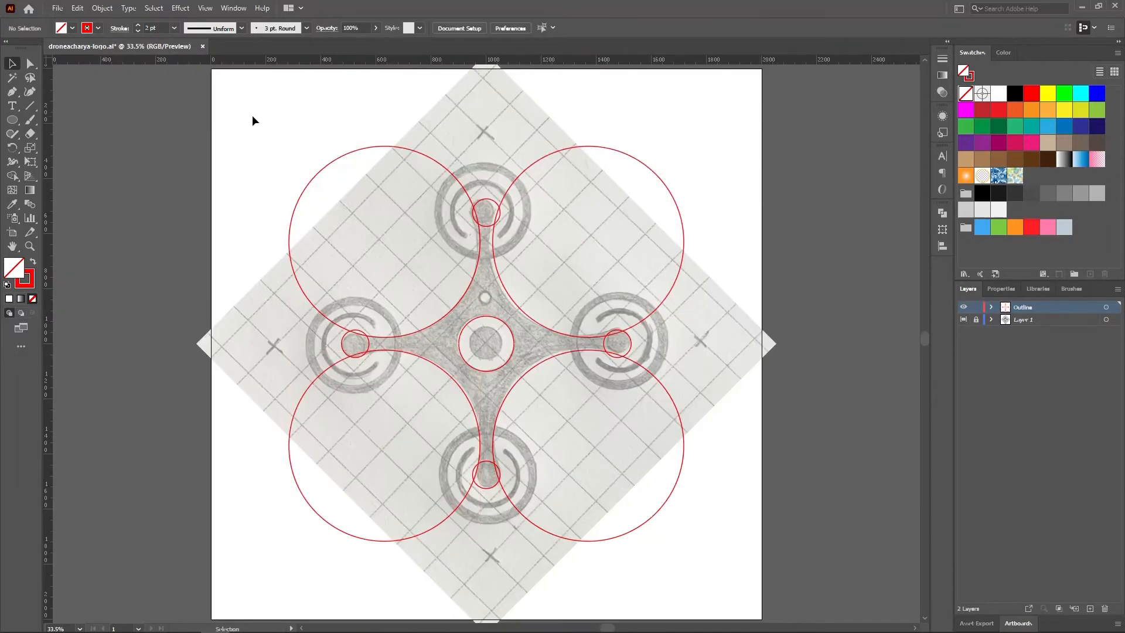
Select all circles and Shape-Builder-merge the hubs and central cross into one body
{"action": "mouse_move", "coordinate": [253, 116]}
{"action": "left_mouse_down"}
{"action": "mouse_move", "coordinate": [384, 269]}
{"action": "mouse_move", "coordinate": [735, 582]}
{"action": "left_mouse_up"}
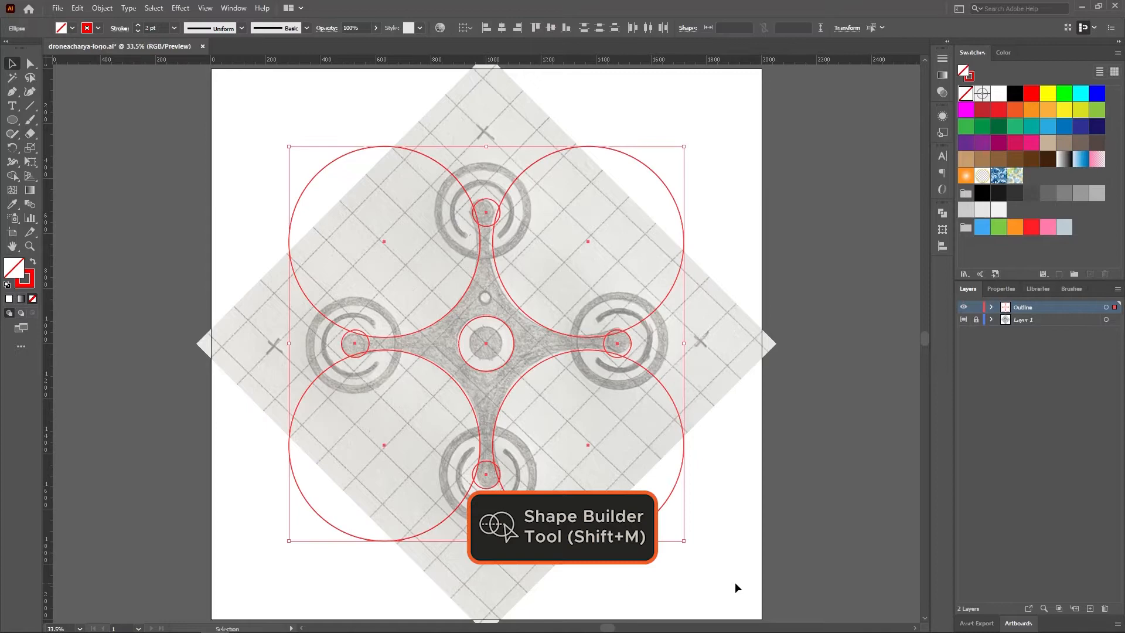
{"action": "left_click", "coordinate": [13, 177]}
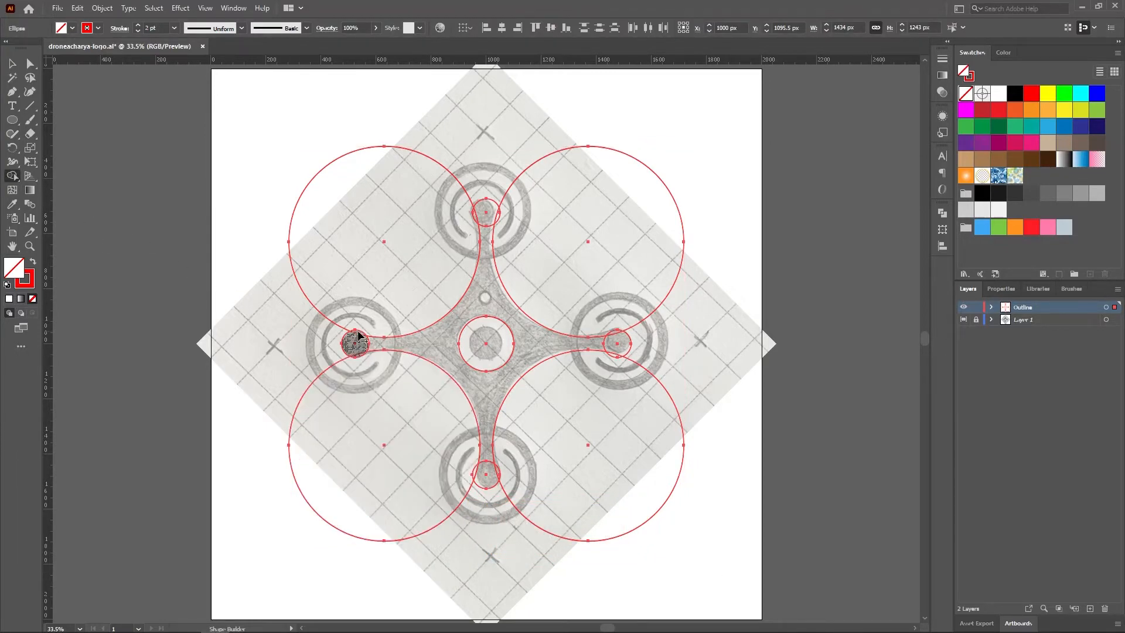
{"action": "left_click_drag", "start_coordinate": [356, 342], "coordinate": [411, 345]}
{"action": "left_click_drag", "start_coordinate": [471, 306], "coordinate": [484, 236]}
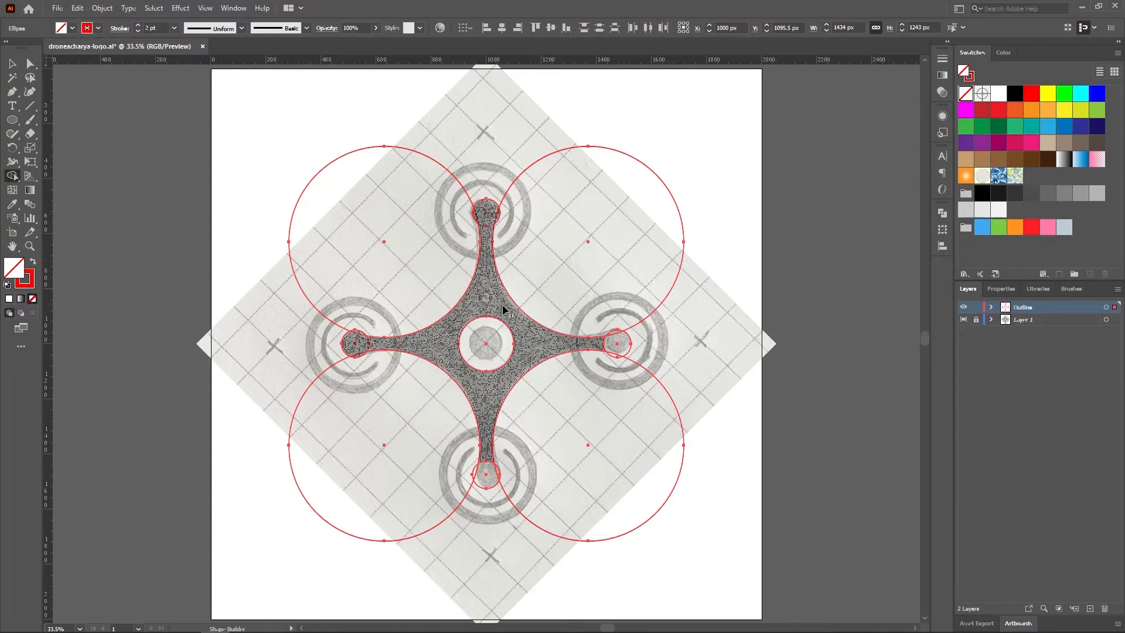
{"action": "mouse_move", "coordinate": [504, 308]}
{"action": "left_mouse_down"}
{"action": "mouse_move", "coordinate": [563, 338]}
{"action": "mouse_move", "coordinate": [611, 346]}
{"action": "left_mouse_up"}
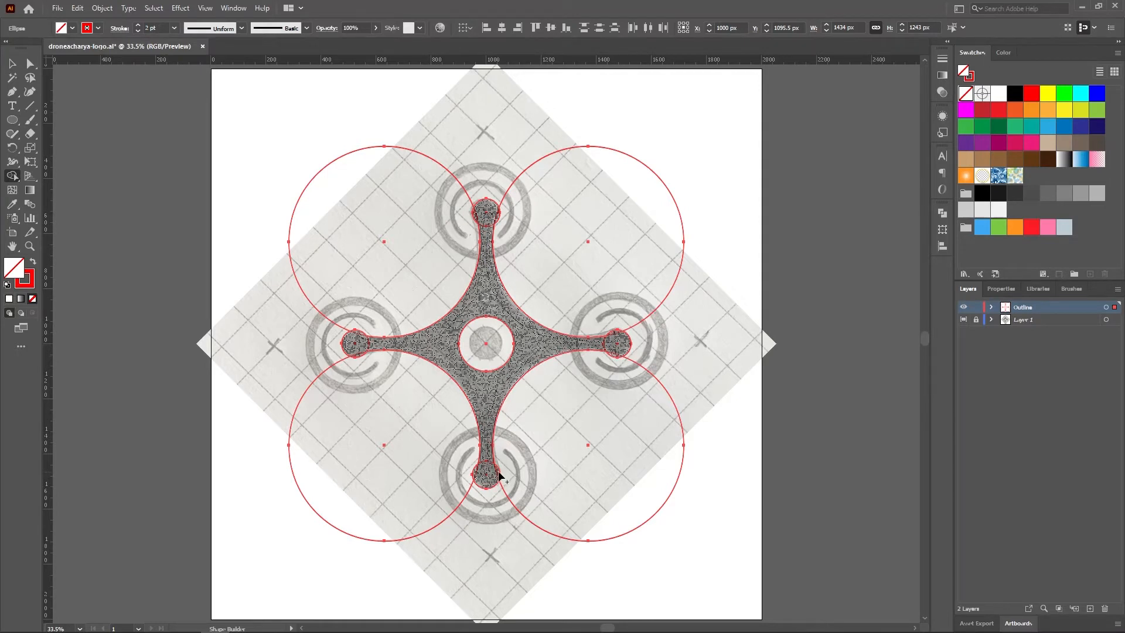
Delete the four large circles and the leftover small circle, keeping the body outline
{"action": "key", "text": "v"}
{"action": "left_click", "coordinate": [124, 181]}
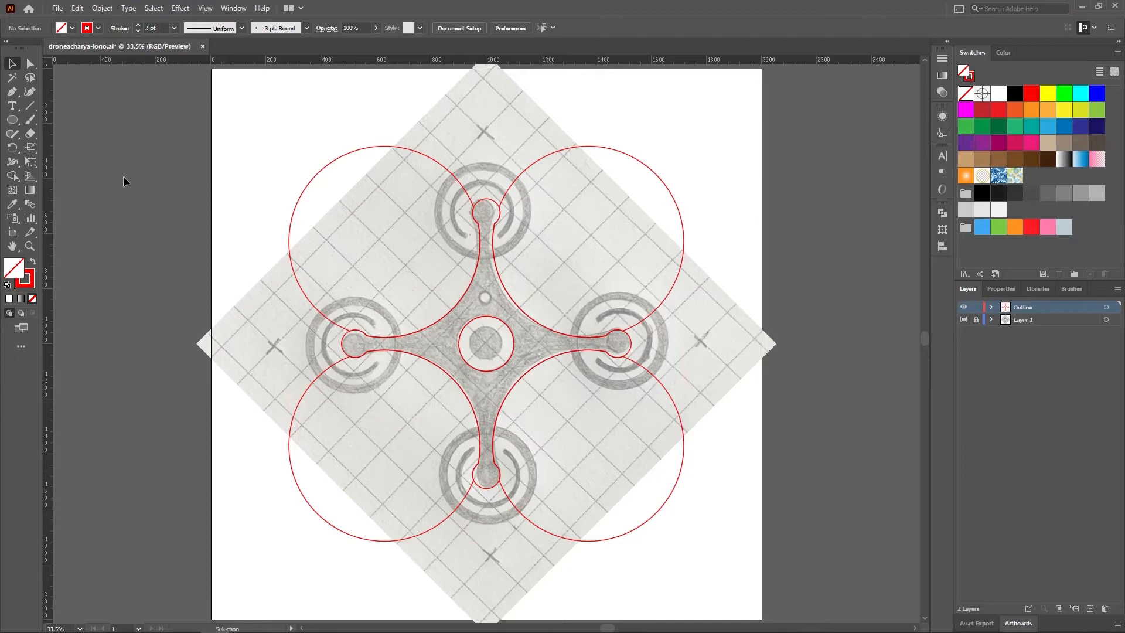
{"action": "left_click", "coordinate": [357, 154]}
{"action": "key", "text": "Delete"}
{"action": "left_click", "coordinate": [607, 154]}
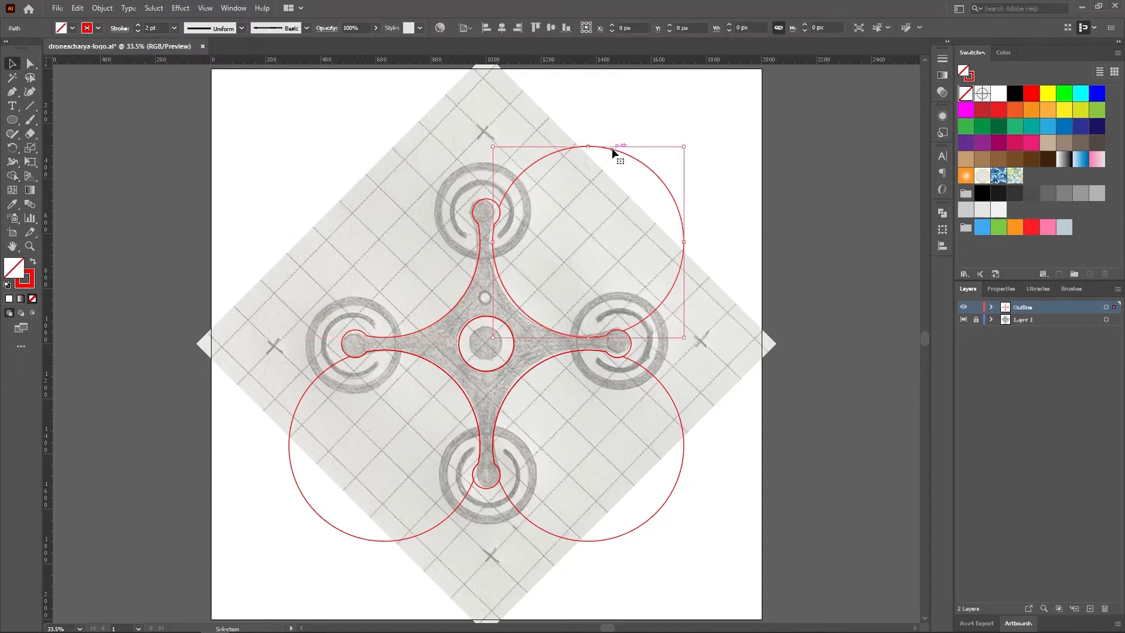
{"action": "key", "text": "Delete"}
{"action": "left_click", "coordinate": [678, 402]}
{"action": "key", "text": "Delete"}
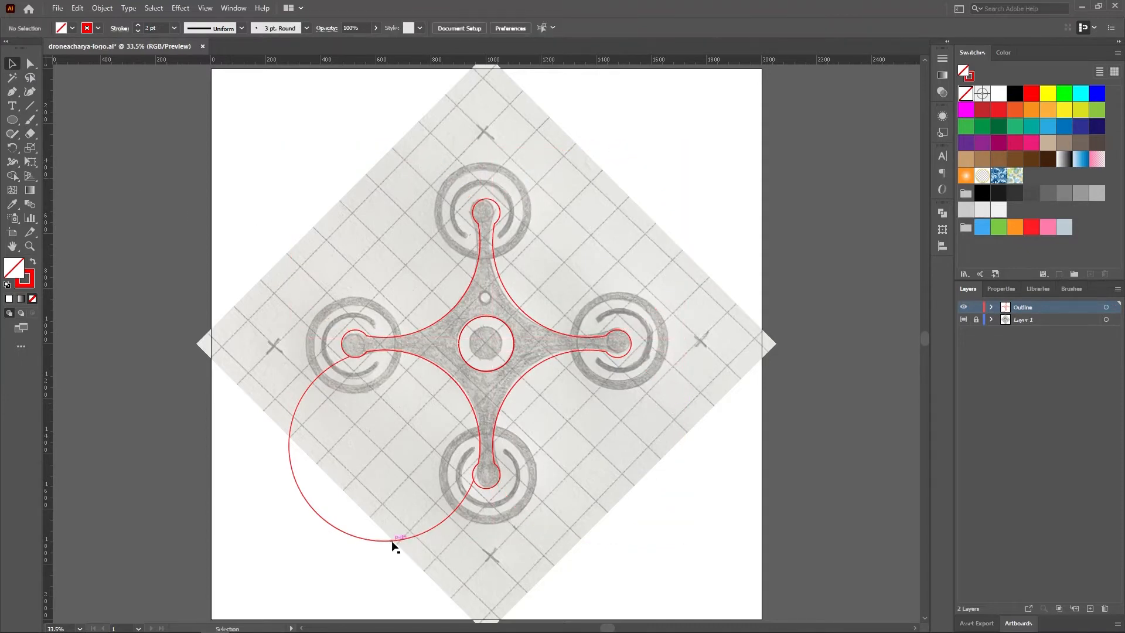
{"action": "left_click", "coordinate": [393, 537]}
{"action": "key", "text": "Delete"}
{"action": "mouse_move", "coordinate": [548, 362]}
{"action": "left_mouse_down"}
{"action": "mouse_move", "coordinate": [772, 443]}
{"action": "mouse_move", "coordinate": [782, 466]}
{"action": "left_mouse_up"}
{"action": "left_click", "coordinate": [486, 369]}
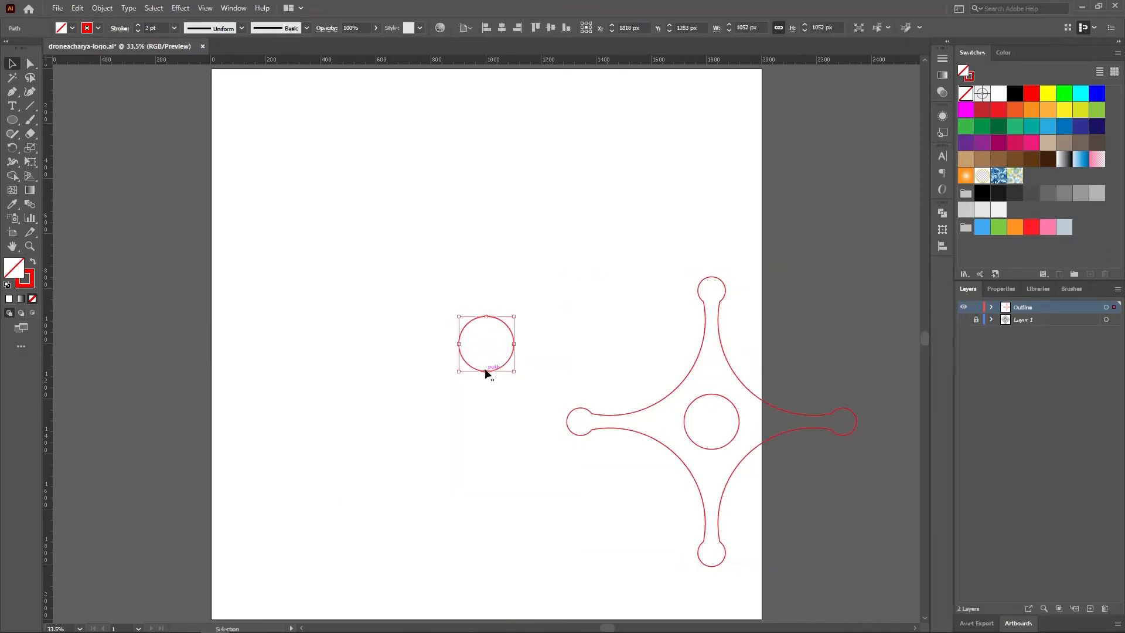
{"action": "key", "text": "Delete"}
Centre the body outline on the artboard, inspect its anchor points, and reveal the sketch layer
{"action": "left_click", "coordinate": [683, 431]}
{"action": "left_click", "coordinate": [501, 29]}
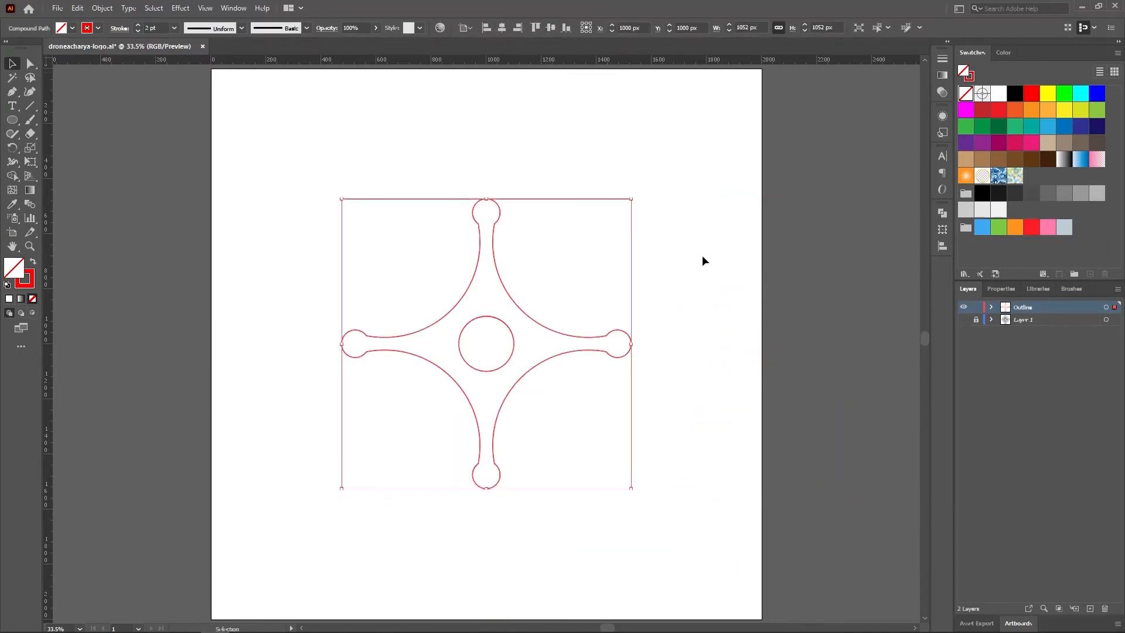
{"action": "left_click", "coordinate": [324, 193]}
{"action": "left_click", "coordinate": [489, 343]}
{"action": "left_click", "coordinate": [31, 64]}
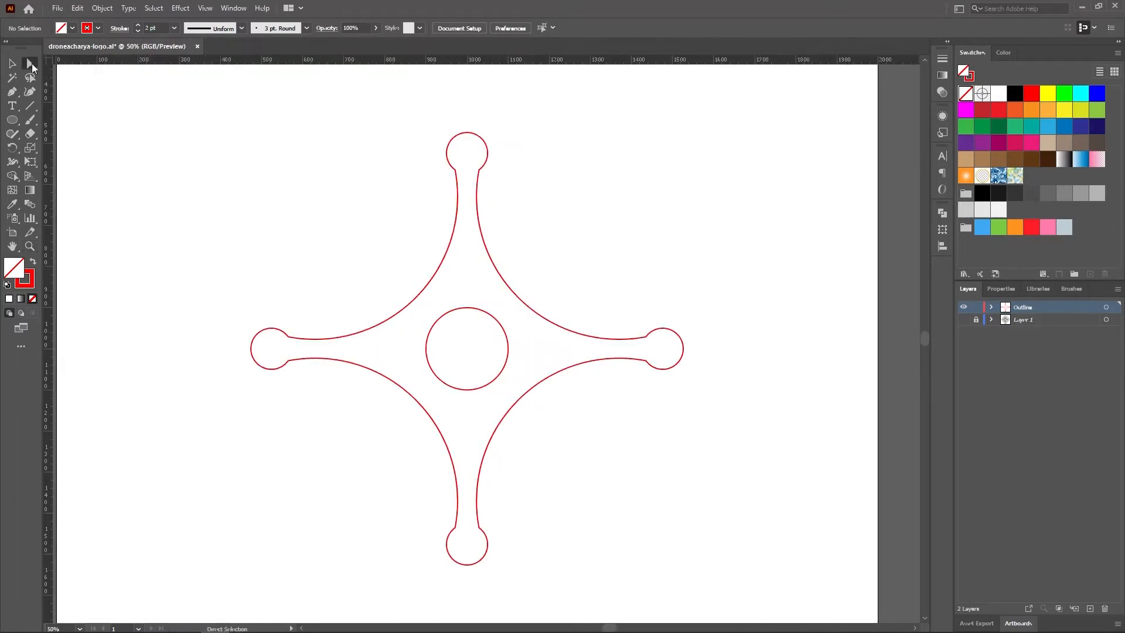
{"action": "left_click", "coordinate": [444, 268]}
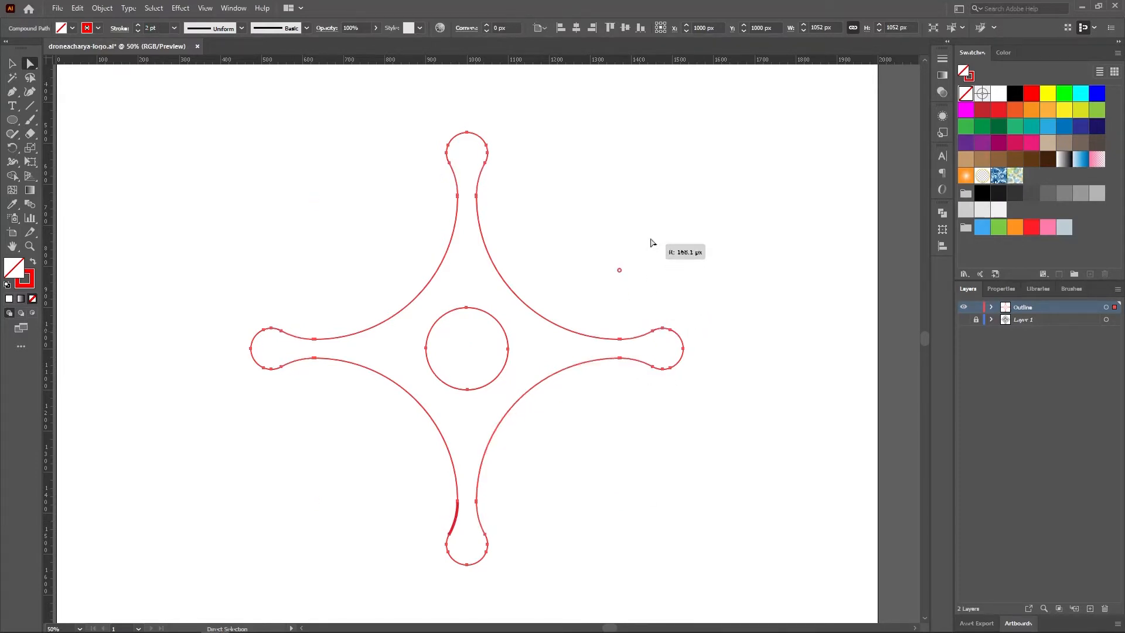
{"action": "key", "text": "v"}
{"action": "left_click", "coordinate": [155, 191]}
{"action": "key", "text": "ctrl+0"}
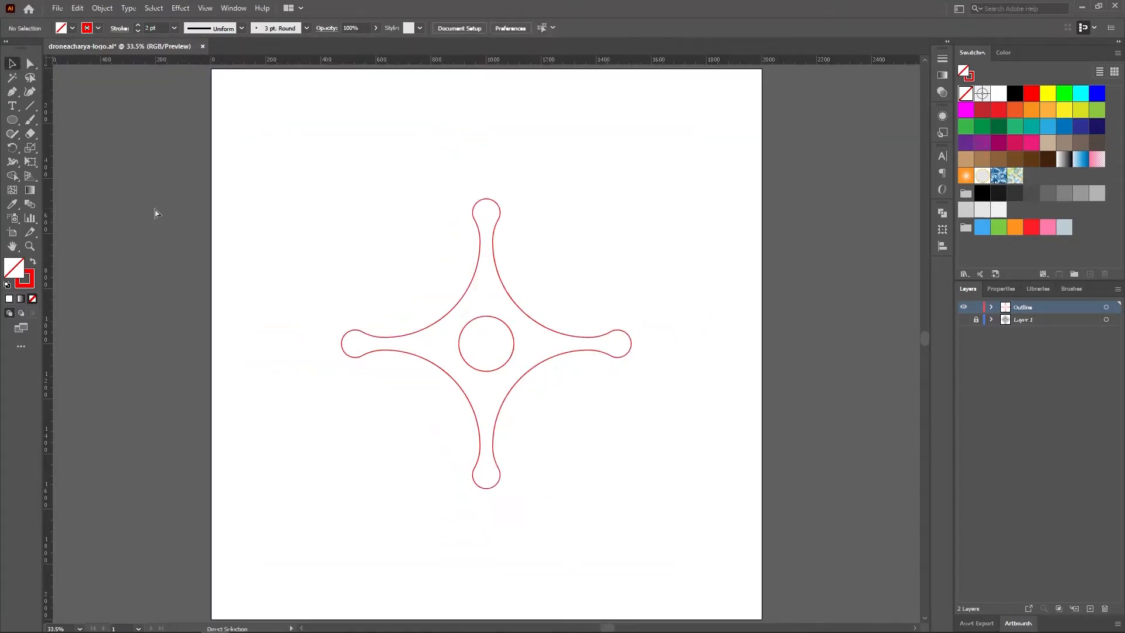
{"action": "key", "text": "ctrl+alt+3"}
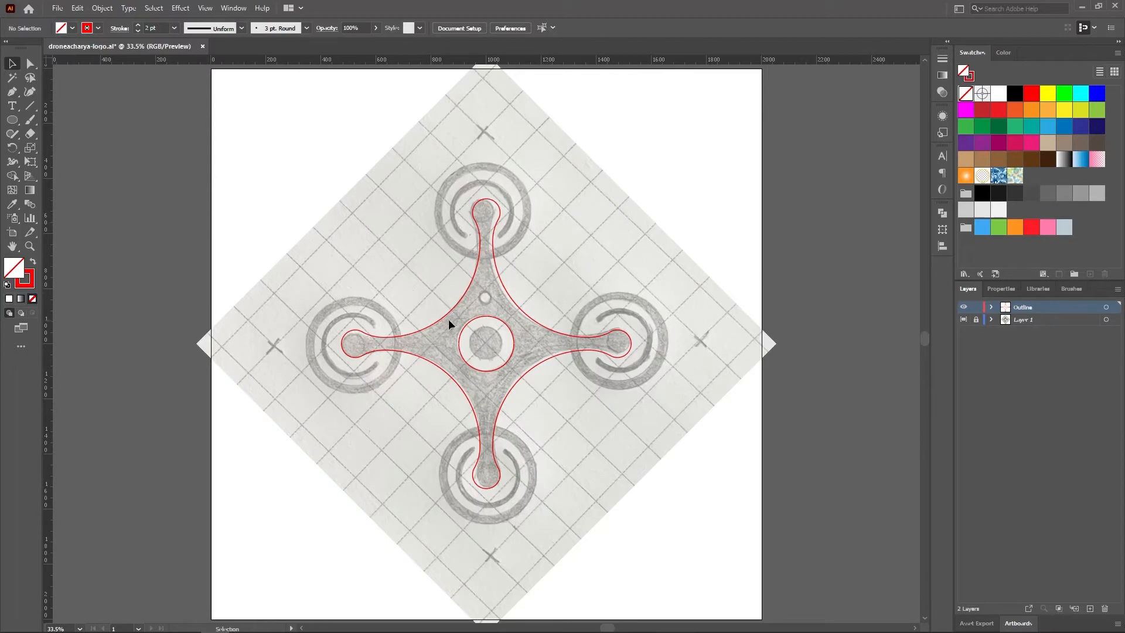
Swap the body's stroke to fill and set the fill to solid black
{"action": "left_click", "coordinate": [448, 320]}
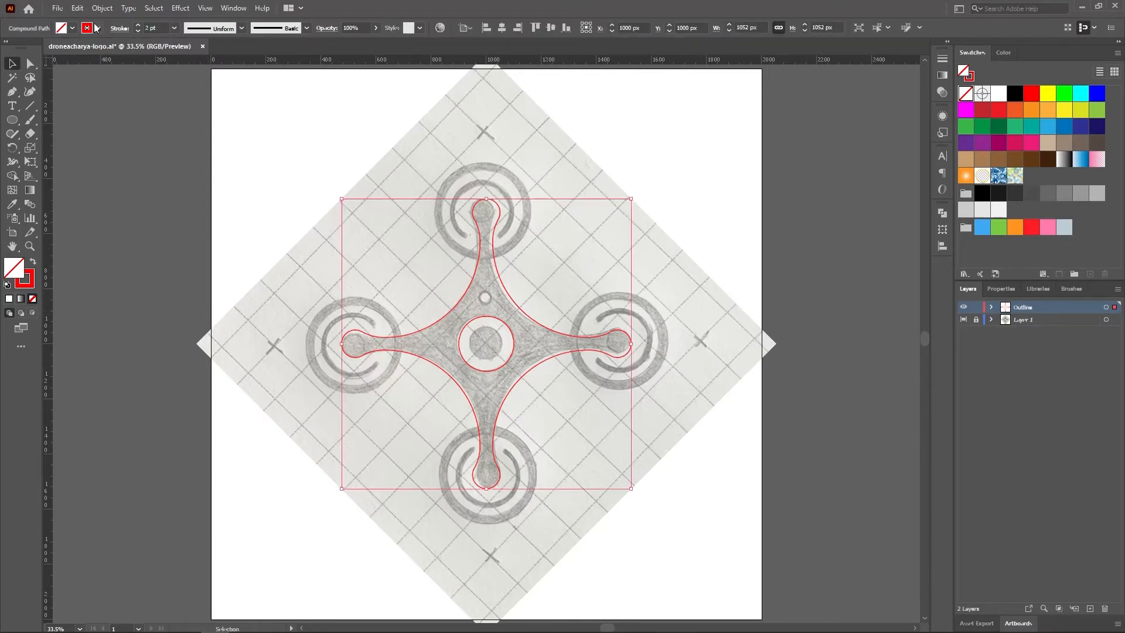
{"action": "left_click", "coordinate": [33, 262]}
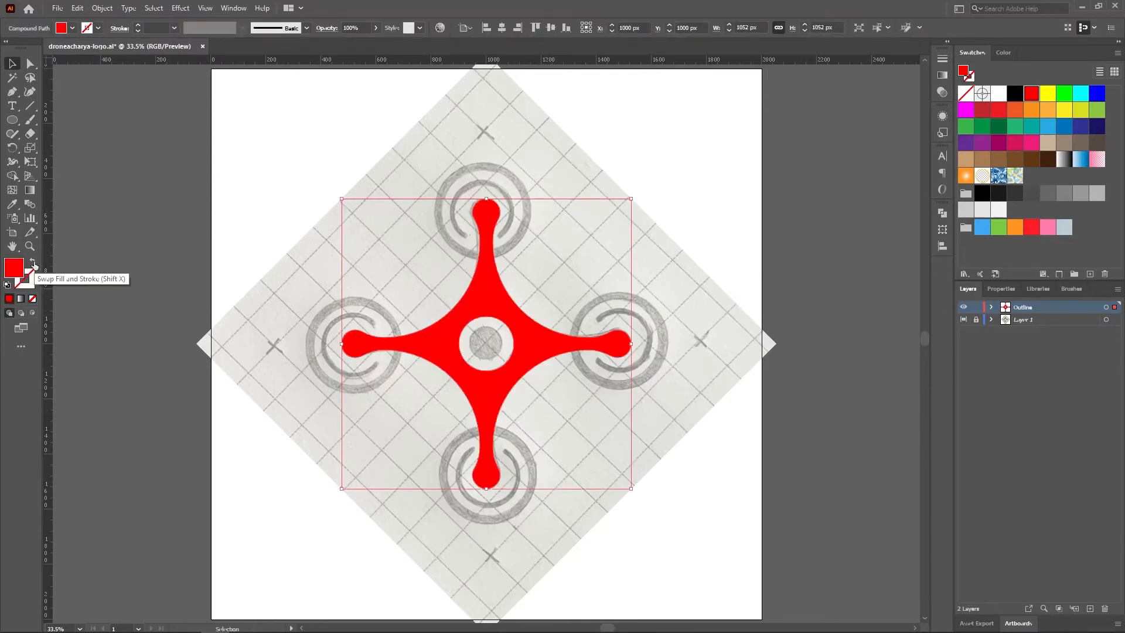
{"action": "left_click", "coordinate": [72, 29]}
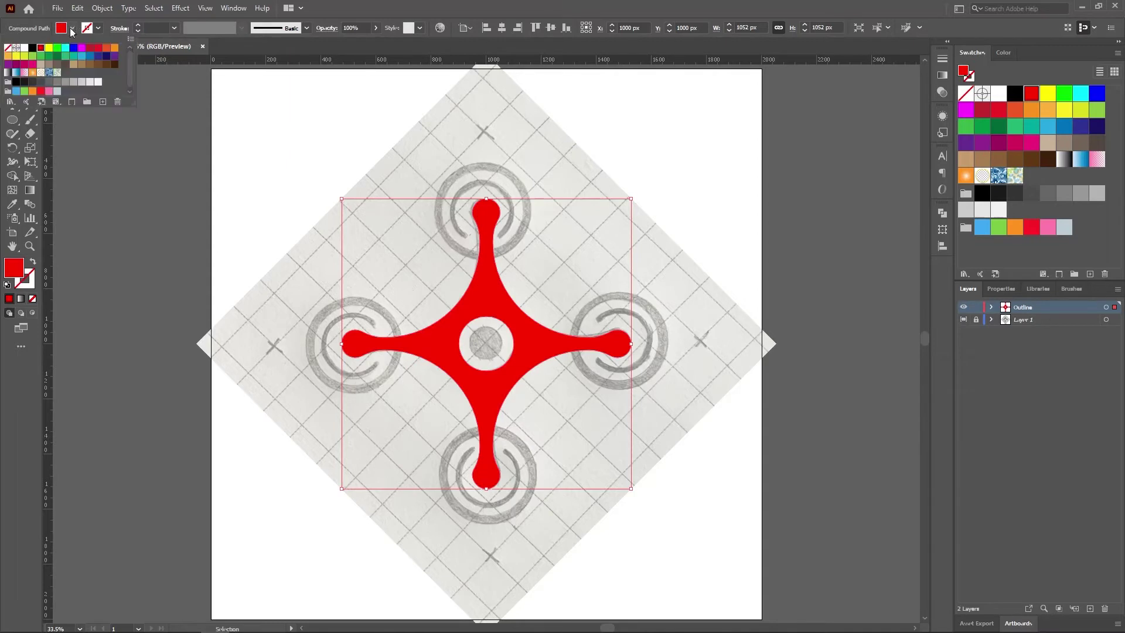
{"action": "left_click", "coordinate": [33, 50]}
{"action": "left_click", "coordinate": [129, 275]}
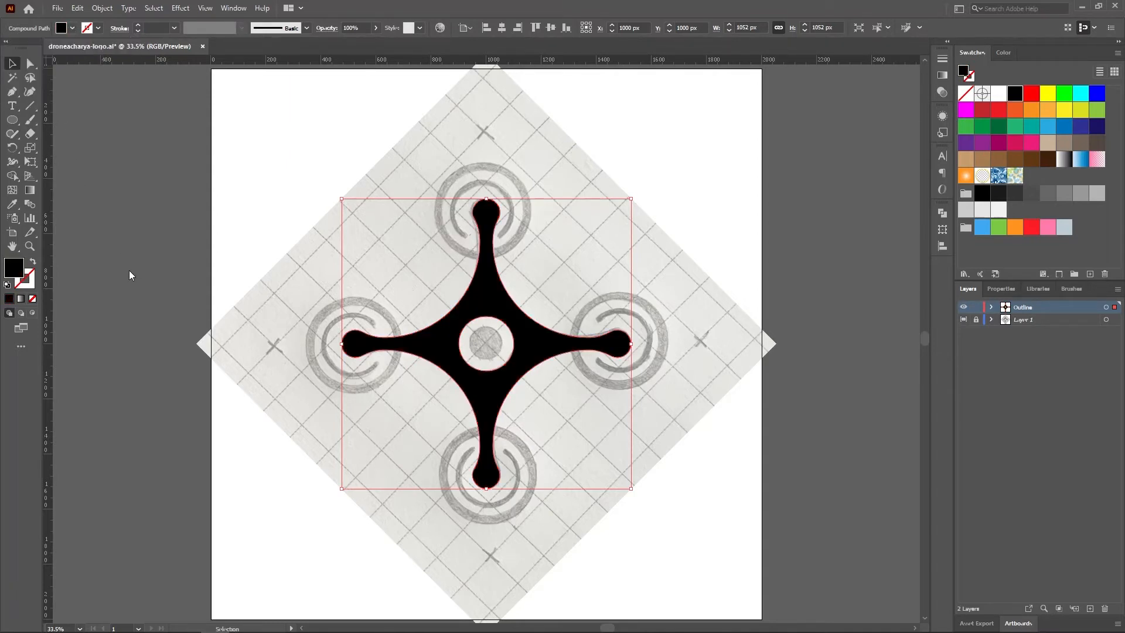
Draw a thick stroked ring centred on the top knob and paste a copy in front
{"action": "left_click", "coordinate": [120, 311]}
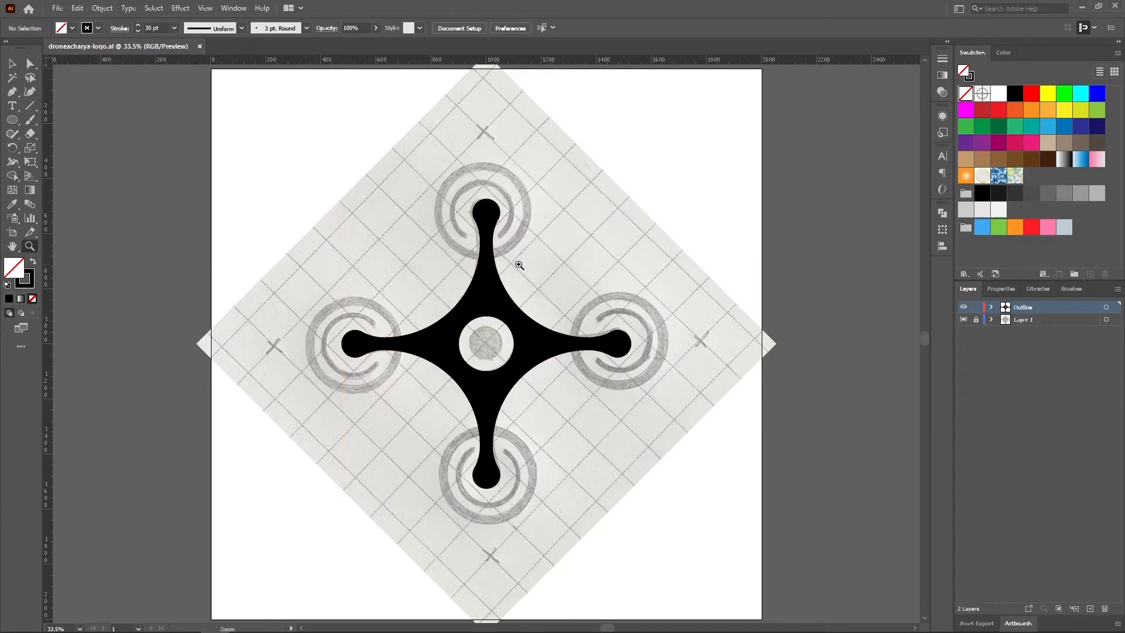
{"action": "key", "text": "ctrl+plus"}
{"action": "key", "text": "l"}
{"action": "key", "text": "shift+x"}
{"action": "left_click_drag", "start_coordinate": [451, 310], "coordinate": [545, 401], "text": "alt+shift"}
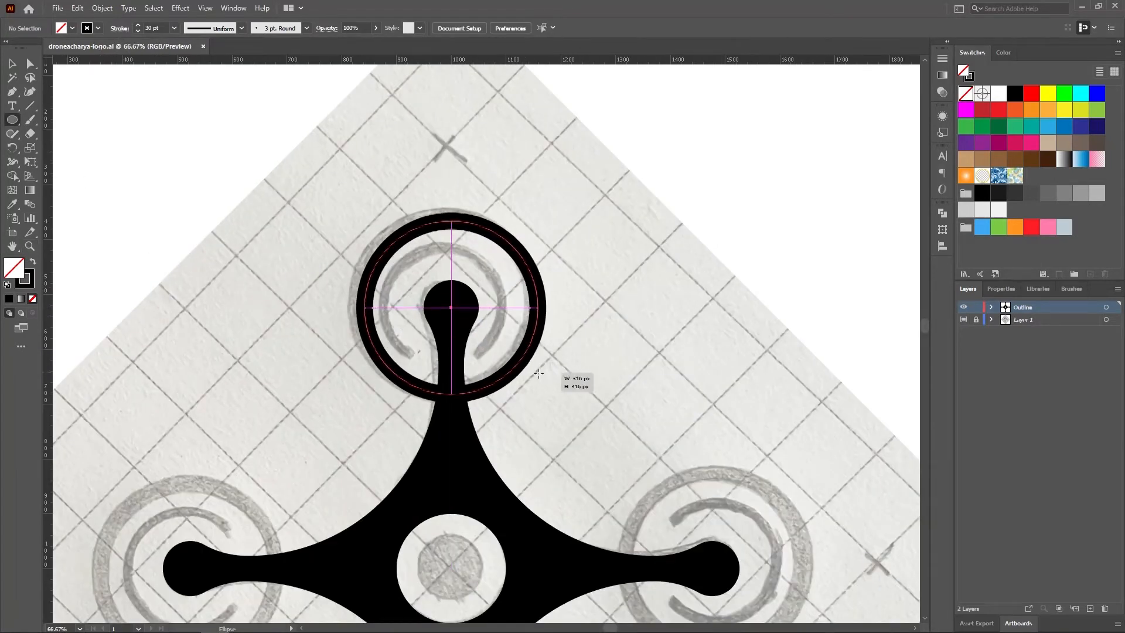
{"action": "key", "text": "v"}
{"action": "scroll", "coordinate": [522, 328], "scroll_direction": "down", "scroll_amount": 2}
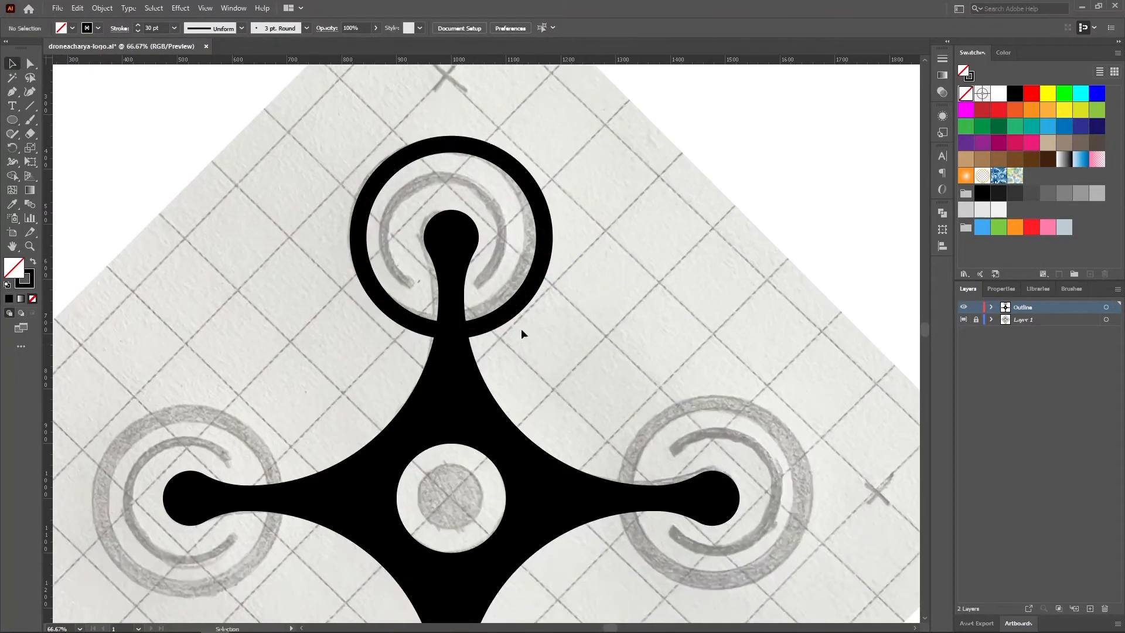
{"action": "left_click", "coordinate": [513, 321]}
{"action": "left_click", "coordinate": [78, 8]}
{"action": "left_click", "coordinate": [97, 44]}
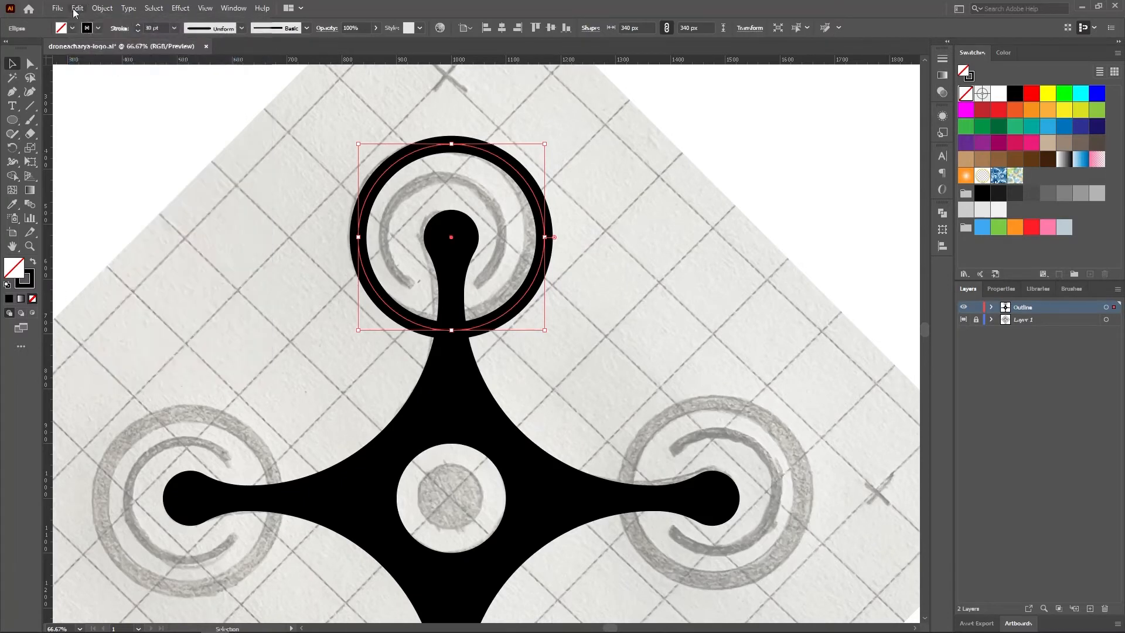
{"action": "left_click", "coordinate": [77, 8]}
{"action": "left_click", "coordinate": [114, 117]}
Resize the ring copy to 220 px with a 25 pt stroke and zoom in on the knob
{"action": "left_click", "coordinate": [633, 28]}
{"action": "type", "text": "220"}
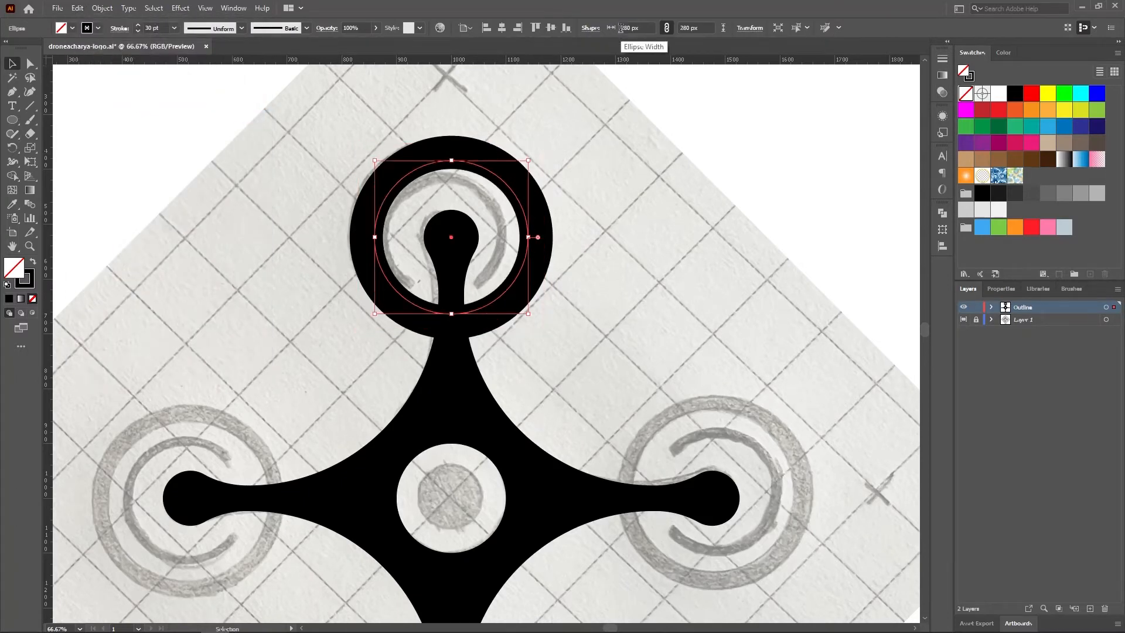
{"action": "key", "text": "Return"}
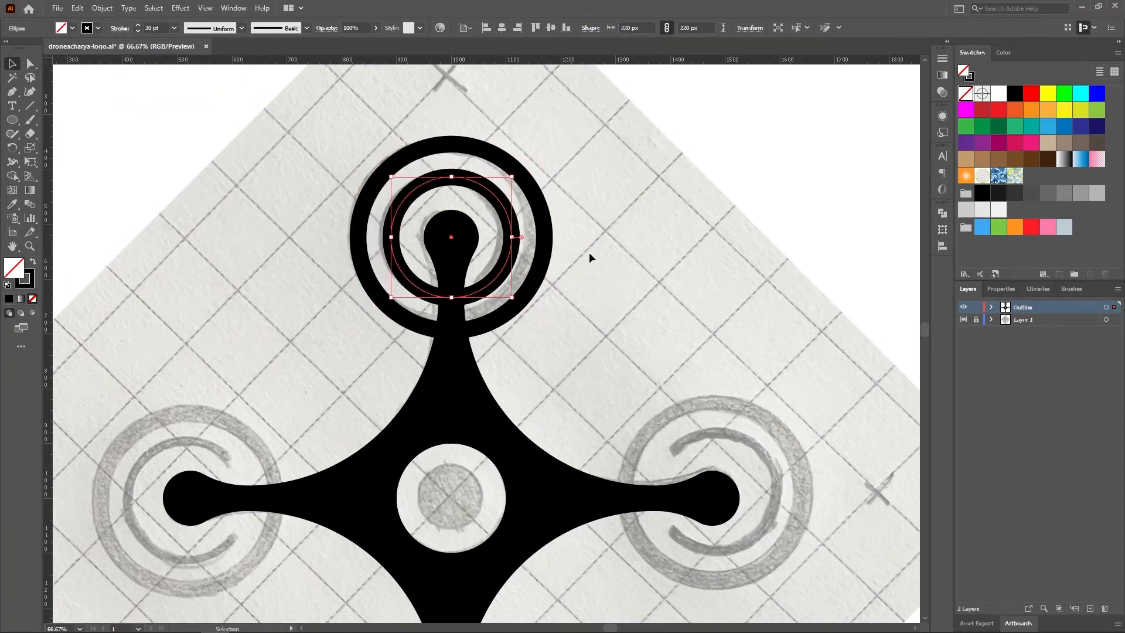
{"action": "left_click", "coordinate": [153, 27]}
{"action": "type", "text": "20"}
{"action": "key", "text": "Return"}
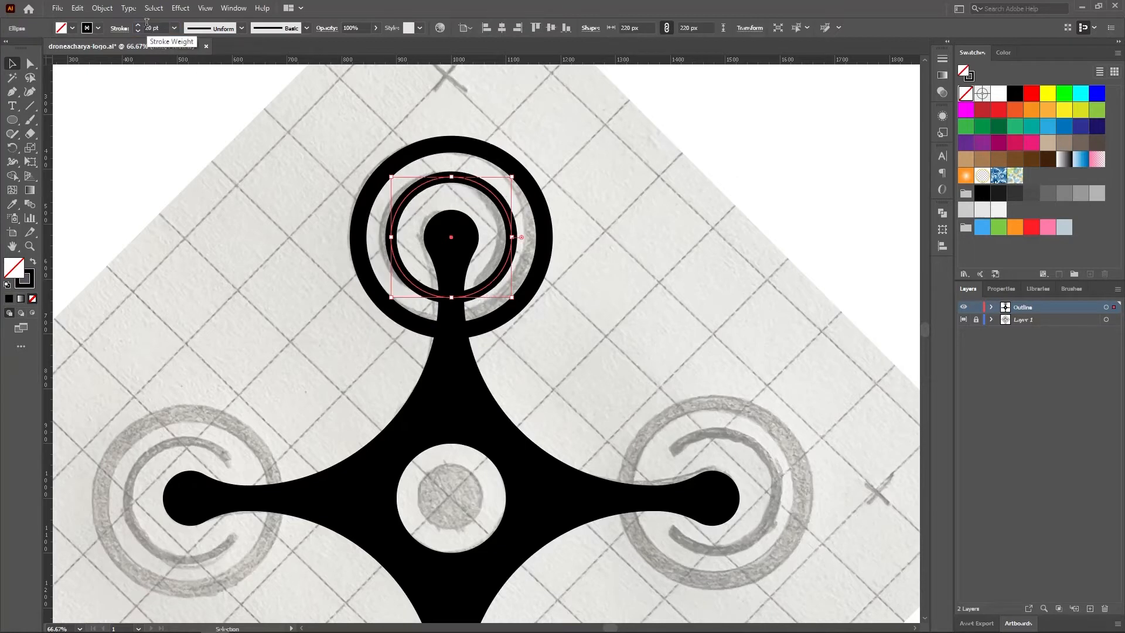
{"action": "type", "text": "25"}
{"action": "key", "text": "Return"}
{"action": "left_click", "coordinate": [194, 352]}
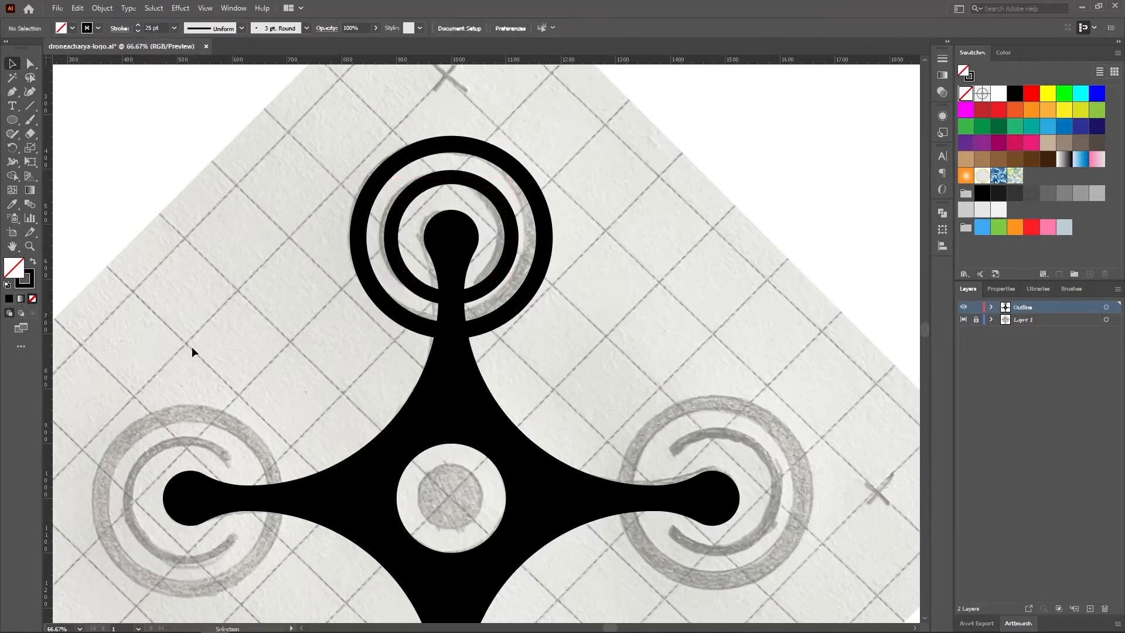
{"action": "key", "text": "z"}
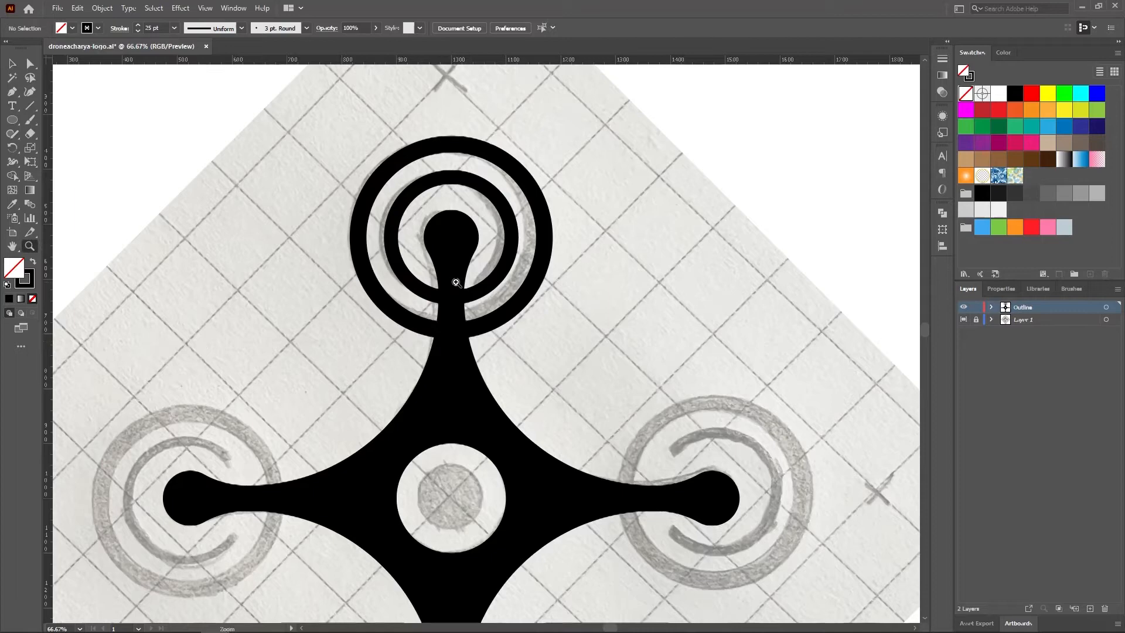
{"action": "left_click_drag", "start_coordinate": [448, 352], "coordinate": [480, 354]}
{"action": "left_click_drag", "start_coordinate": [670, 303], "coordinate": [701, 292]}
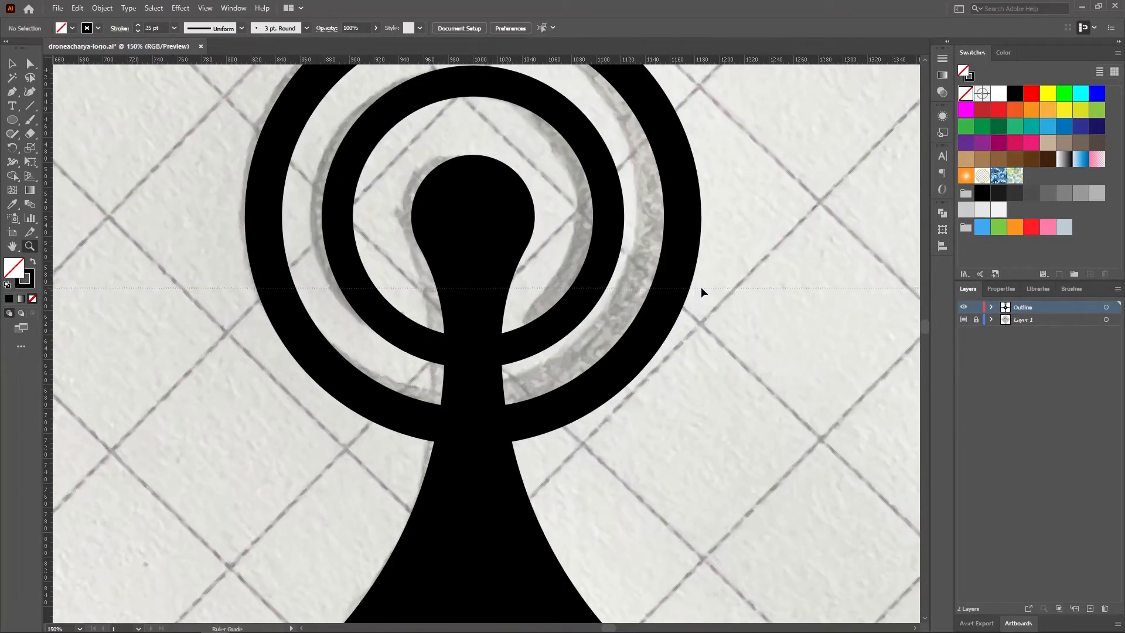
Cut the inner ring open at the bottom by adding two lower anchors and deleting the bottom one
{"action": "left_click", "coordinate": [701, 292]}
{"action": "key", "text": "v"}
{"action": "left_click", "coordinate": [343, 231]}
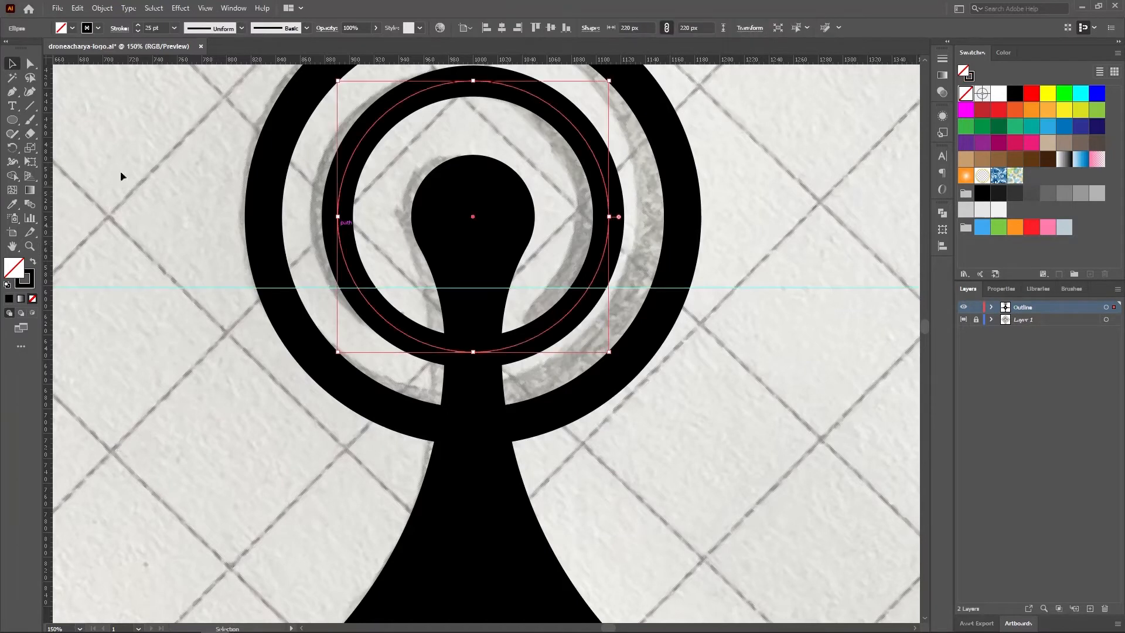
{"action": "left_click", "coordinate": [12, 91]}
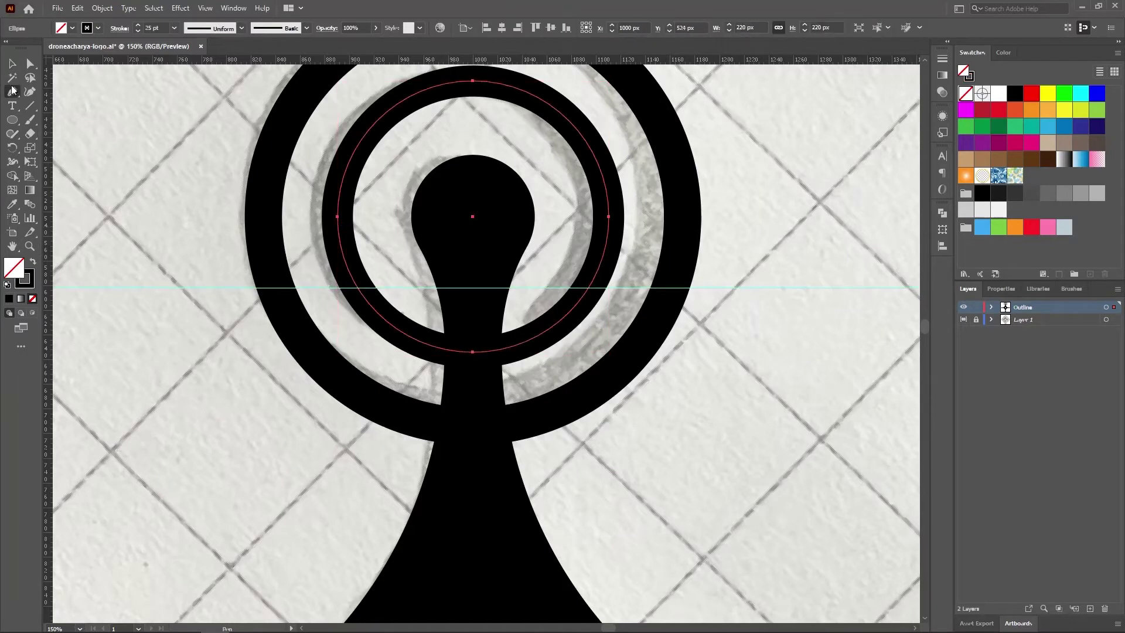
{"action": "left_click", "coordinate": [400, 329]}
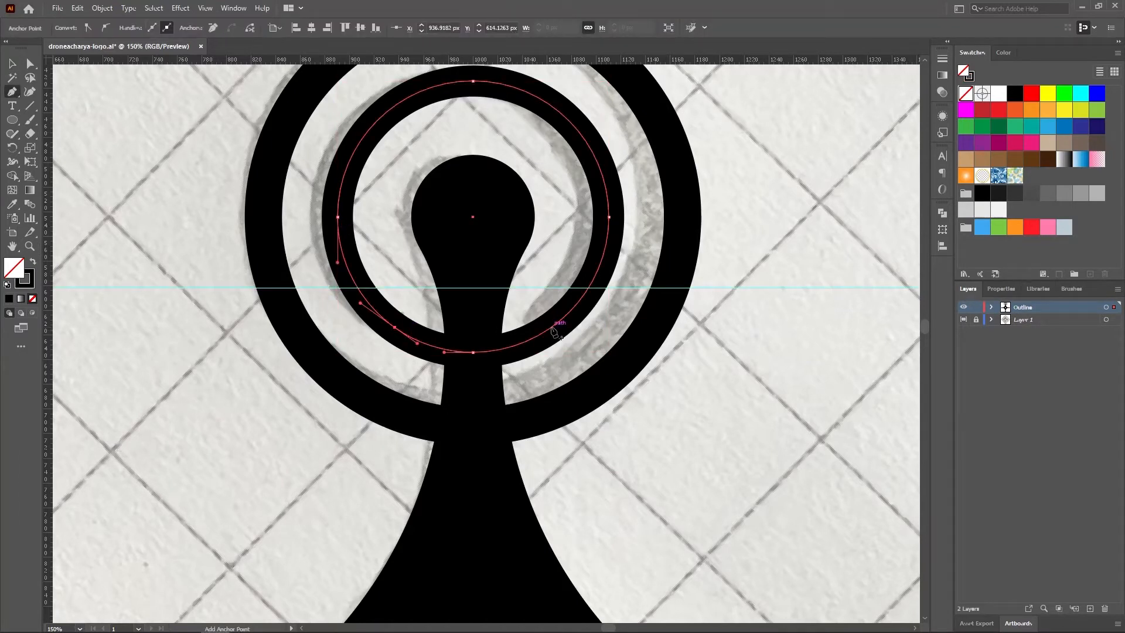
{"action": "left_click", "coordinate": [556, 330]}
{"action": "left_click", "coordinate": [31, 64]}
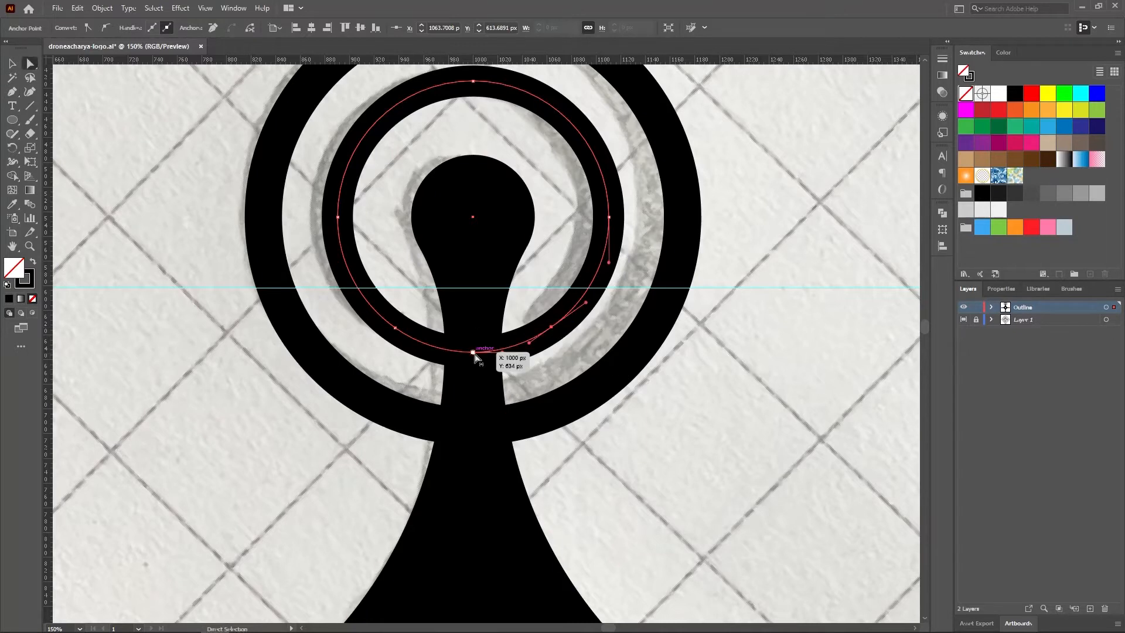
{"action": "left_click", "coordinate": [473, 352]}
{"action": "key", "text": "Delete"}
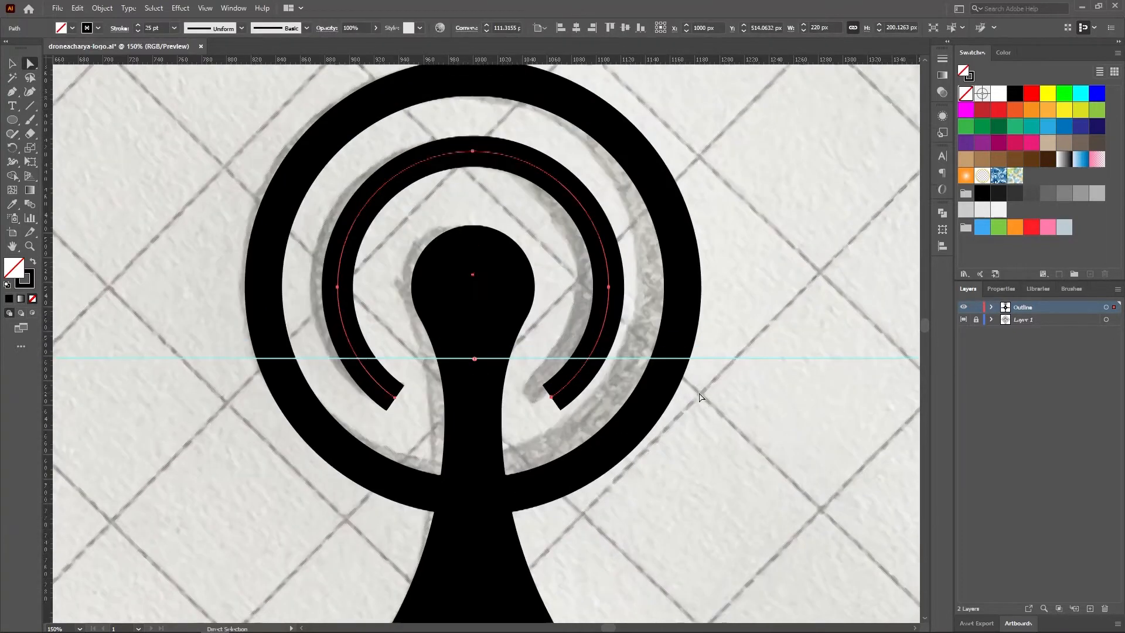
{"action": "scroll", "coordinate": [700, 401], "scroll_direction": "up", "scroll_amount": 3}
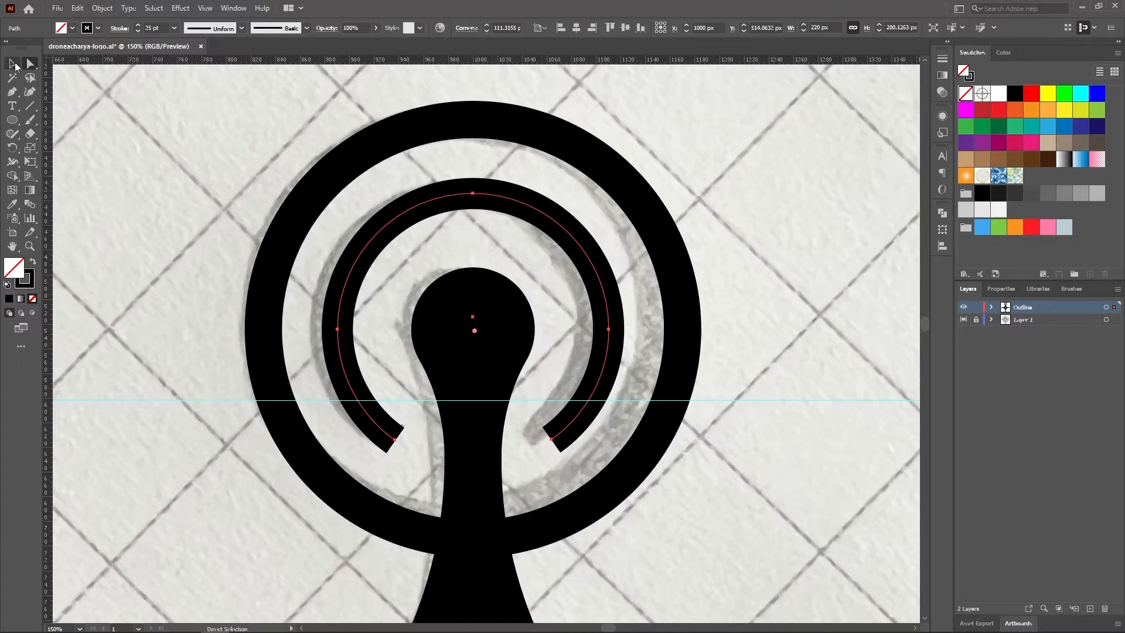
Give the resulting inner arc Round Cap stroke ends
{"action": "left_click", "coordinate": [14, 65]}
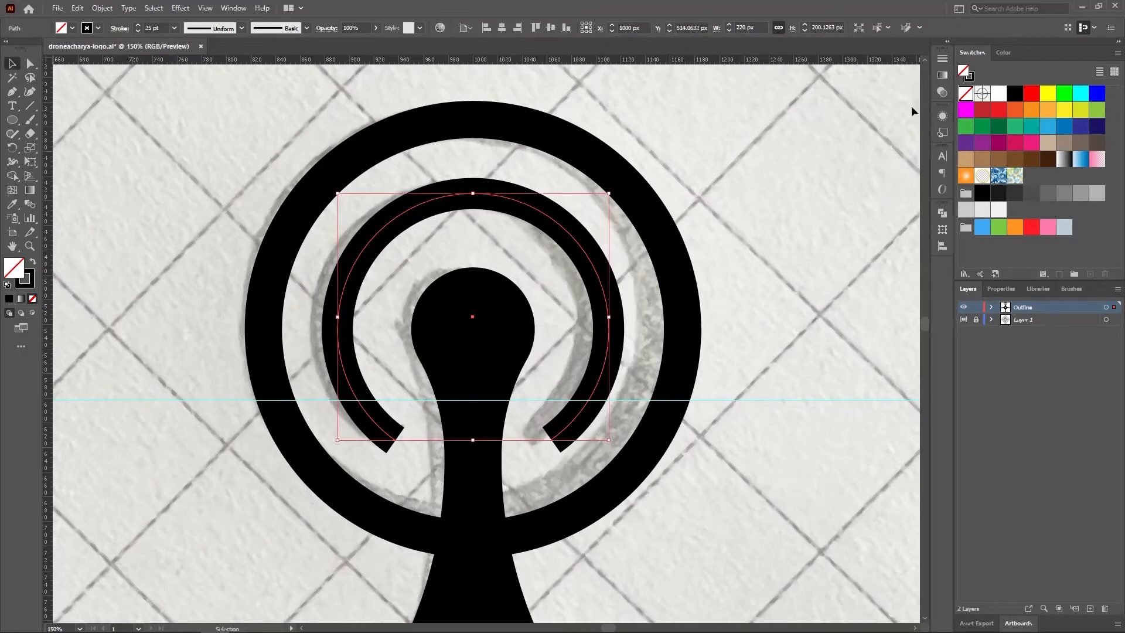
{"action": "left_click", "coordinate": [942, 60]}
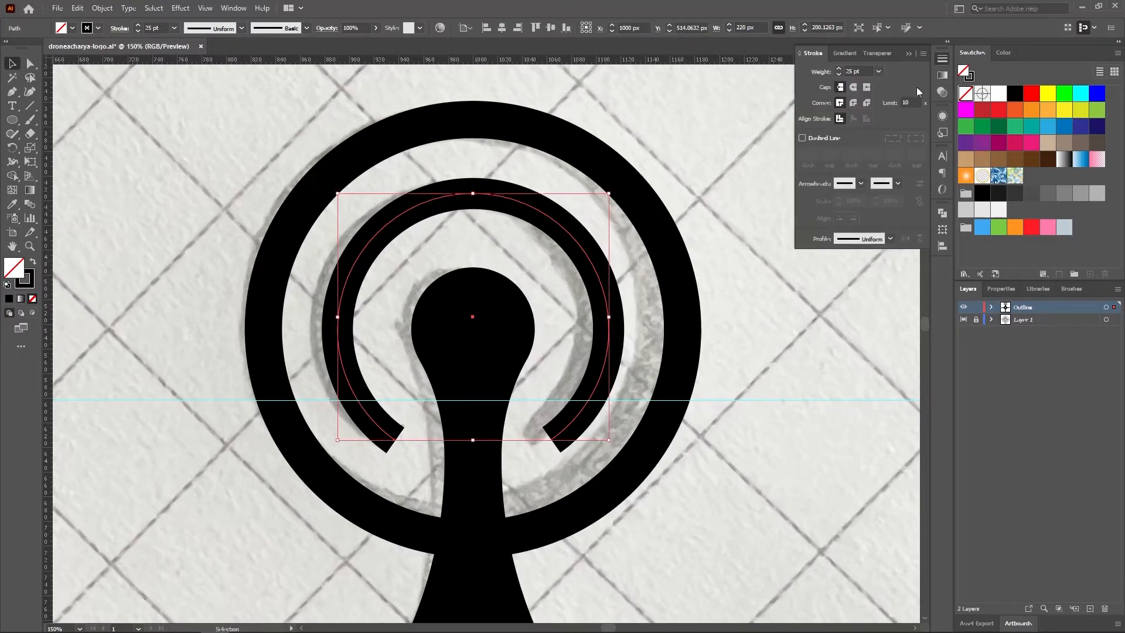
{"action": "left_click", "coordinate": [851, 86]}
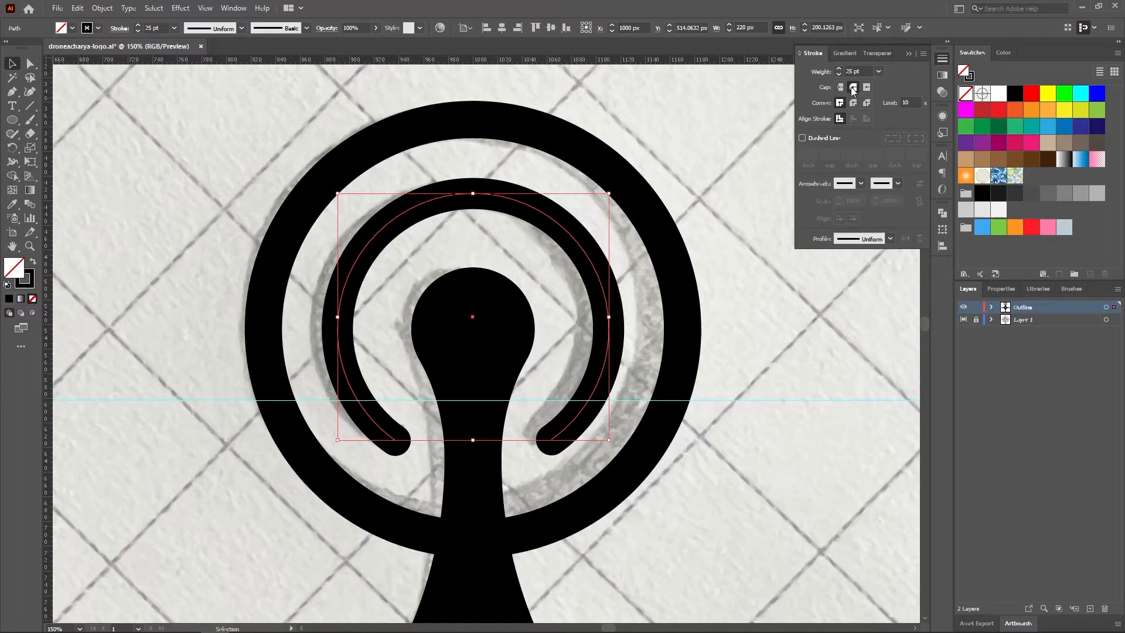
{"action": "left_click", "coordinate": [909, 53]}
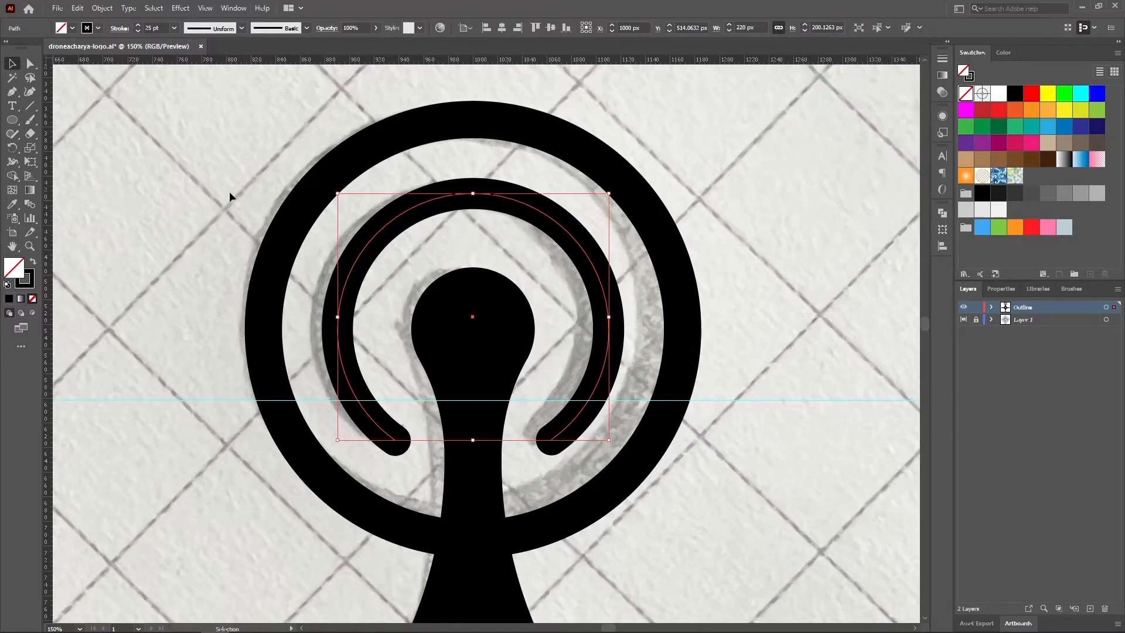
{"action": "left_click", "coordinate": [159, 275]}
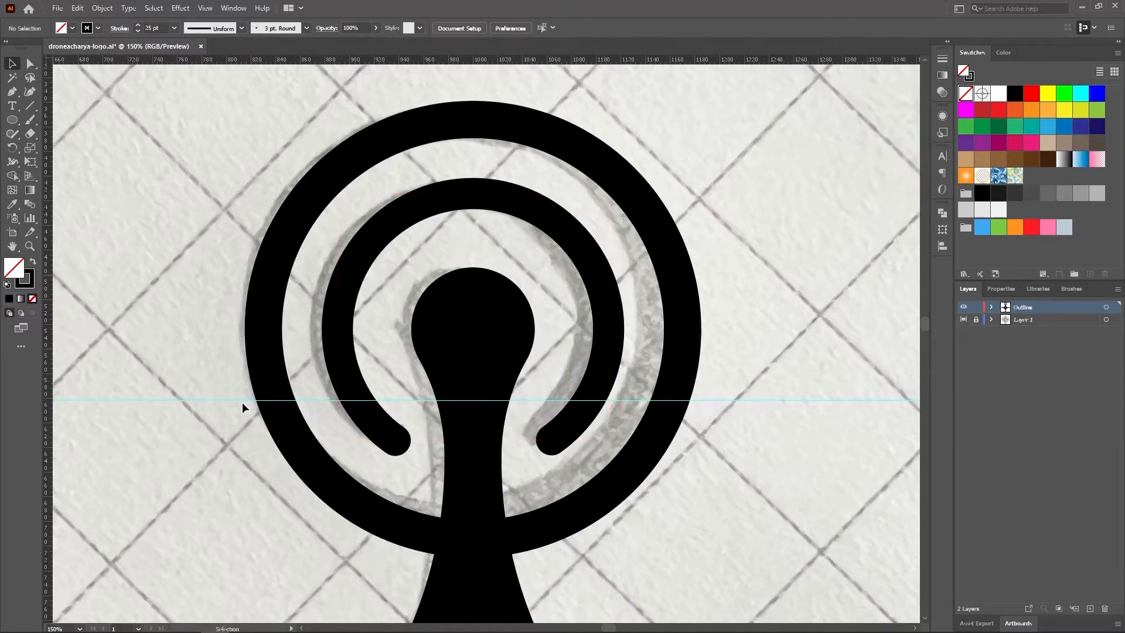
Rotate-copy the top antenna rings 90° around the central hole and repeat so all four arms have rings
{"action": "key", "text": "ctrl+0"}
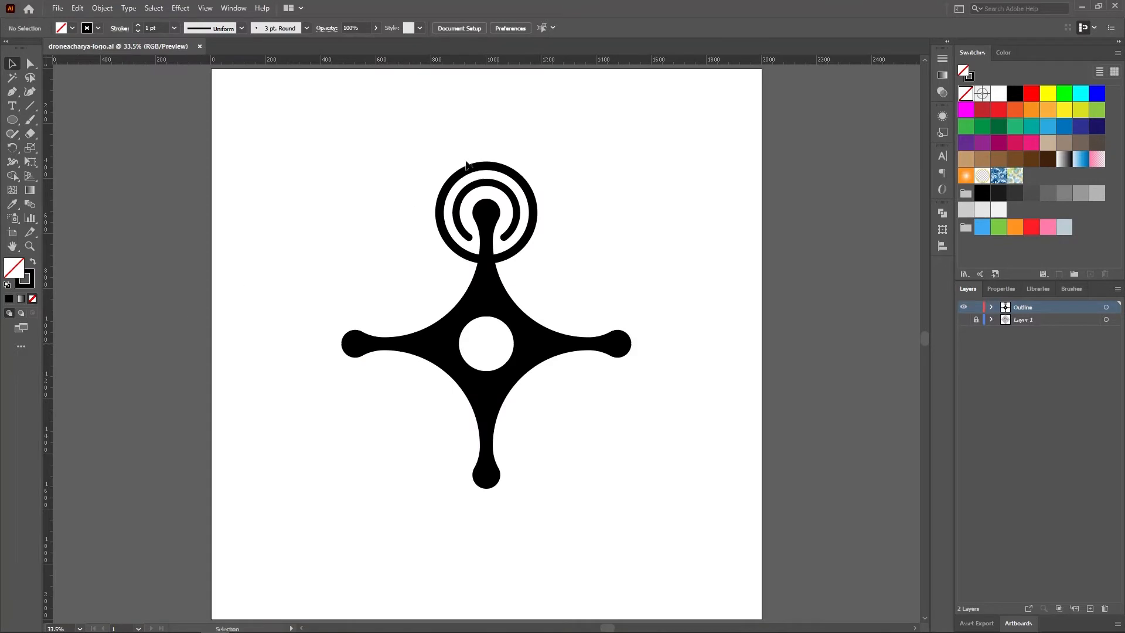
{"action": "left_click_drag", "start_coordinate": [393, 119], "coordinate": [575, 191]}
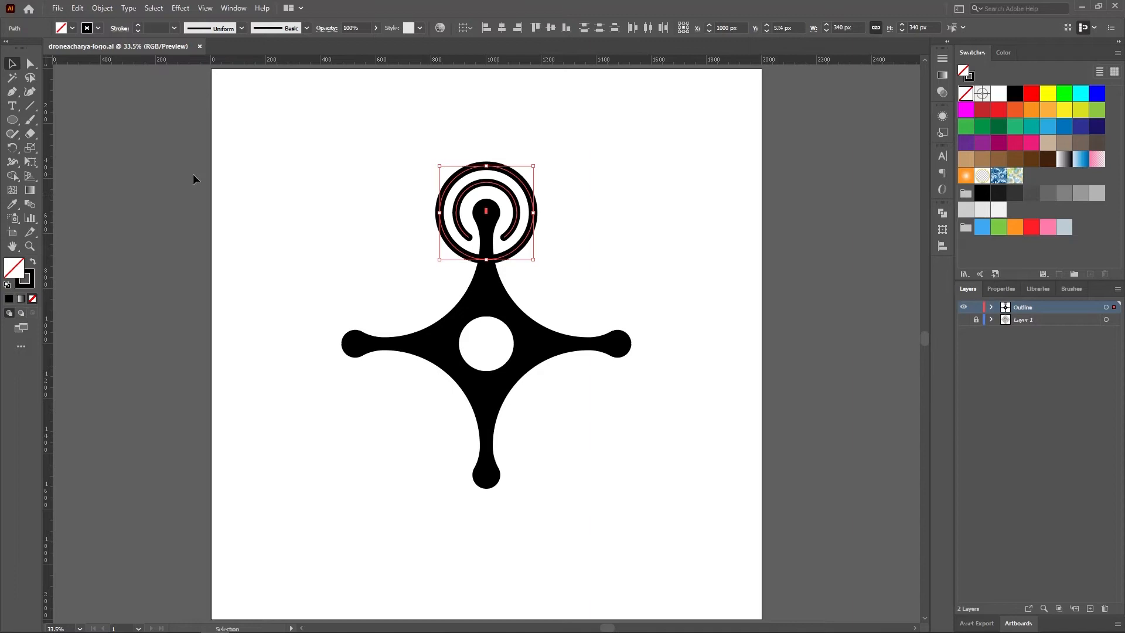
{"action": "left_click", "coordinate": [12, 147]}
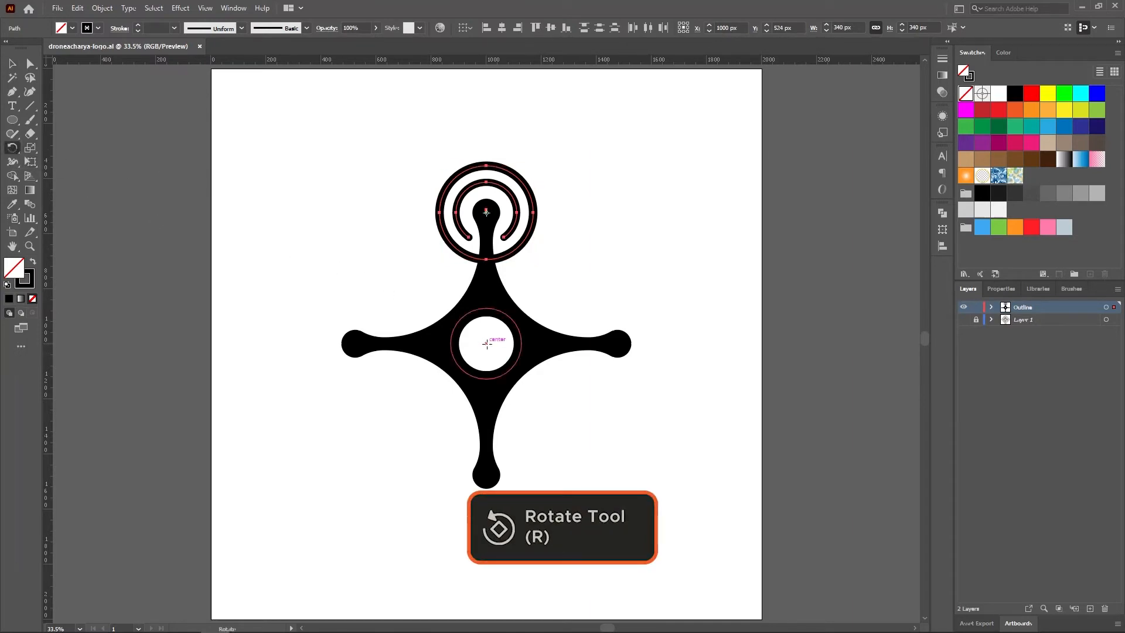
{"action": "left_click", "coordinate": [487, 343], "text": "alt"}
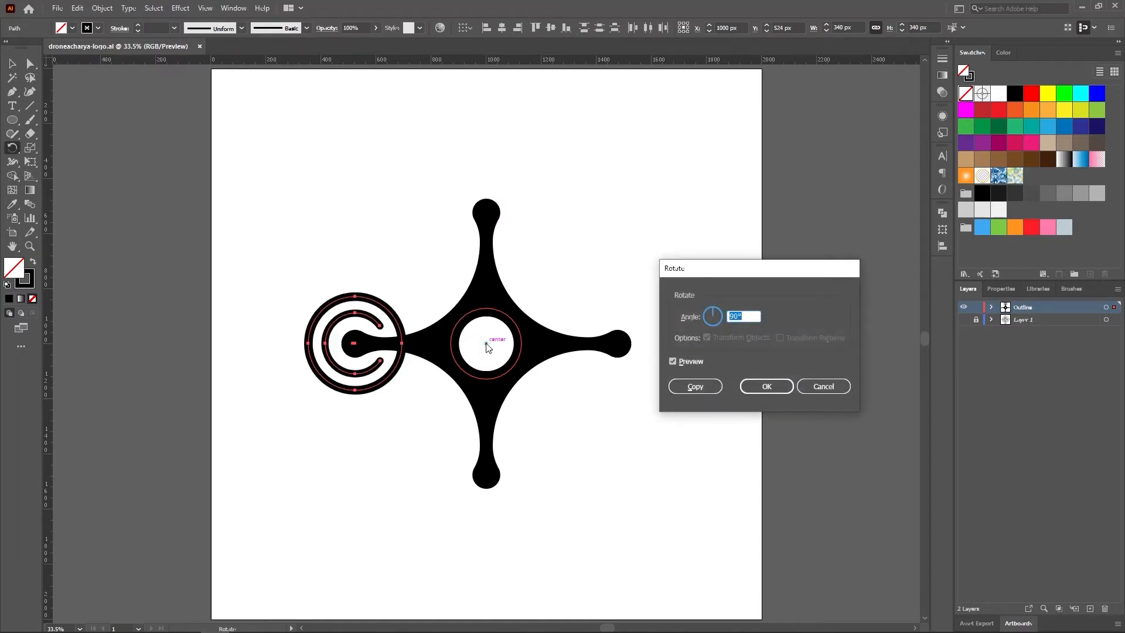
{"action": "left_click", "coordinate": [694, 389]}
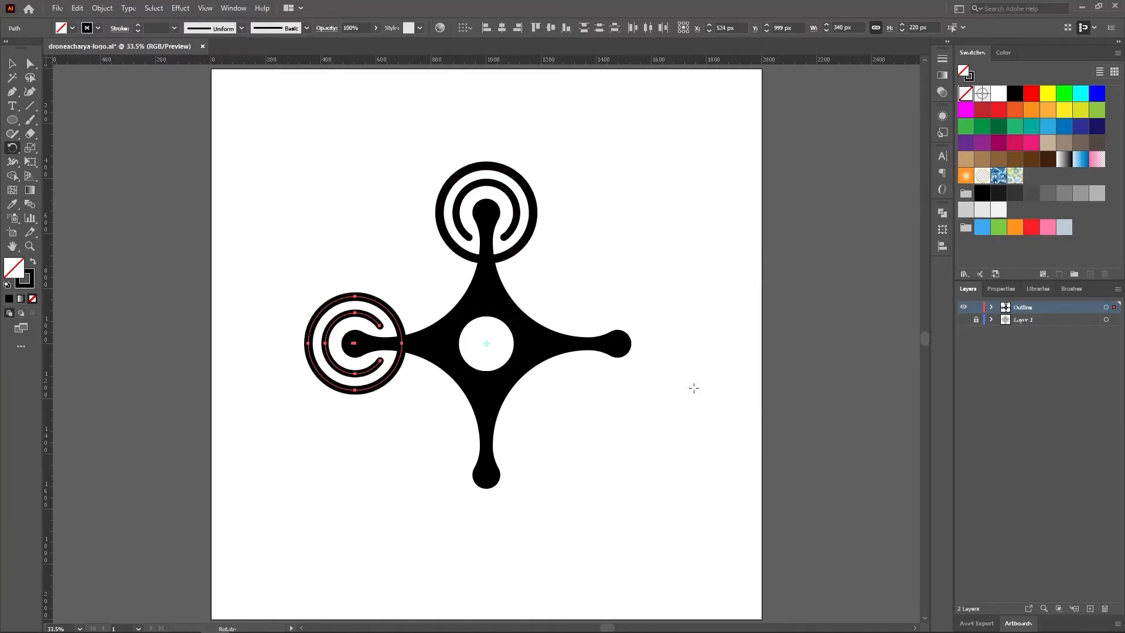
{"action": "key", "text": "ctrl+d"}
{"action": "key", "text": "ctrl+d"}
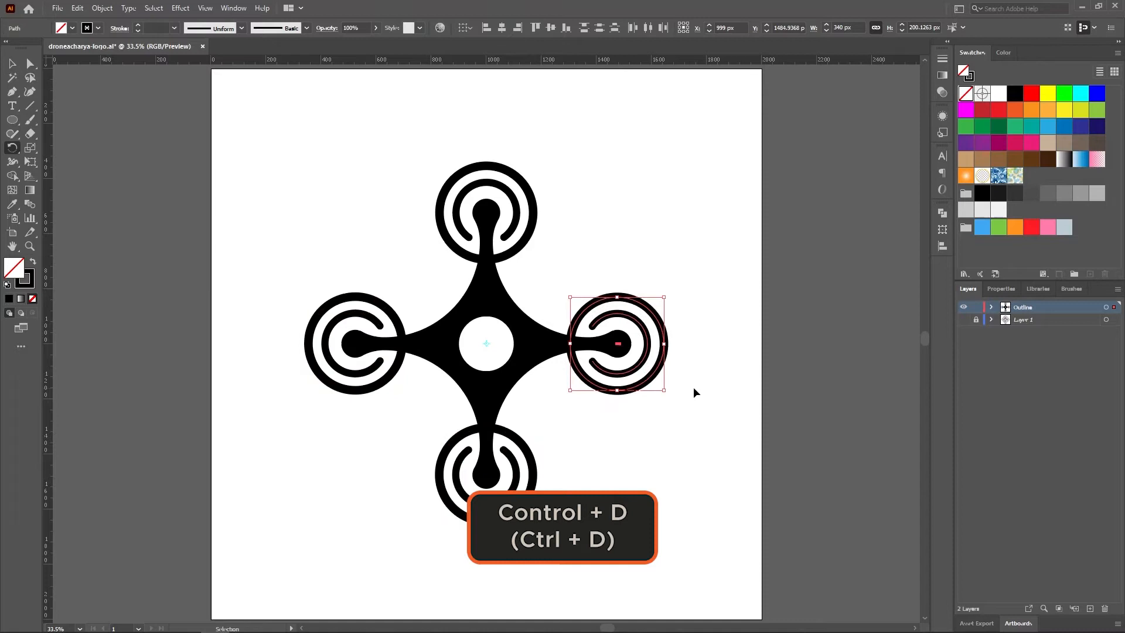
{"action": "left_click", "coordinate": [15, 67]}
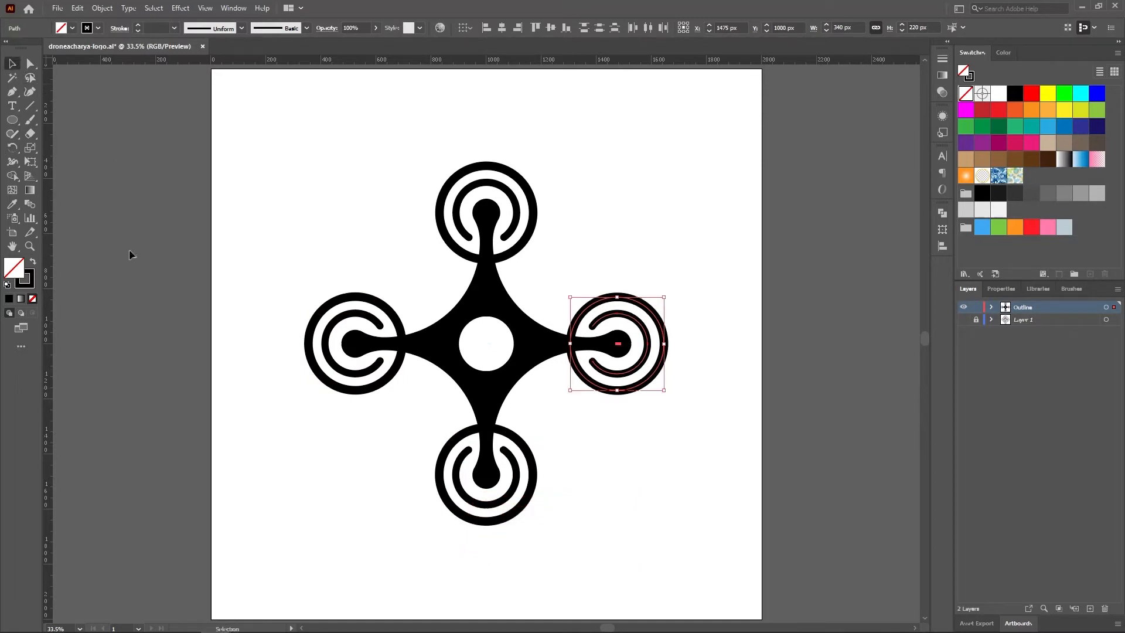
{"action": "left_click", "coordinate": [128, 298]}
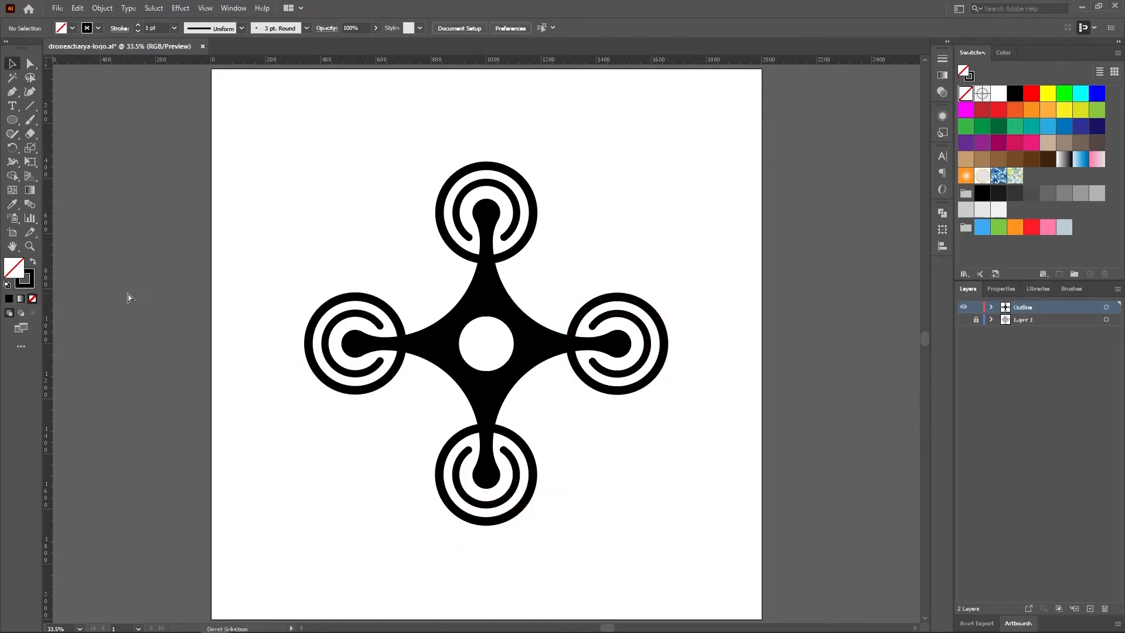
Draw a 110 px circle with a 30 pt black stroke centred in the drone's central hole
{"action": "key", "text": "z"}
{"action": "mouse_move", "coordinate": [428, 395]}
{"action": "left_mouse_down"}
{"action": "mouse_move", "coordinate": [476, 328]}
{"action": "mouse_move", "coordinate": [515, 378]}
{"action": "left_mouse_up"}
{"action": "key", "text": "l"}
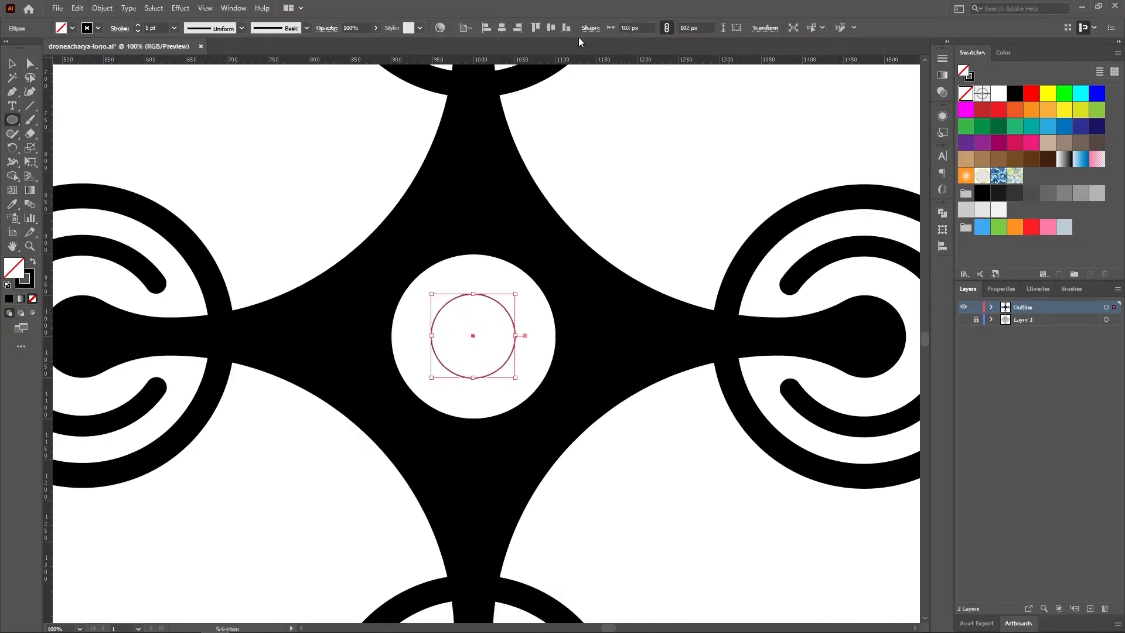
{"action": "left_click", "coordinate": [631, 27]}
{"action": "type", "text": "110"}
{"action": "key", "text": "Return"}
{"action": "left_click", "coordinate": [154, 28]}
{"action": "type", "text": "20"}
{"action": "key", "text": "Return"}
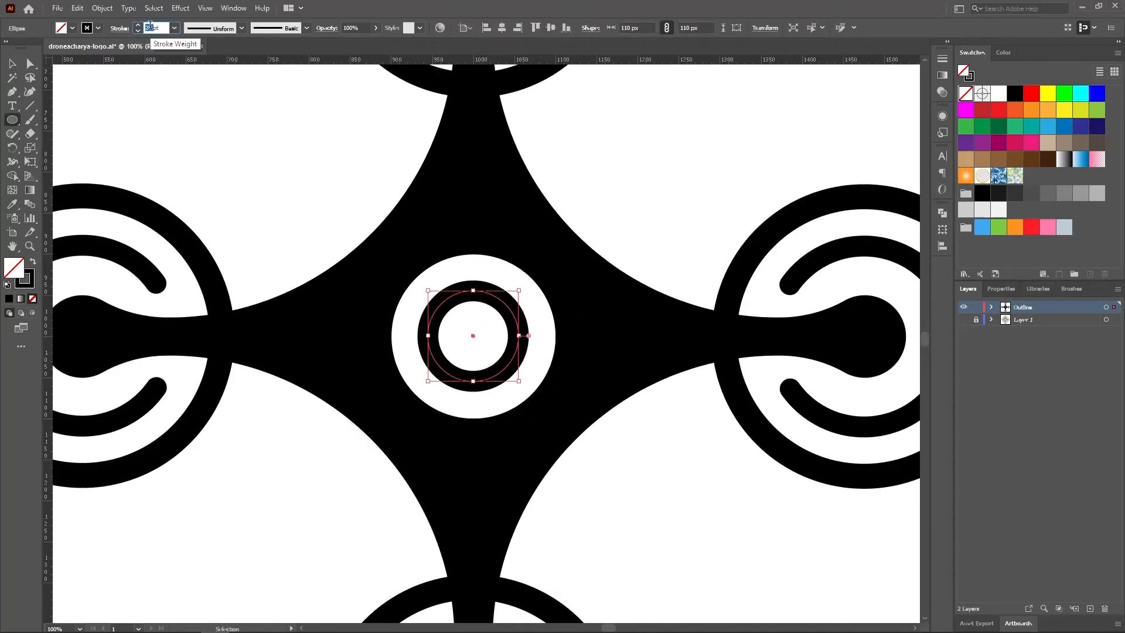
{"action": "type", "text": "30"}
{"action": "key", "text": "Return"}
{"action": "key", "text": "ctrl+shift+a"}
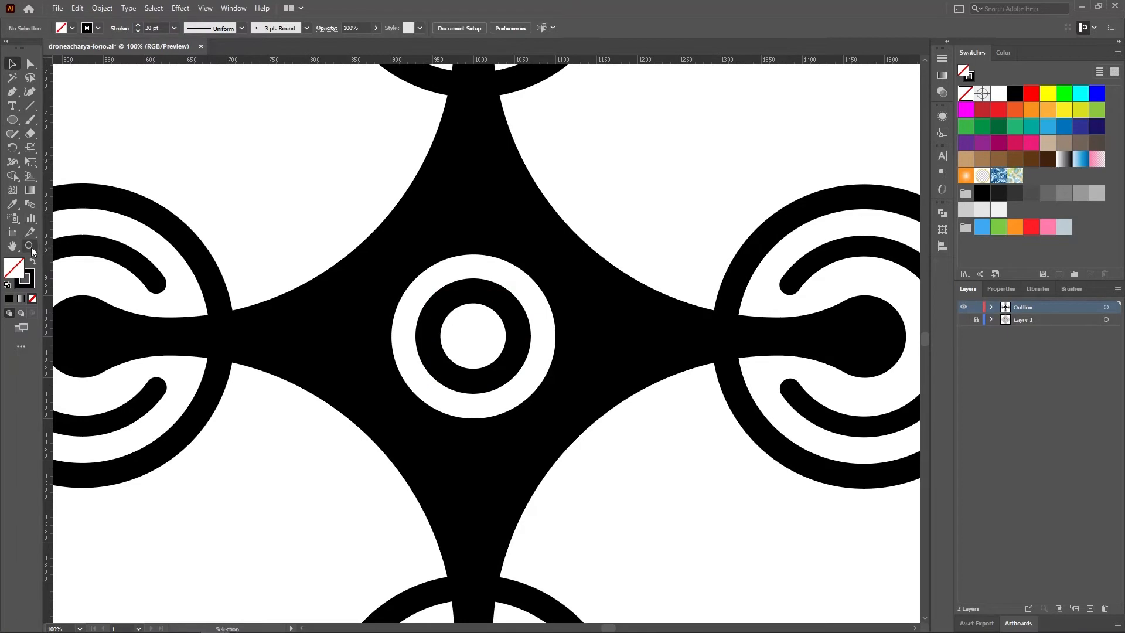
Draw a 50 px solid white circle just above the central ring
{"action": "key", "text": "z"}
{"action": "scroll", "coordinate": [143, 219], "scroll_direction": "up", "scroll_amount": 4}
{"action": "key", "text": "l"}
{"action": "left_click_drag", "start_coordinate": [473, 337], "coordinate": [498, 361]}
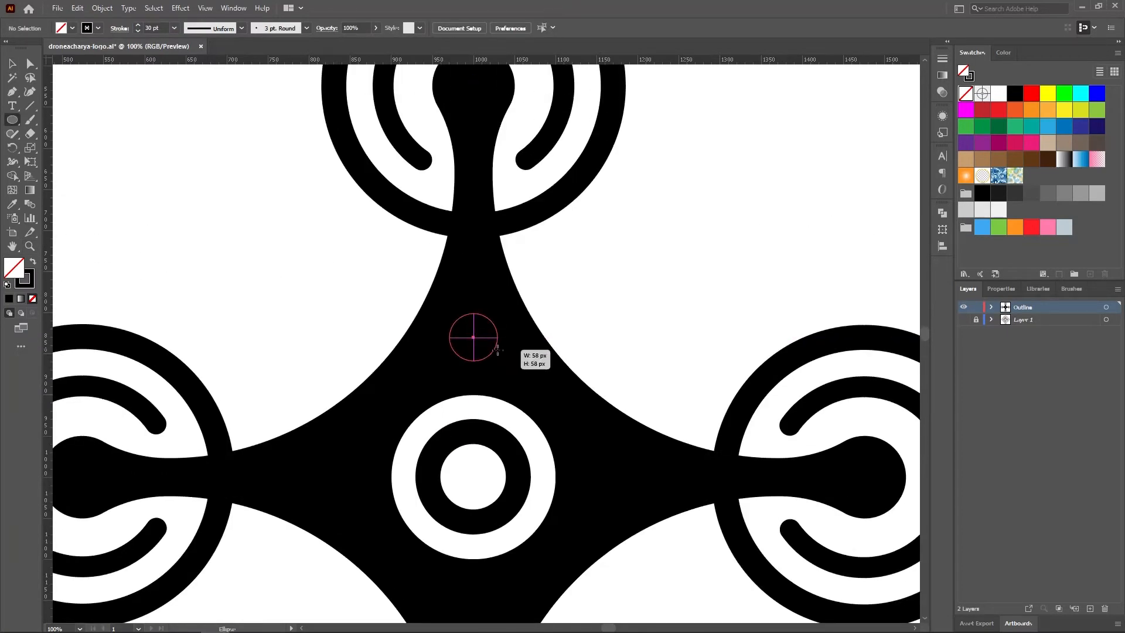
{"action": "left_click", "coordinate": [629, 27]}
{"action": "type", "text": "50"}
{"action": "key", "text": "Return"}
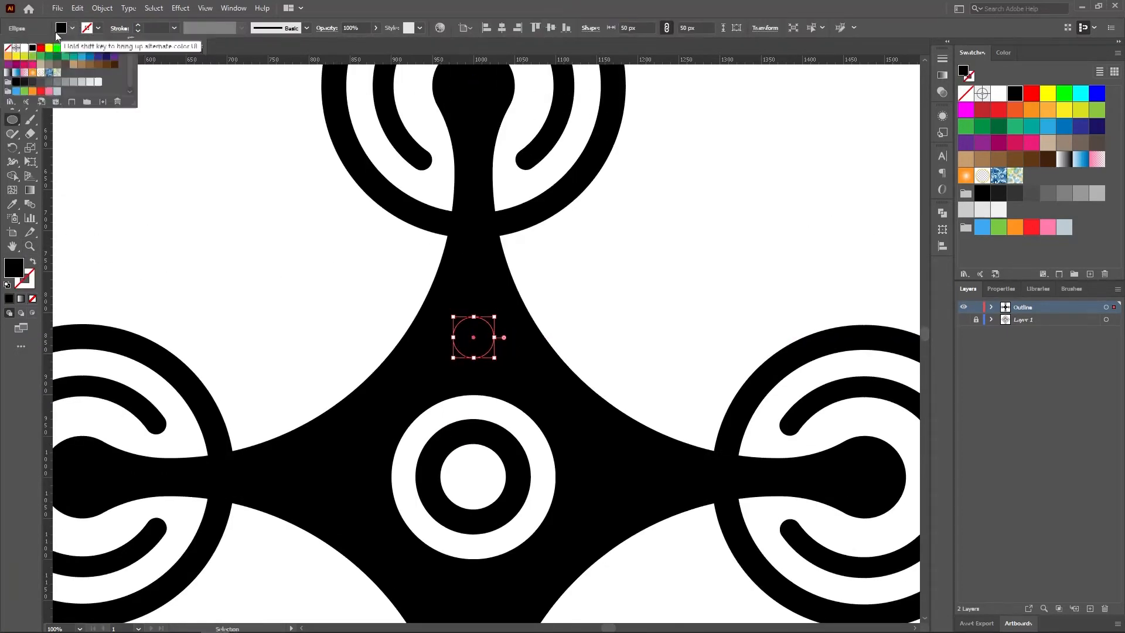
{"action": "key", "text": "shift+x"}
{"action": "key", "text": "v"}
{"action": "key", "text": "ctrl+shift+a"}
{"action": "key", "text": "ctrl+0"}
{"action": "left_click", "coordinate": [487, 297]}
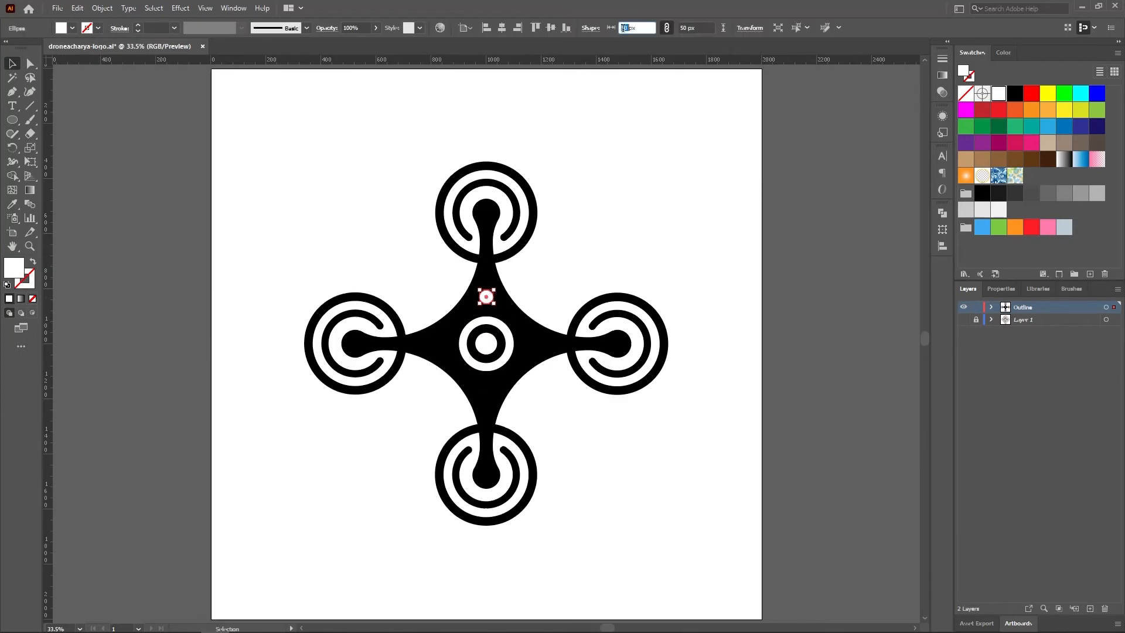
{"action": "key", "text": "ctrl+shift+a"}
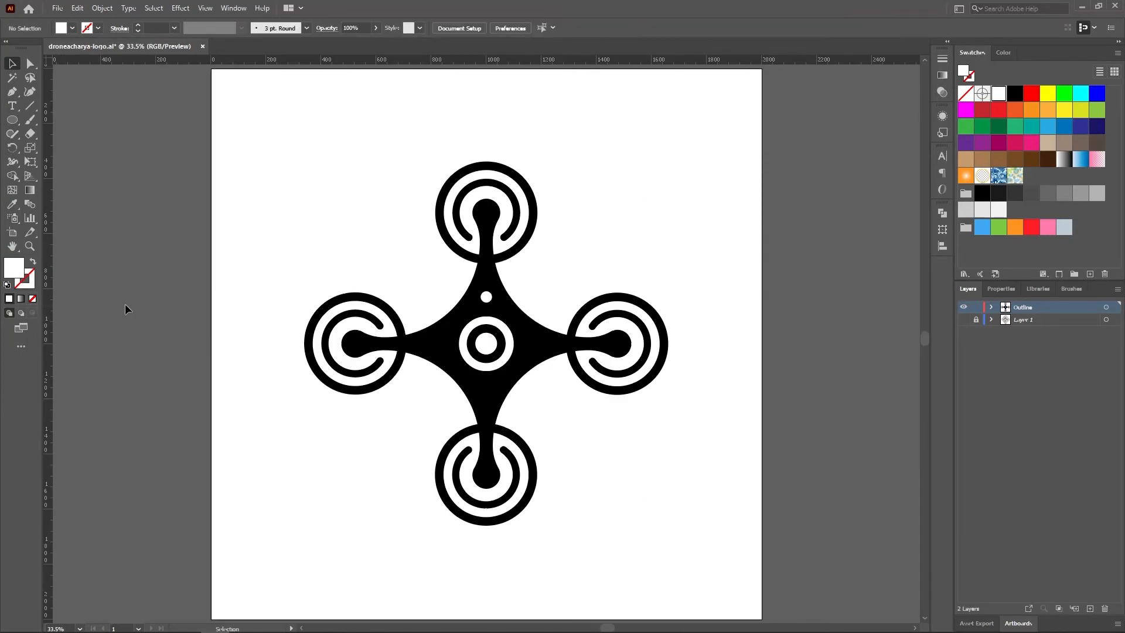
Save the document, then rotate the entire drone by -45° so its arms form an X
{"action": "key", "text": "ctrl+s"}
{"action": "left_click_drag", "start_coordinate": [255, 123], "coordinate": [718, 576]}
{"action": "right_click", "coordinate": [530, 349]}
{"action": "mouse_move", "coordinate": [565, 466]}
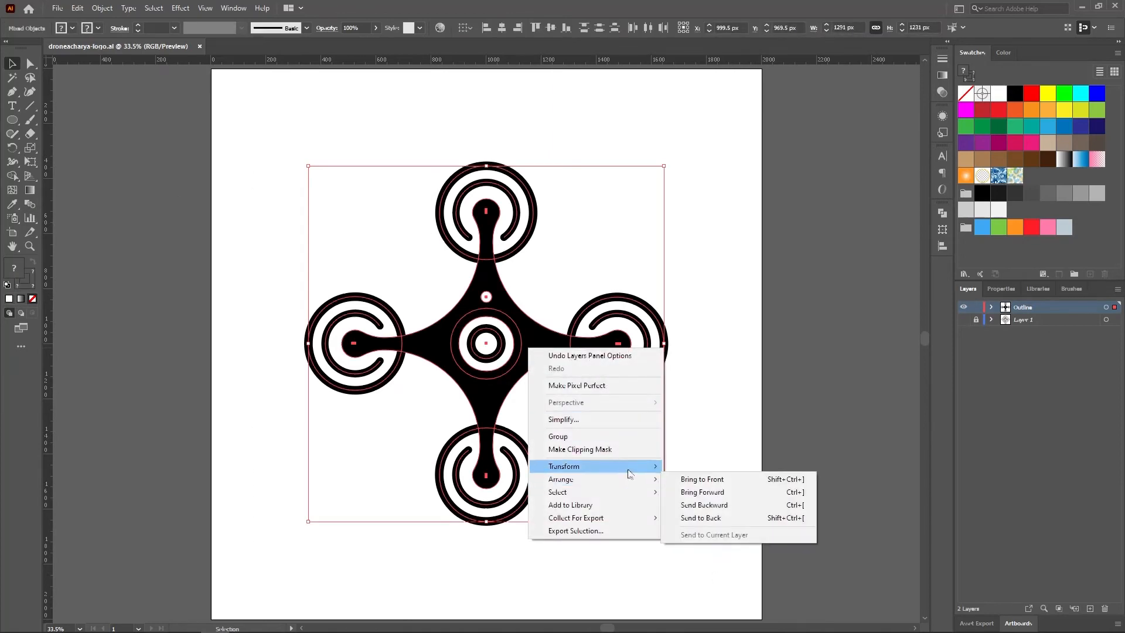
{"action": "left_click", "coordinate": [713, 496]}
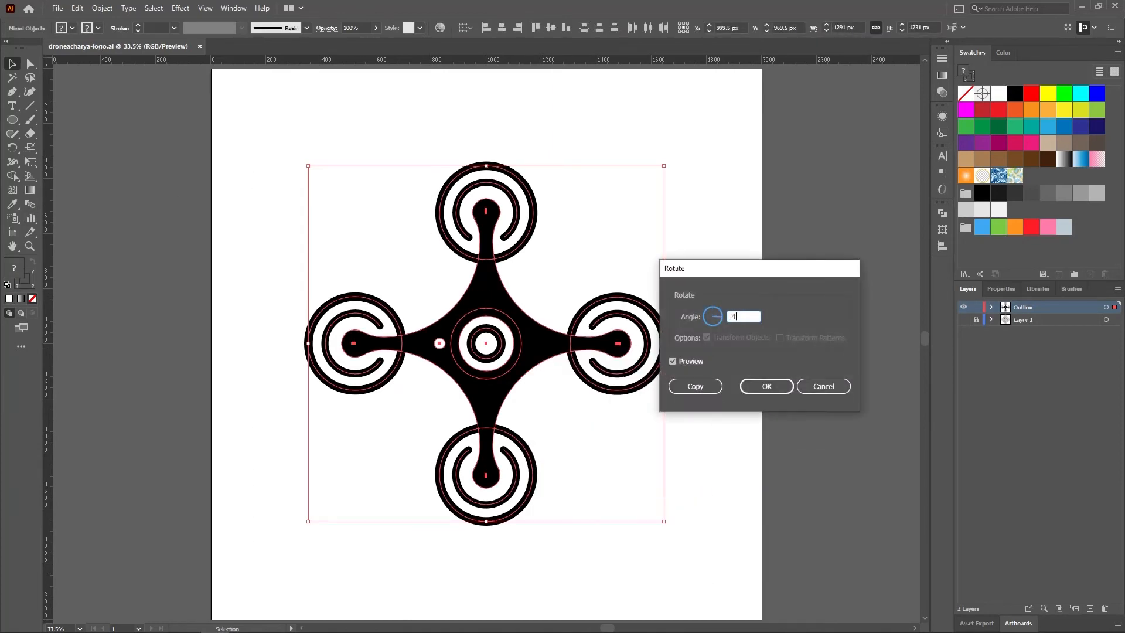
{"action": "type", "text": "-45"}
{"action": "left_click", "coordinate": [769, 387]}
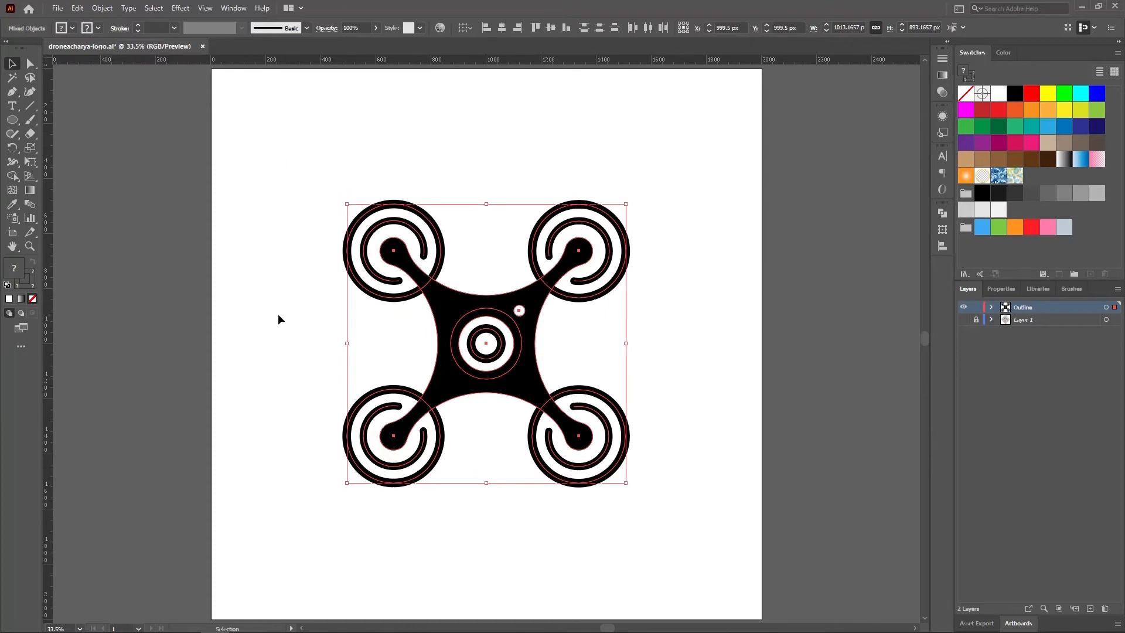
Expand the drone's strokes with Object > Expand and Unite all parts in Pathfinder
{"action": "left_click", "coordinate": [103, 7]}
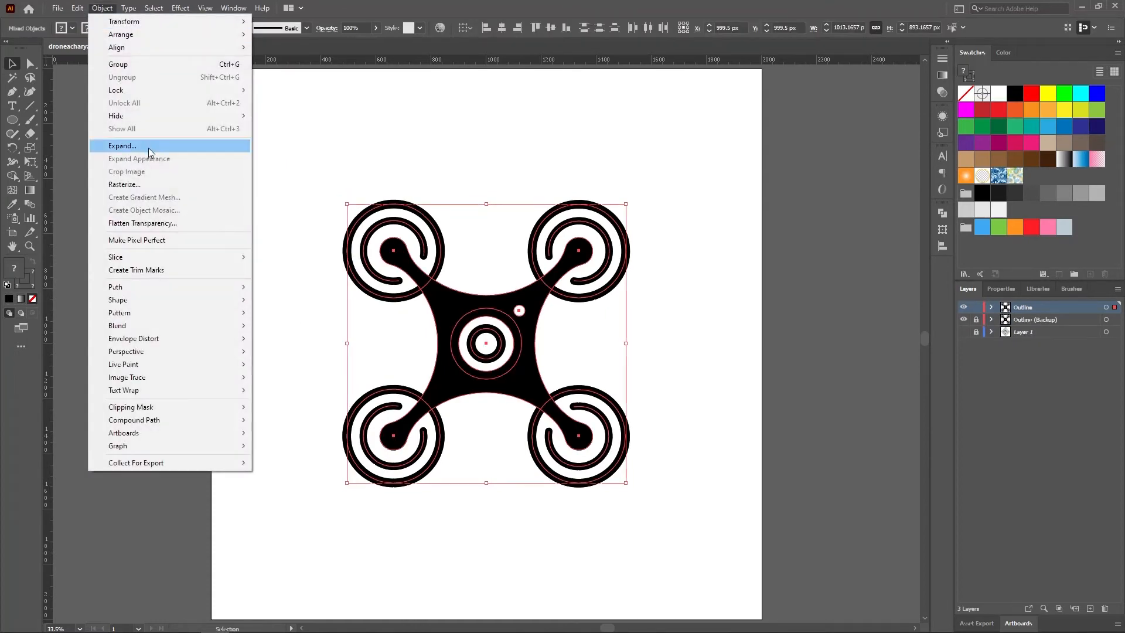
{"action": "left_click", "coordinate": [122, 146]}
{"action": "left_click", "coordinate": [534, 393]}
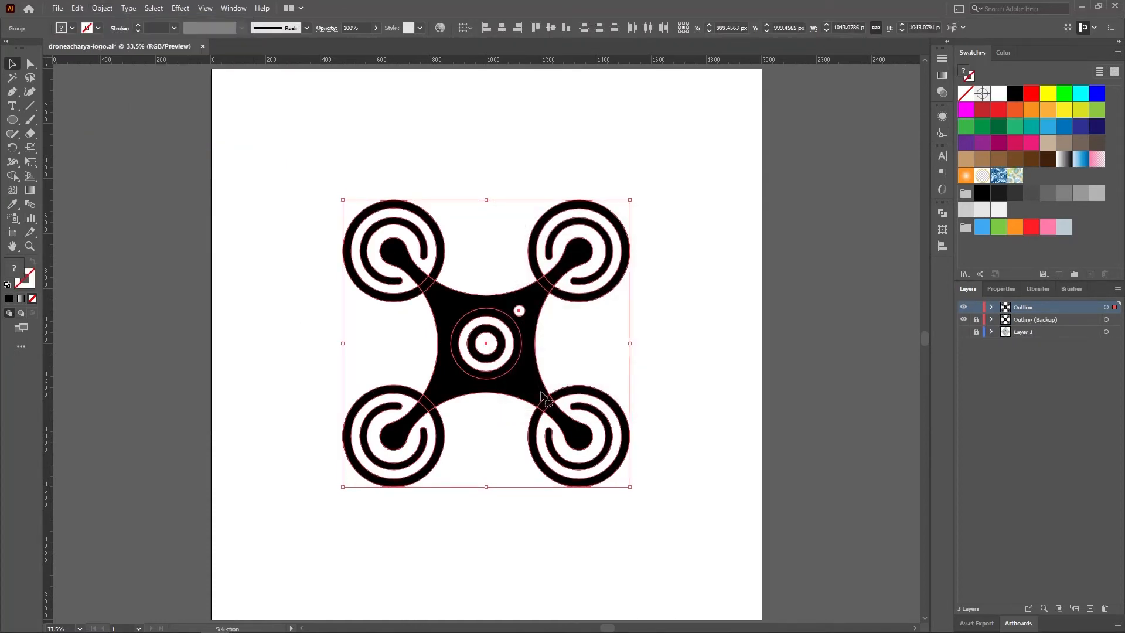
{"action": "left_click", "coordinate": [942, 216]}
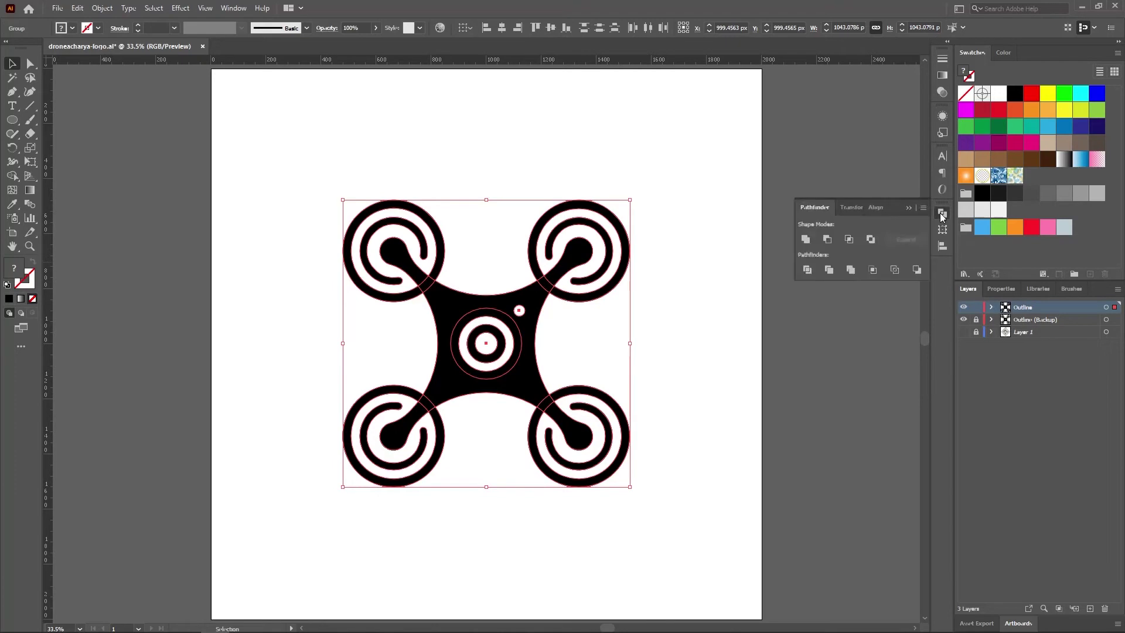
{"action": "left_click", "coordinate": [806, 242]}
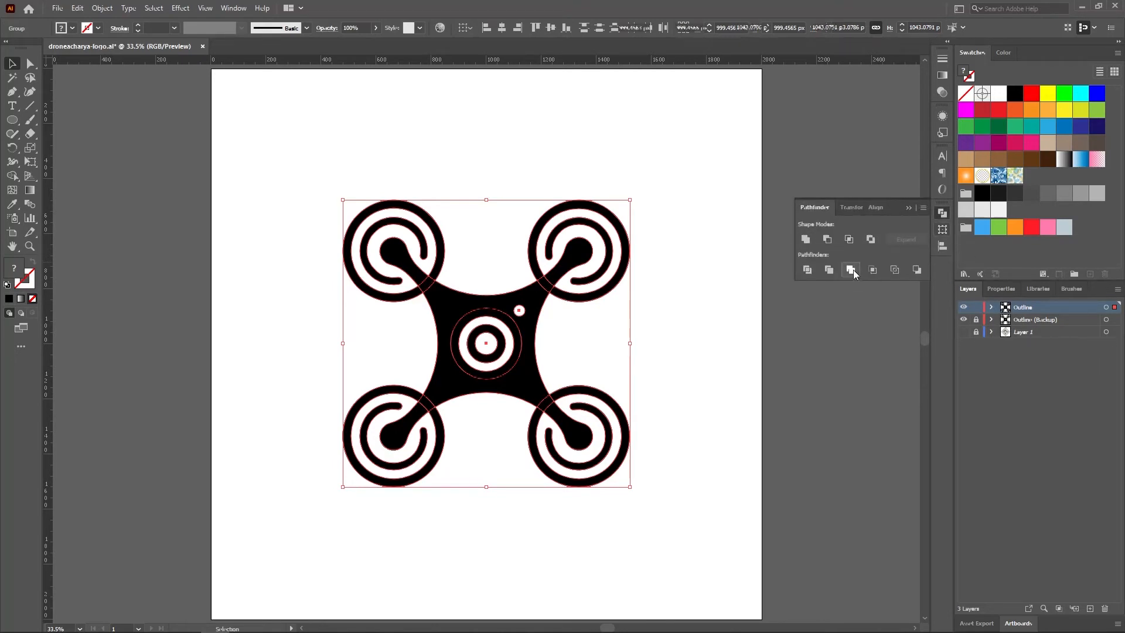
{"action": "left_click", "coordinate": [908, 208]}
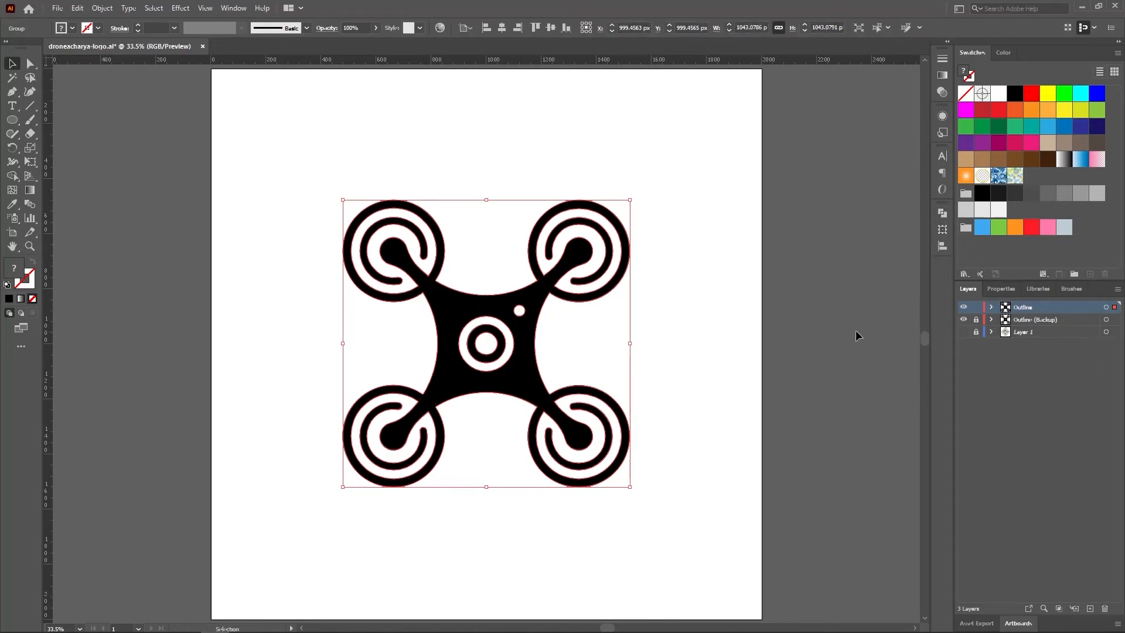
Hide the backup layer and fill the merged drone shape with the dark gray swatch
{"action": "left_click", "coordinate": [329, 413]}
{"action": "left_click", "coordinate": [494, 310]}
{"action": "left_click", "coordinate": [74, 29]}
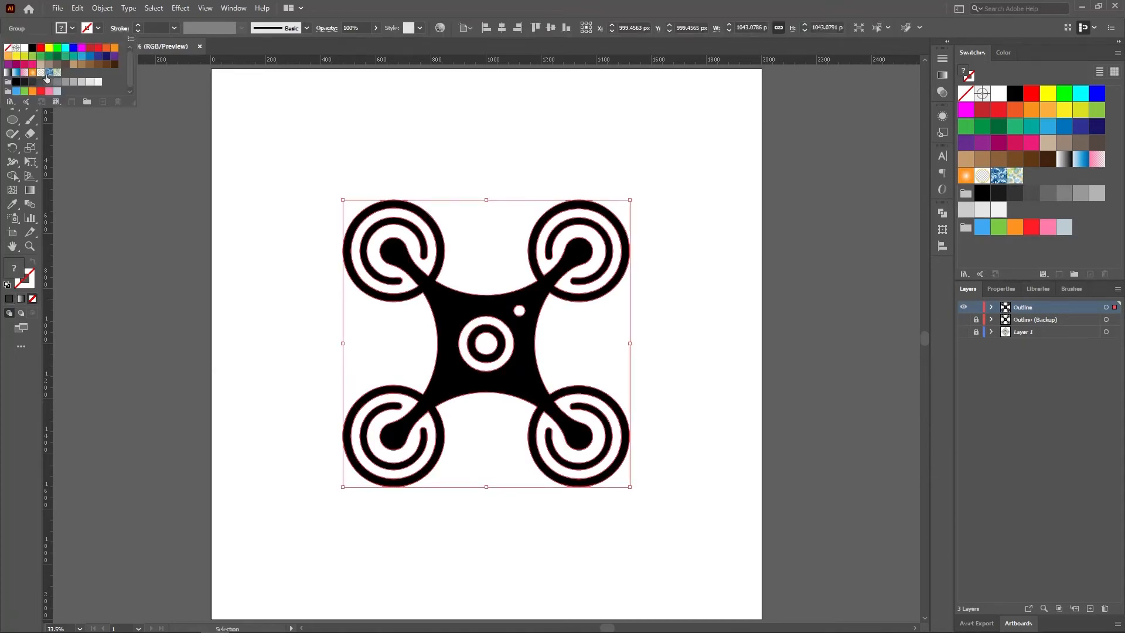
{"action": "left_click", "coordinate": [24, 81]}
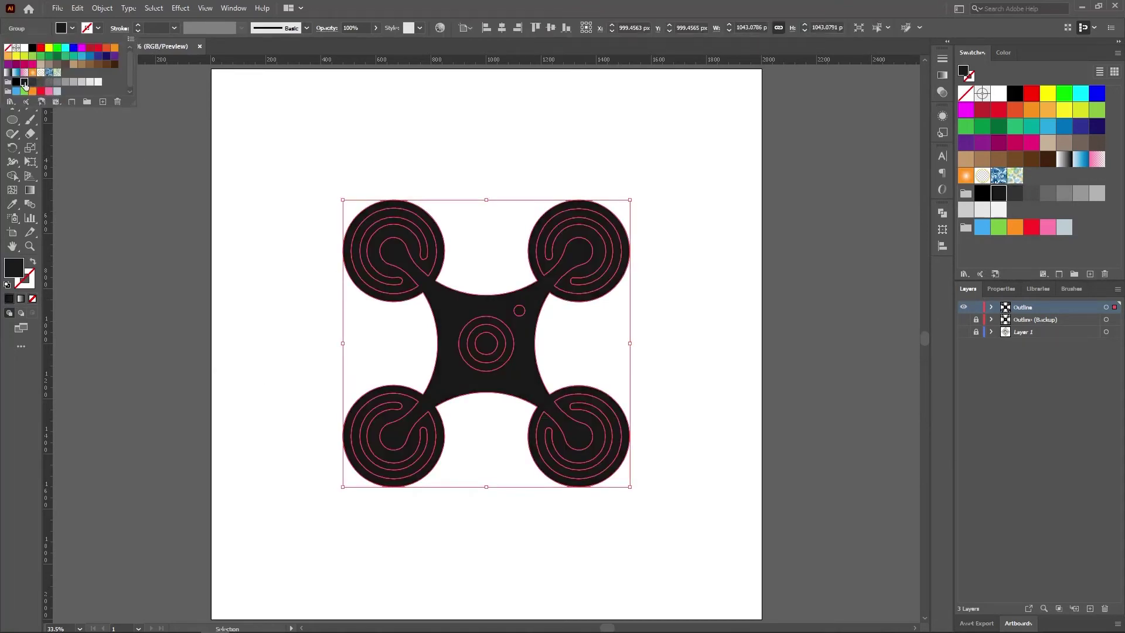
{"action": "left_click", "coordinate": [132, 263]}
{"action": "key", "text": "a"}
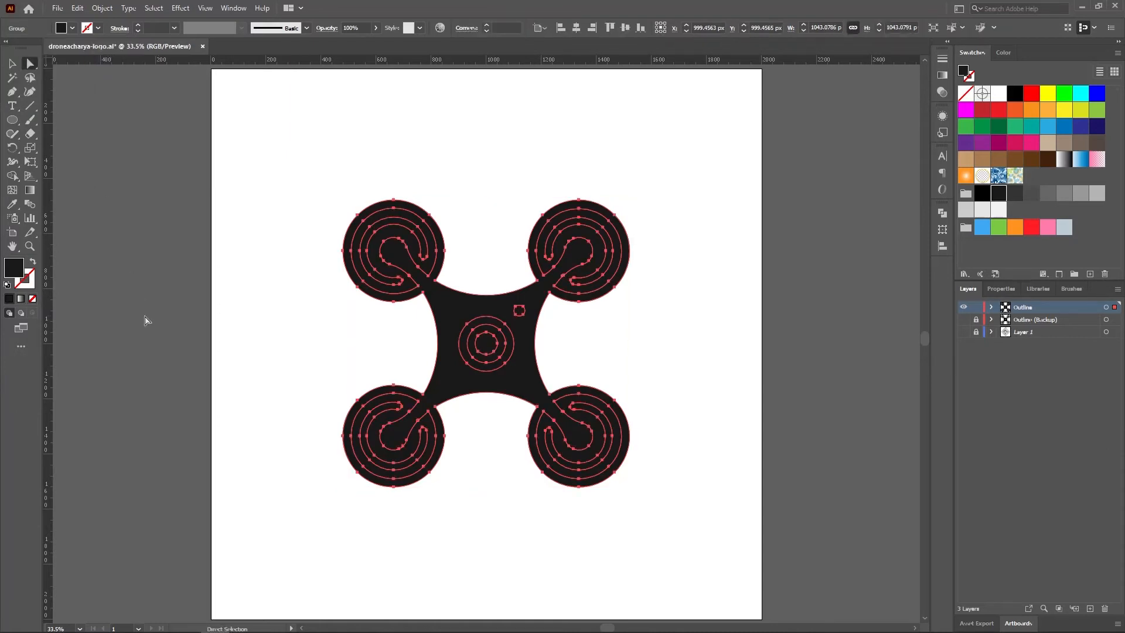
Delete the inner compound shapes of the rotors to reveal white spiral arcs
{"action": "left_click", "coordinate": [411, 252]}
{"action": "left_click", "coordinate": [432, 238]}
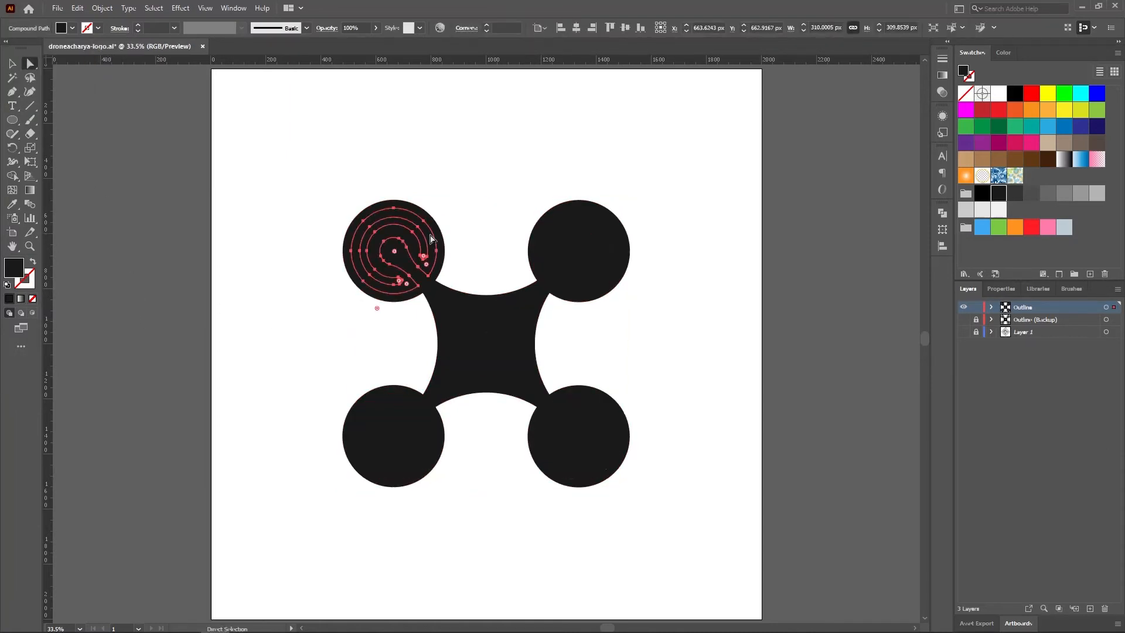
{"action": "key", "text": "Delete"}
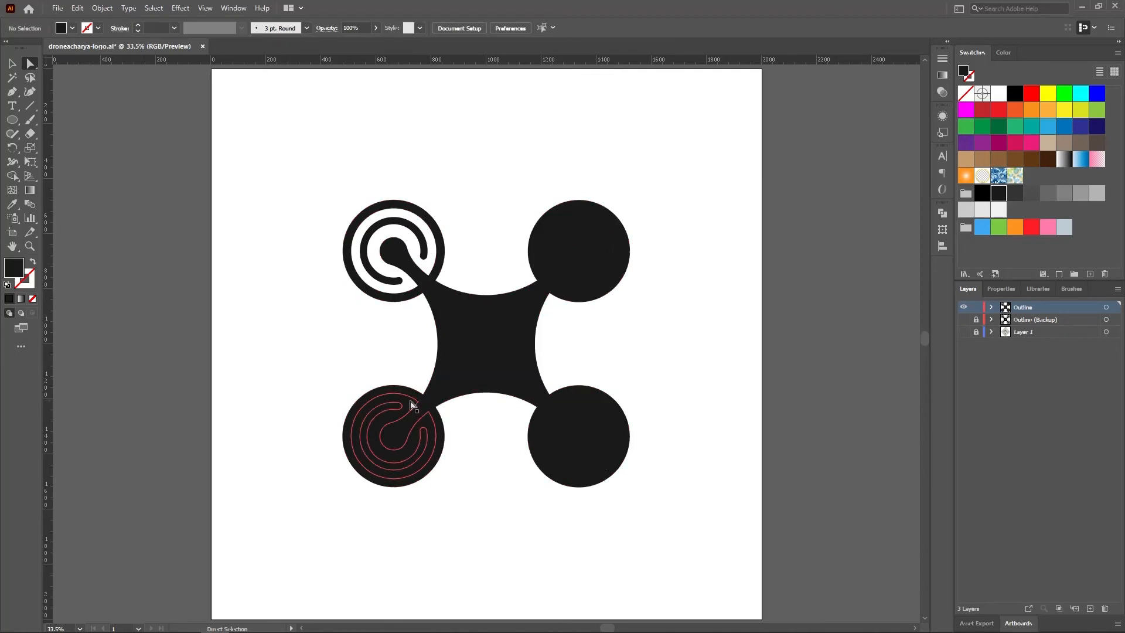
{"action": "left_click", "coordinate": [410, 404]}
{"action": "key", "text": "Delete"}
{"action": "left_click", "coordinate": [545, 444]}
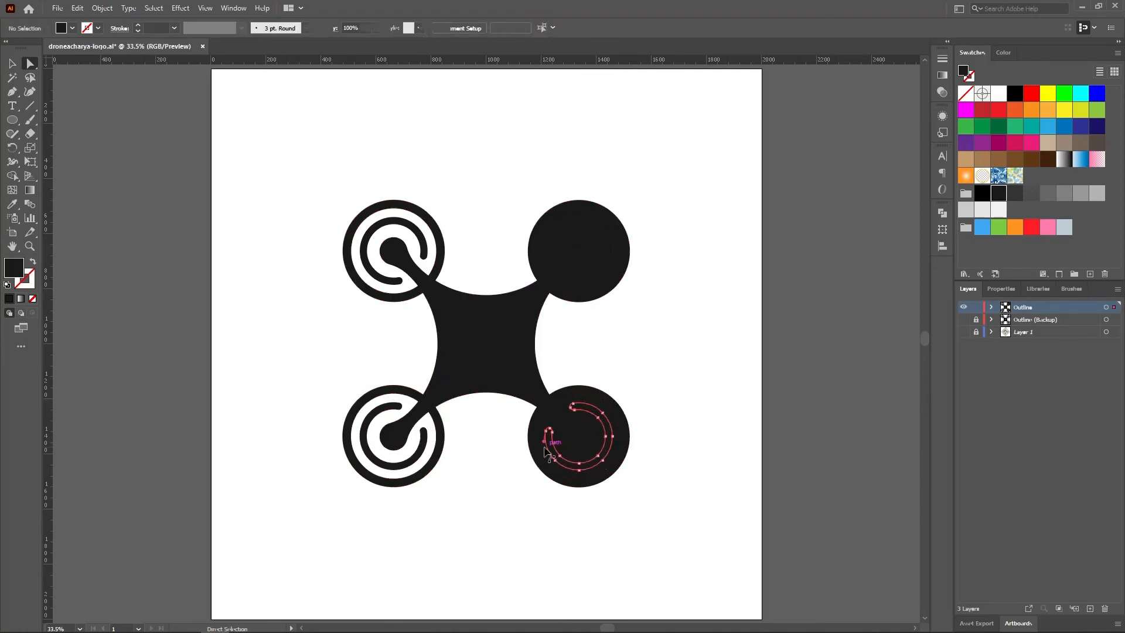
{"action": "left_click", "coordinate": [539, 446]}
{"action": "key", "text": "Delete"}
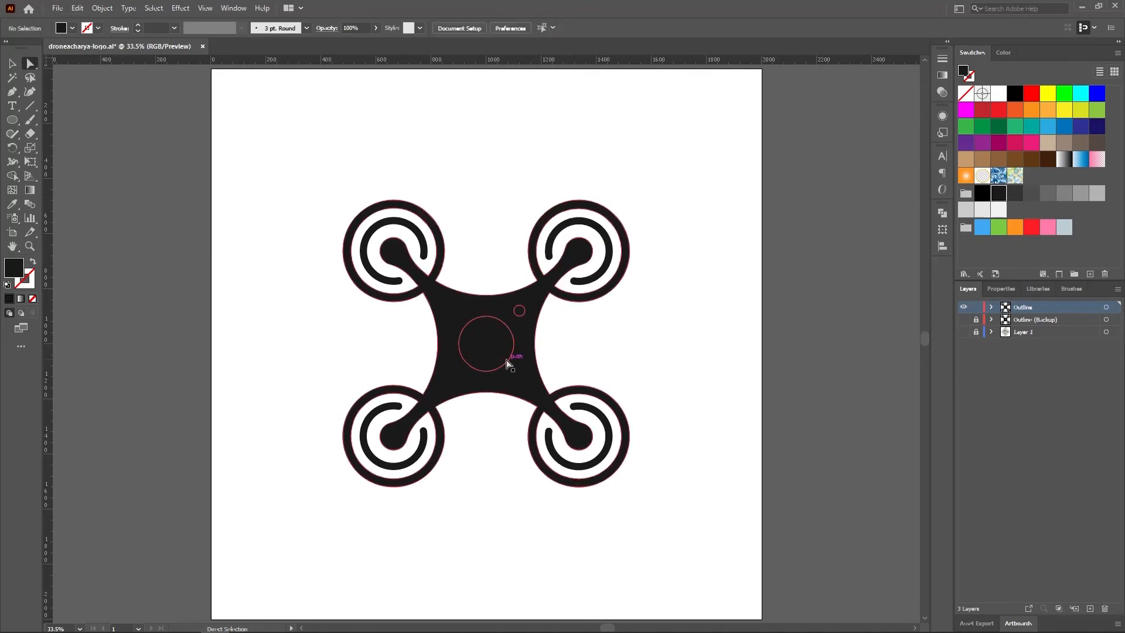
Delete the solid centre circle to reveal the white ring and small dot on the body
{"action": "left_click", "coordinate": [495, 349]}
{"action": "left_click", "coordinate": [502, 357]}
{"action": "key", "text": "Delete"}
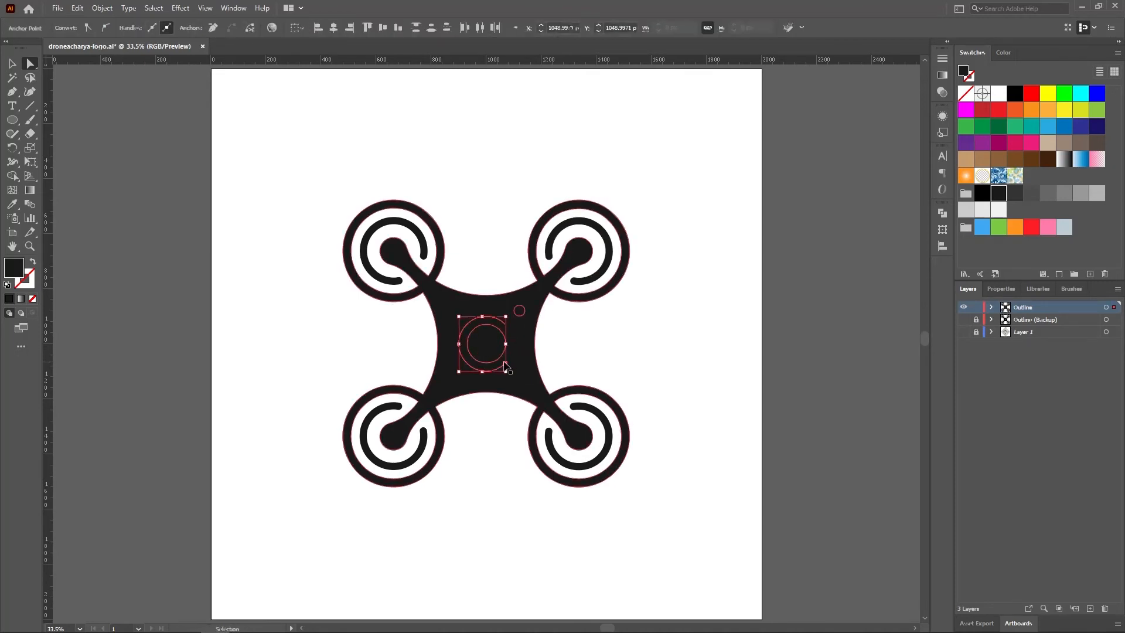
{"action": "key", "text": "Delete"}
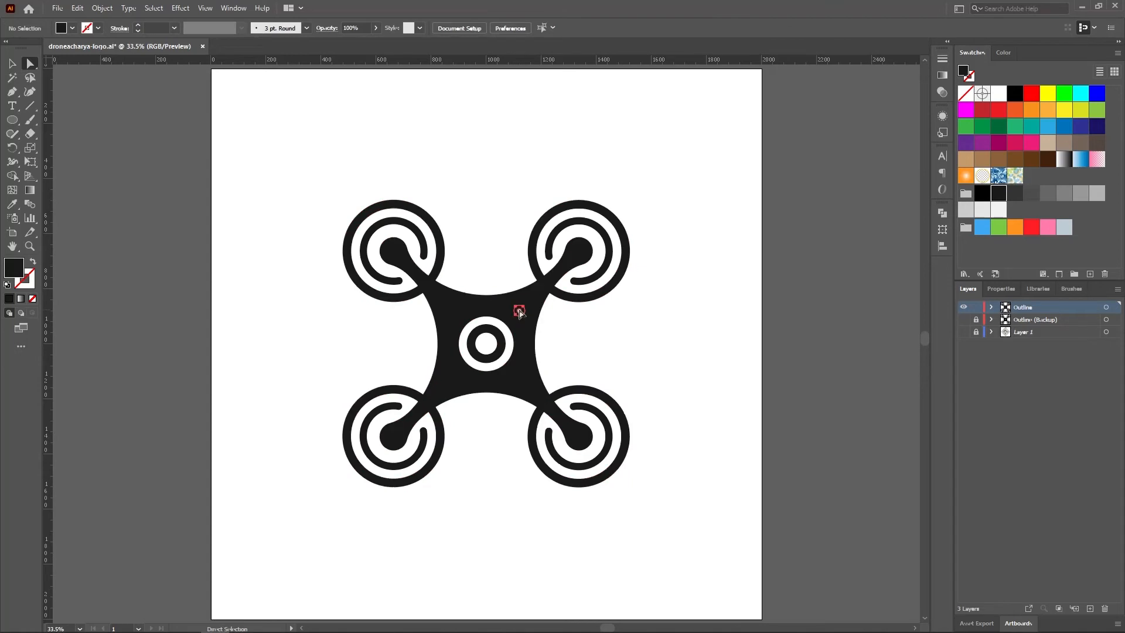
{"action": "key", "text": "Delete"}
Colour the four rotor inner arcs and the centre ring red, then save the file
{"action": "left_click", "coordinate": [396, 246]}
{"action": "left_click", "coordinate": [508, 345], "text": "shift"}
{"action": "left_click", "coordinate": [404, 458], "text": "shift"}
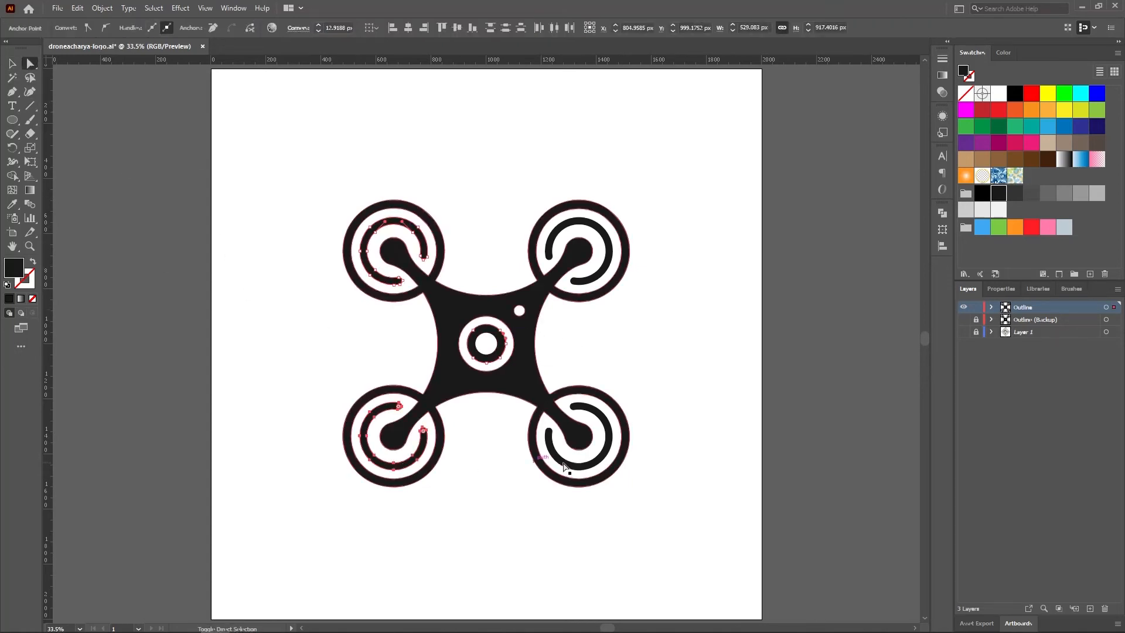
{"action": "left_click", "coordinate": [580, 440], "text": "shift"}
{"action": "left_click", "coordinate": [589, 281], "text": "shift"}
{"action": "left_click", "coordinate": [984, 110]}
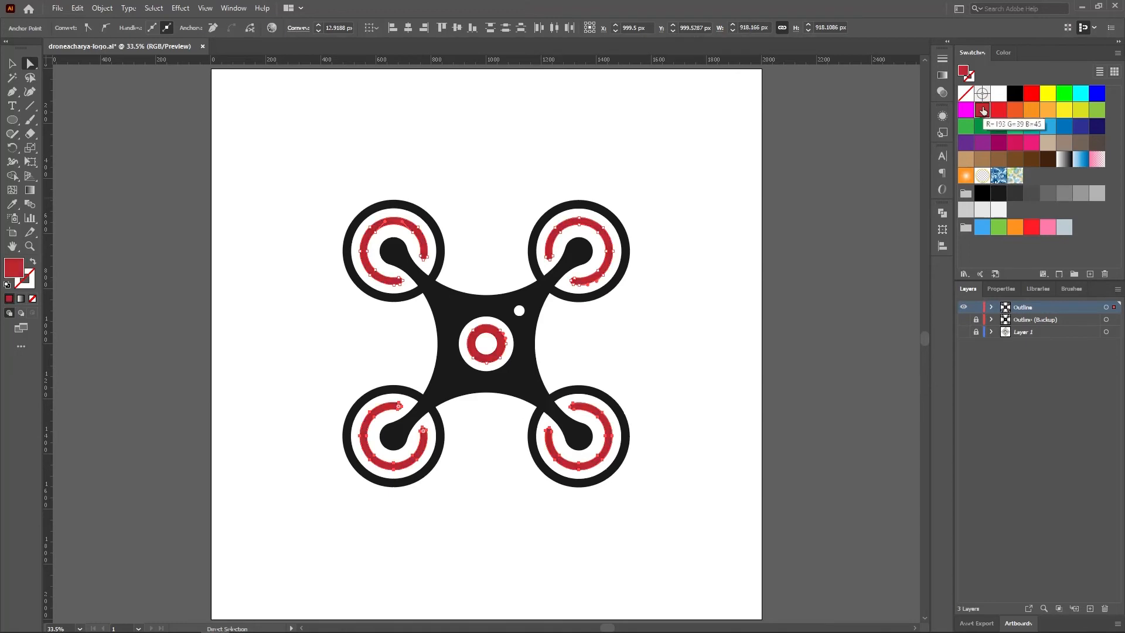
{"action": "key", "text": "v"}
{"action": "left_click", "coordinate": [120, 319]}
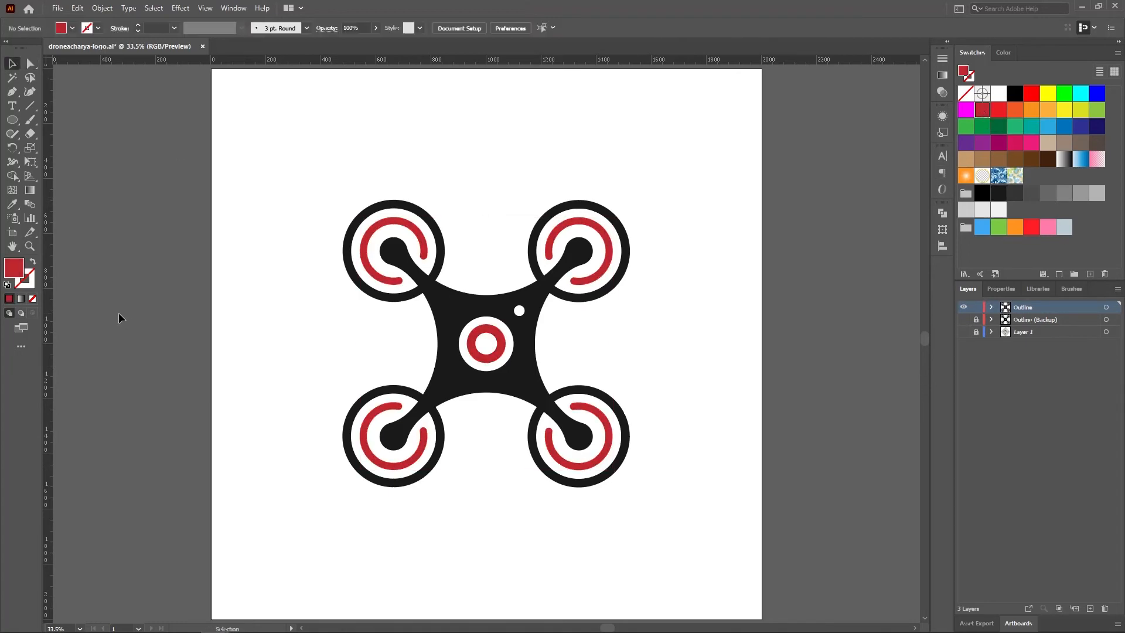
{"action": "key", "text": "ctrl+s"}
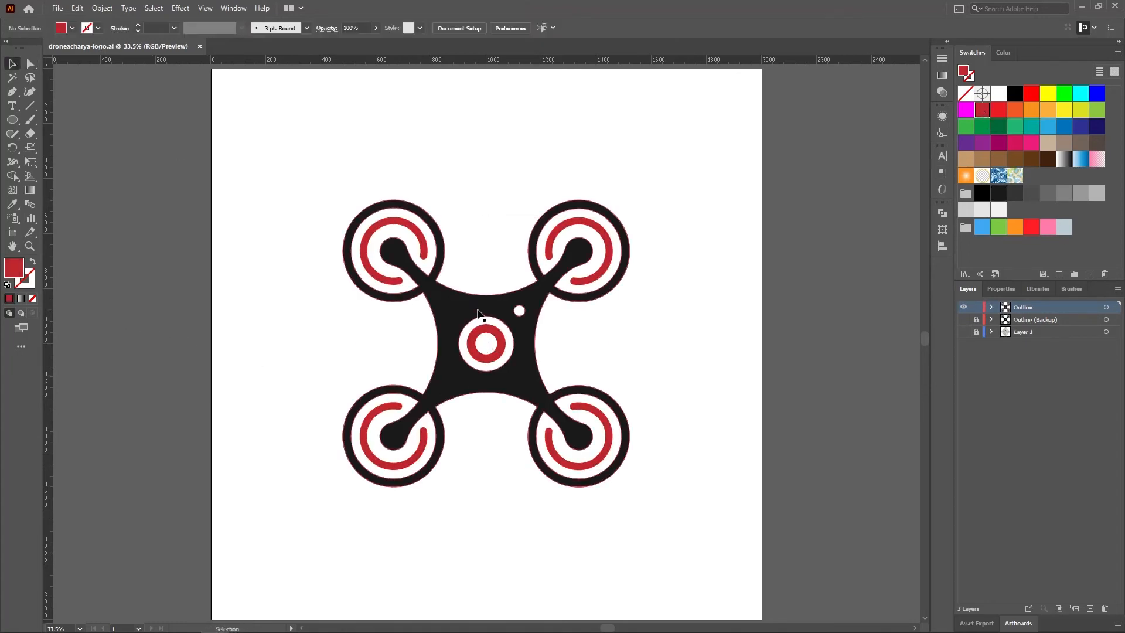
Free Distort the whole drone logo, pulling its top-right corner inward for a tilted perspective
{"action": "left_click", "coordinate": [478, 314]}
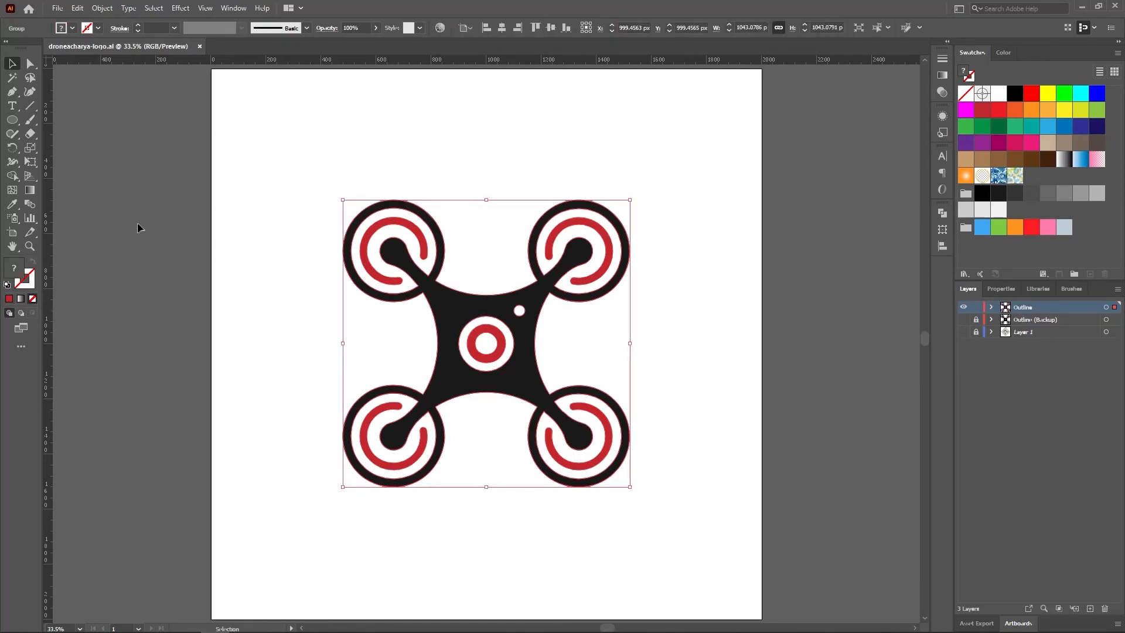
{"action": "left_click", "coordinate": [29, 161]}
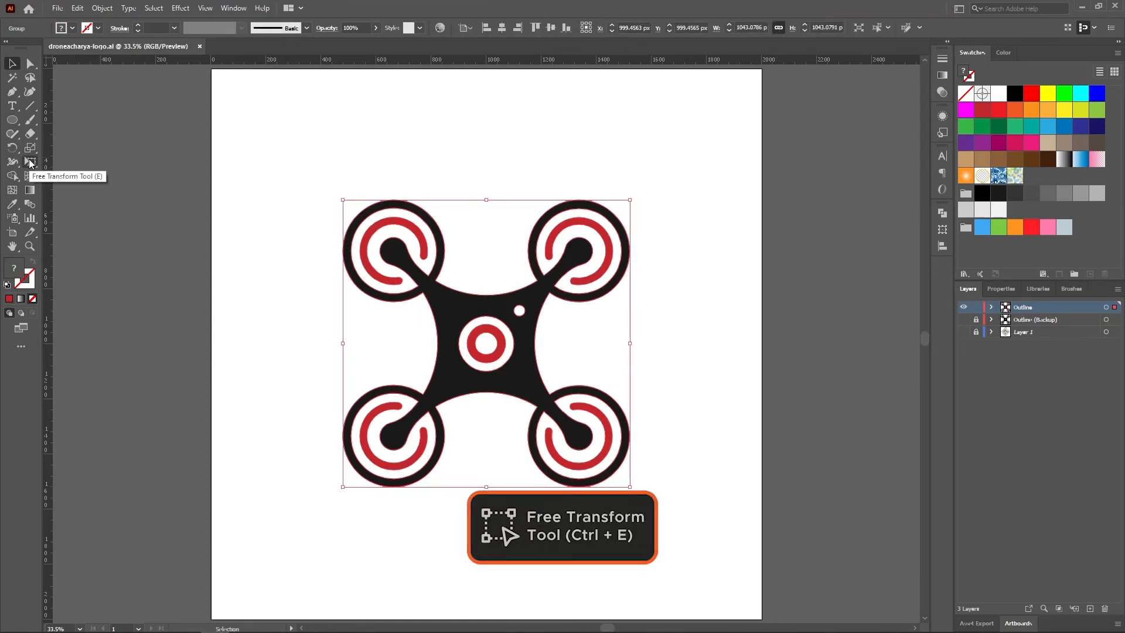
{"action": "left_click", "coordinate": [30, 161]}
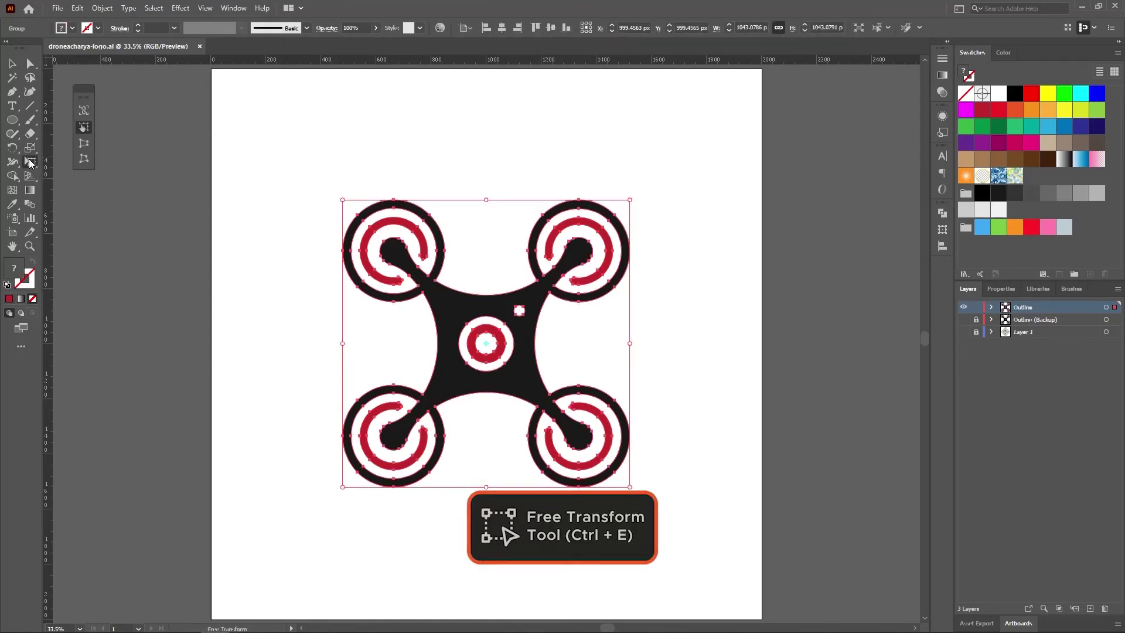
{"action": "left_click", "coordinate": [83, 161]}
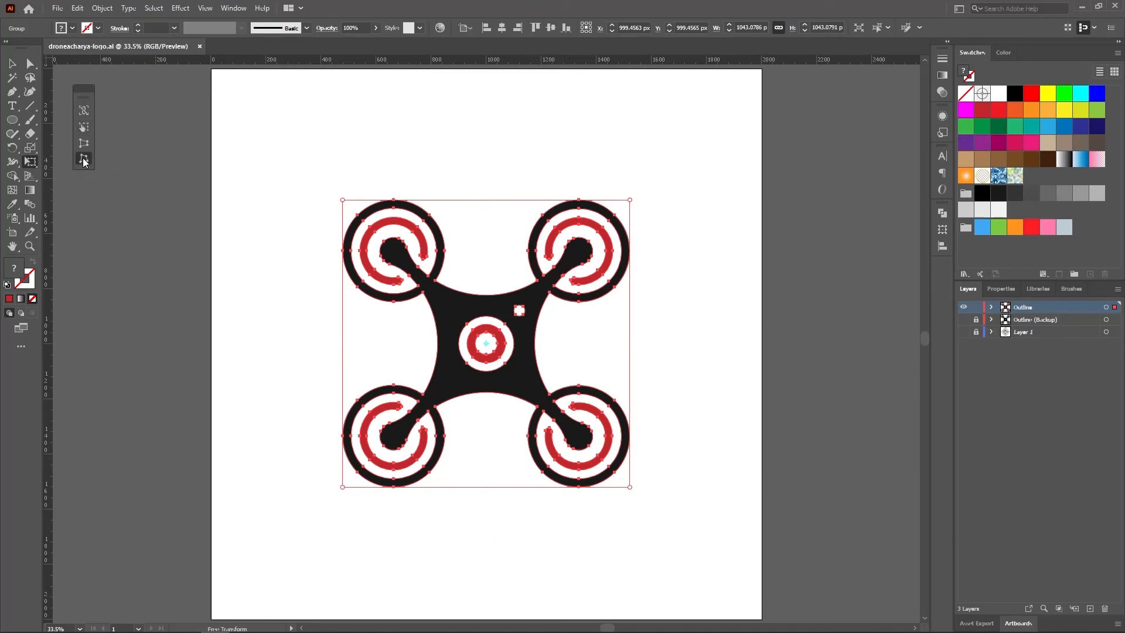
{"action": "mouse_move", "coordinate": [630, 202]}
{"action": "left_mouse_down"}
{"action": "mouse_move", "coordinate": [554, 306]}
{"action": "mouse_move", "coordinate": [542, 302]}
{"action": "left_mouse_up"}
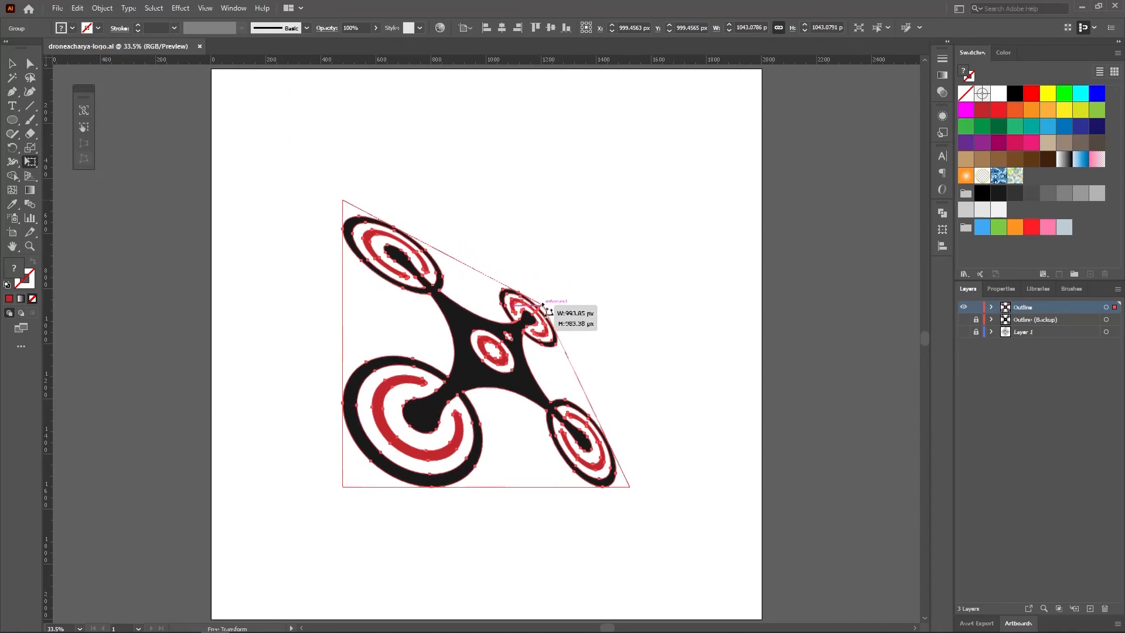
Rotate the distorted logo by 25° via Transform > Rotate with Preview on
{"action": "key", "text": "ctrl+z"}
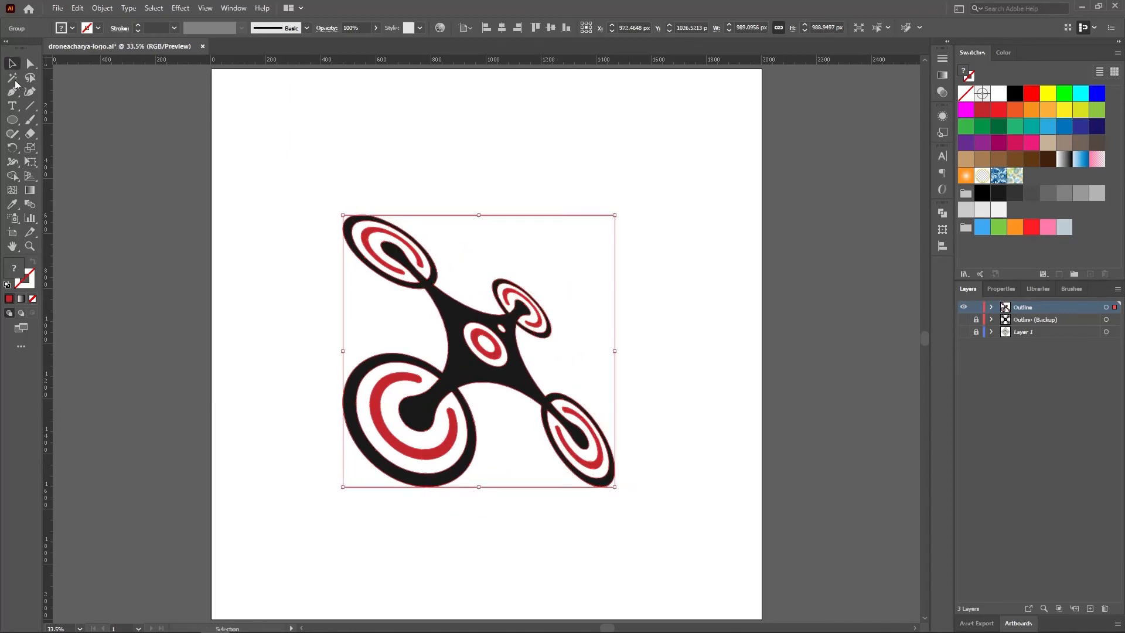
{"action": "key", "text": "v"}
{"action": "right_click", "coordinate": [511, 386]}
{"action": "left_click", "coordinate": [580, 516]}
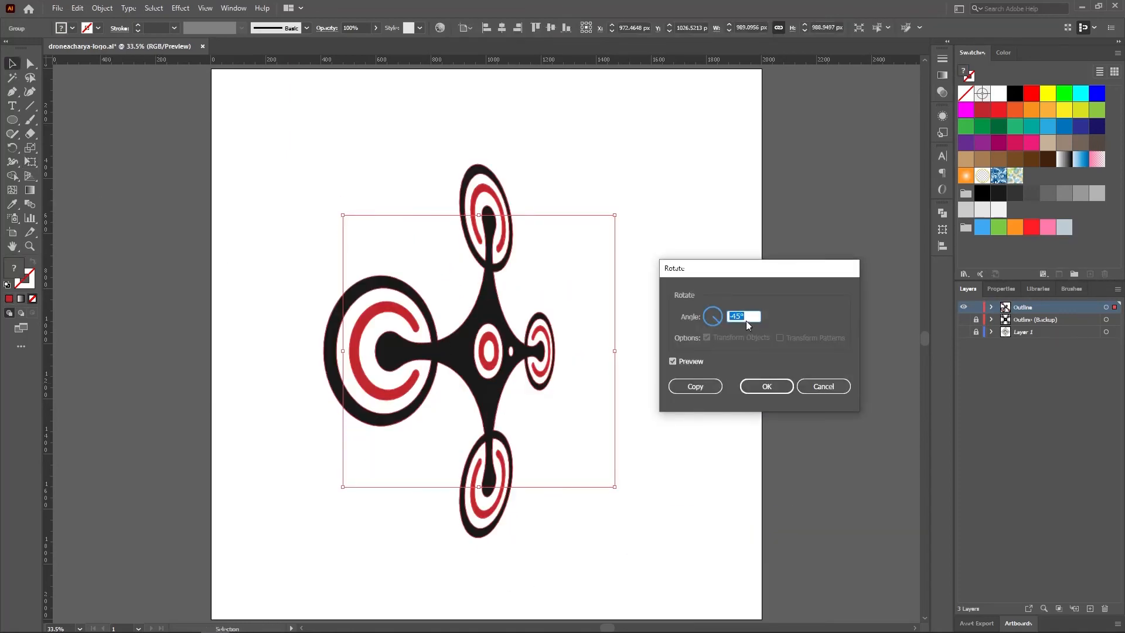
{"action": "key", "text": "Tab"}
{"action": "left_click_drag", "start_coordinate": [721, 318], "coordinate": [736, 314]}
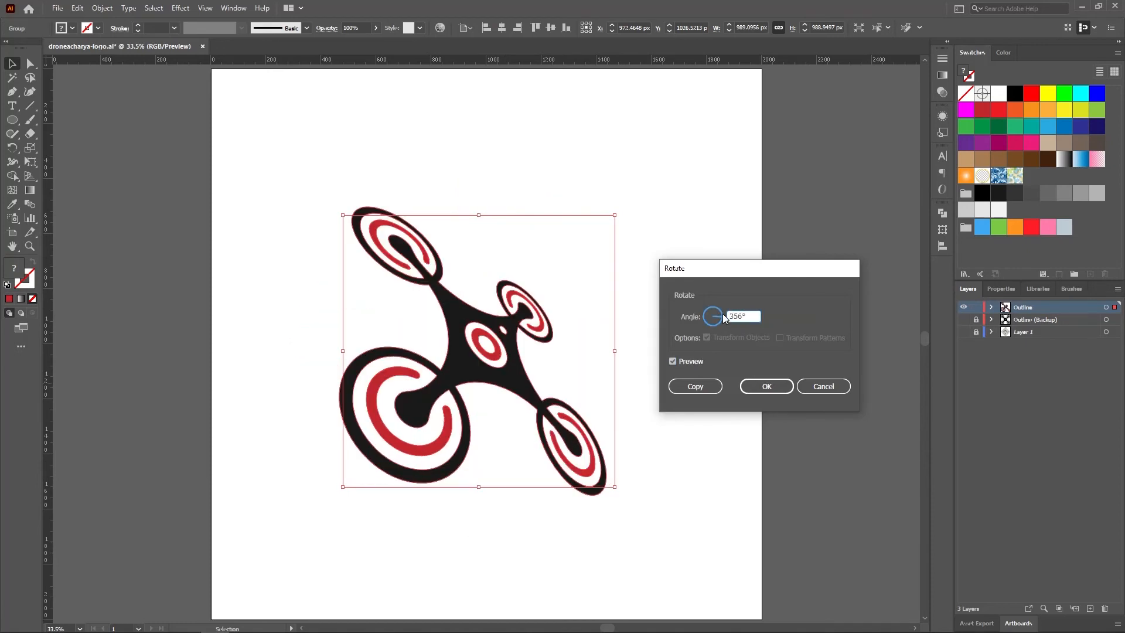
{"action": "left_click_drag", "start_coordinate": [757, 267], "coordinate": [796, 268]}
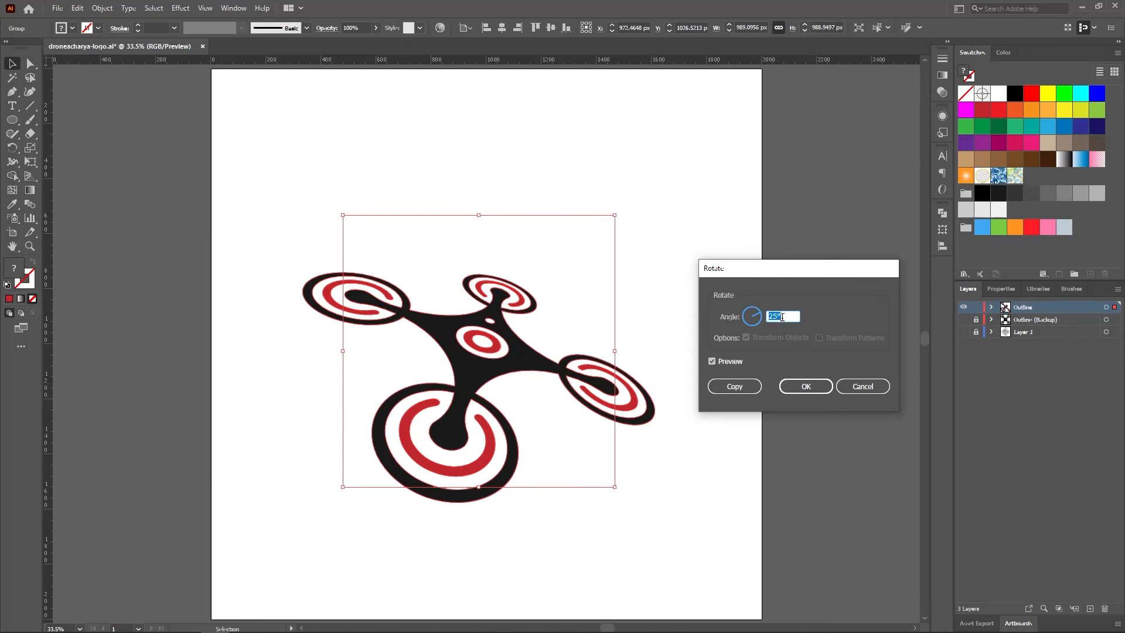
{"action": "type", "text": "25"}
{"action": "key", "text": "Tab"}
{"action": "key", "text": "Tab"}
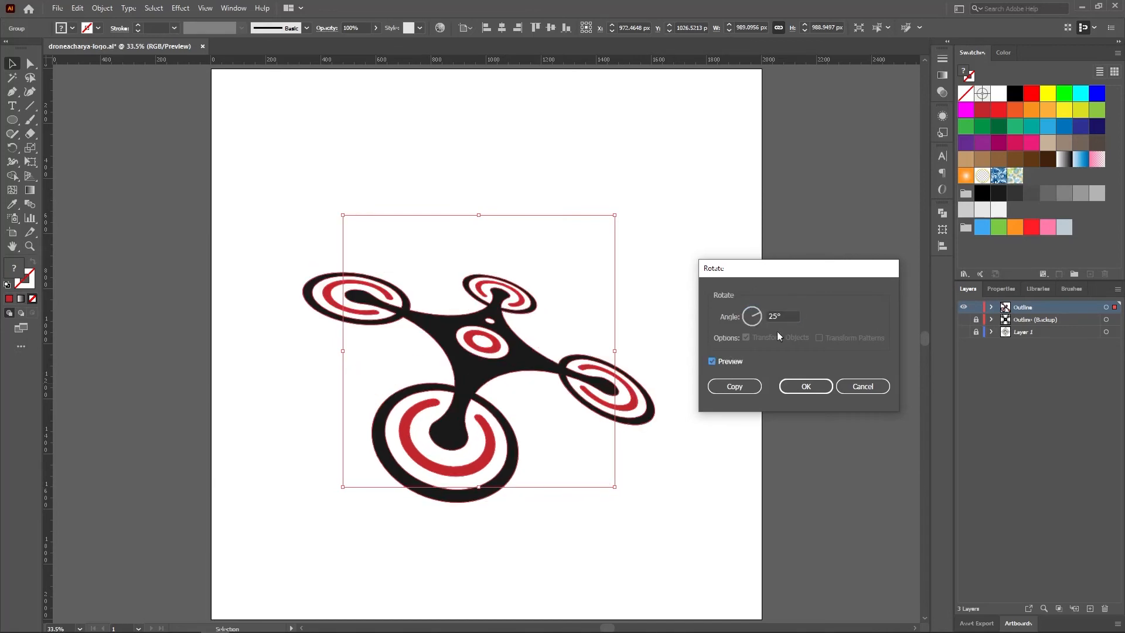
{"action": "left_click", "coordinate": [805, 388]}
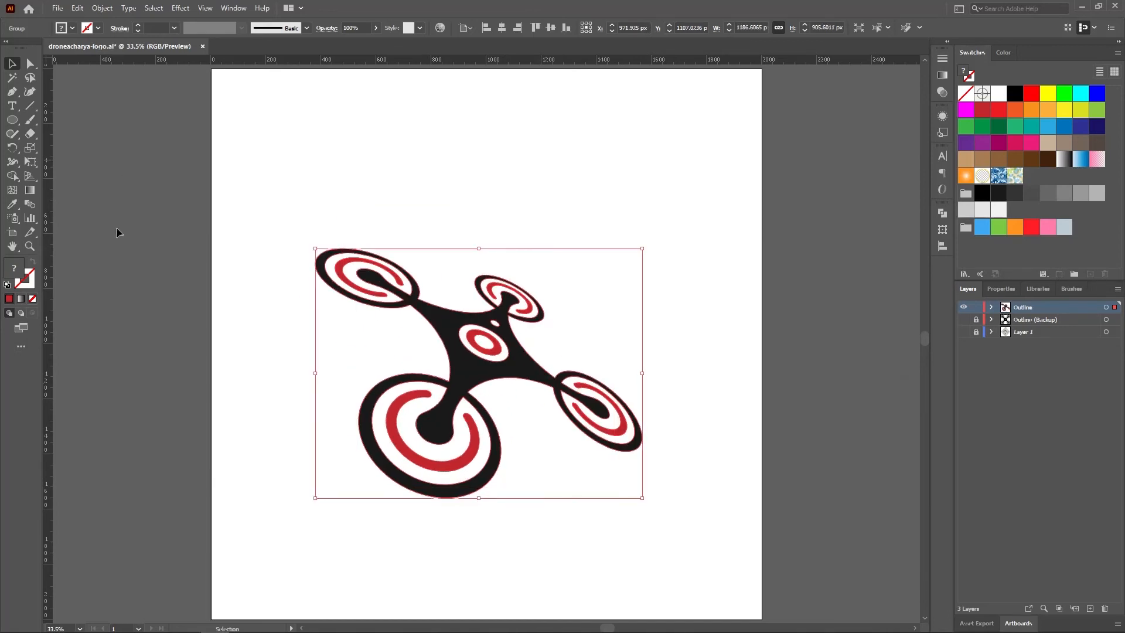
Deselect the rotated logo and zoom the view to review the finished DRONEACHARYA composition with tagline
{"action": "left_click", "coordinate": [134, 319]}
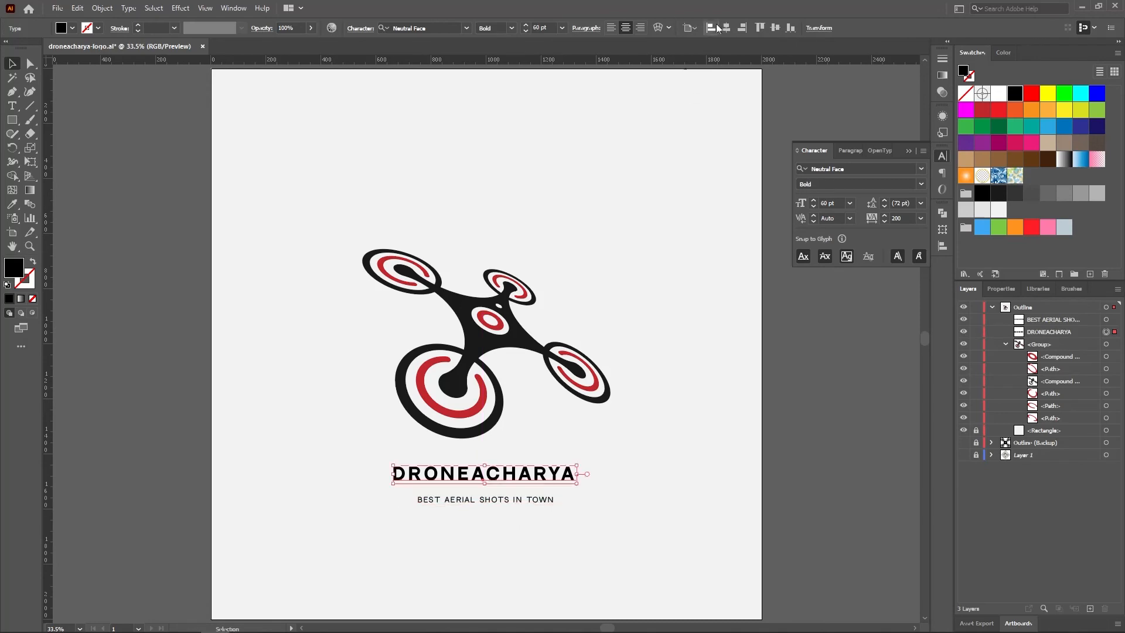
{"action": "left_click", "coordinate": [29, 247]}
{"action": "left_click", "coordinate": [533, 345], "text": "alt"}
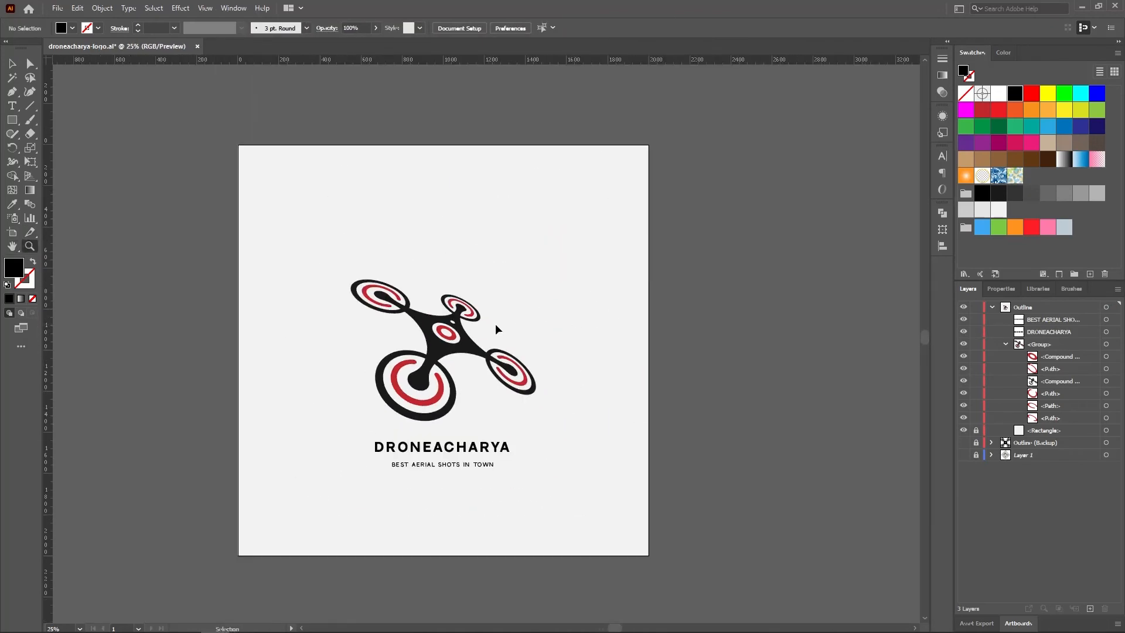
{"action": "left_click", "coordinate": [495, 323]}
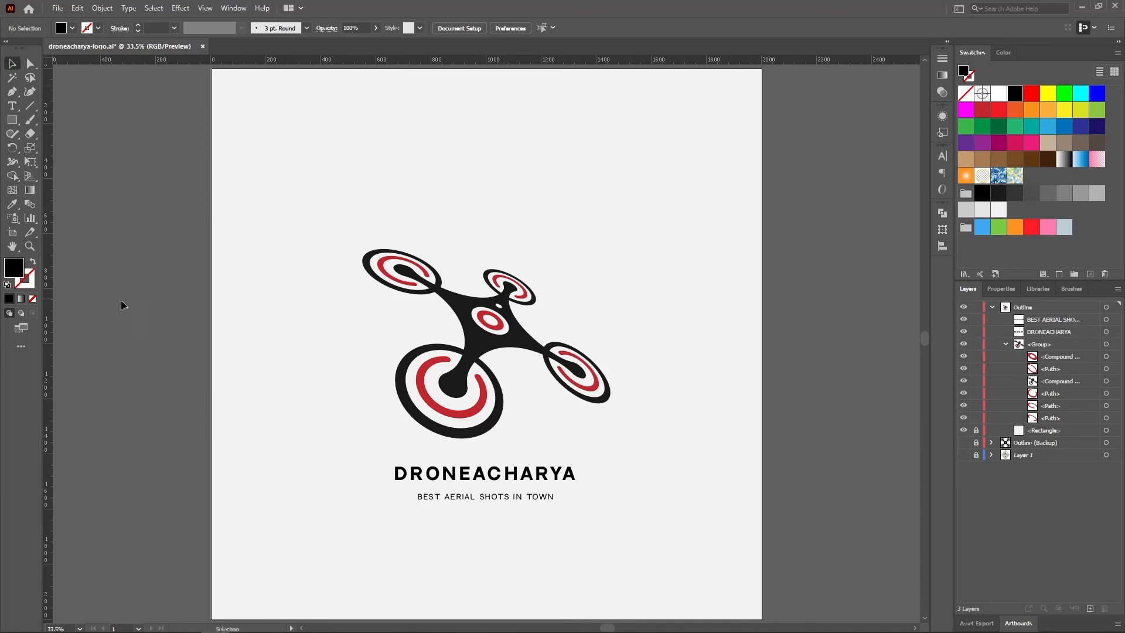